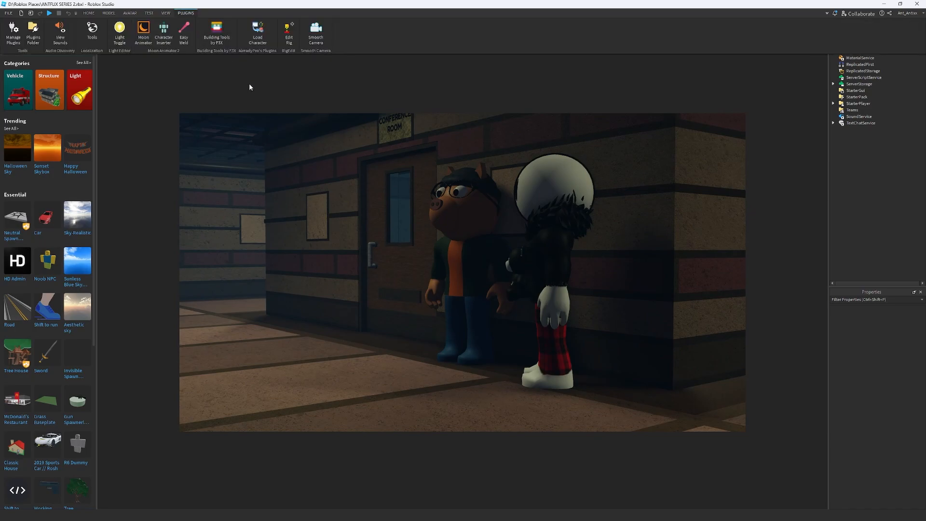
Open the TIO CONTACT animation in Moon Animator and collapse the TIO track in the timeline
click(144, 33)
click(385, 241)
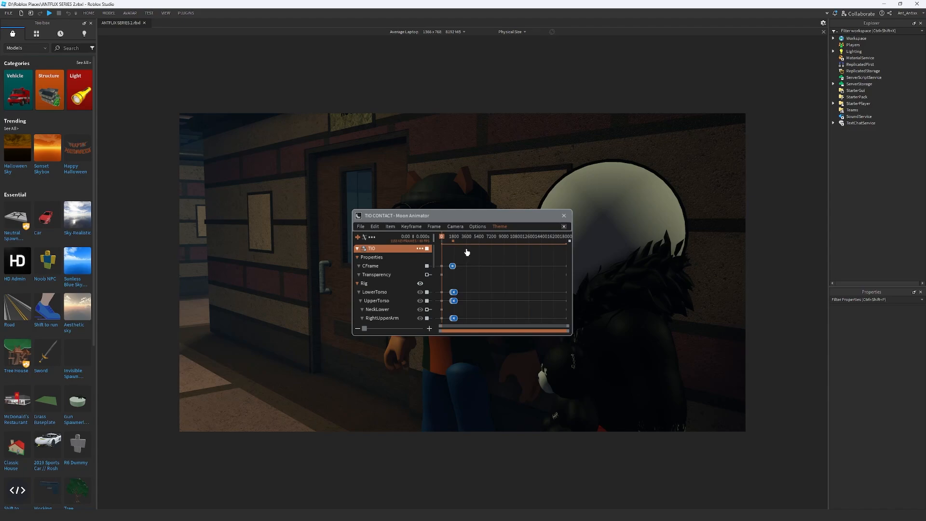
click(357, 249)
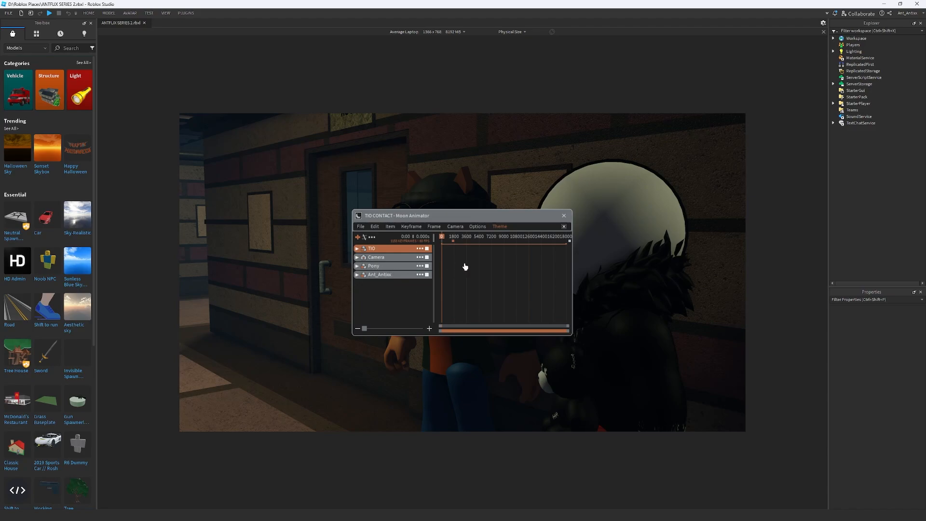
drag(569, 328, 451, 333)
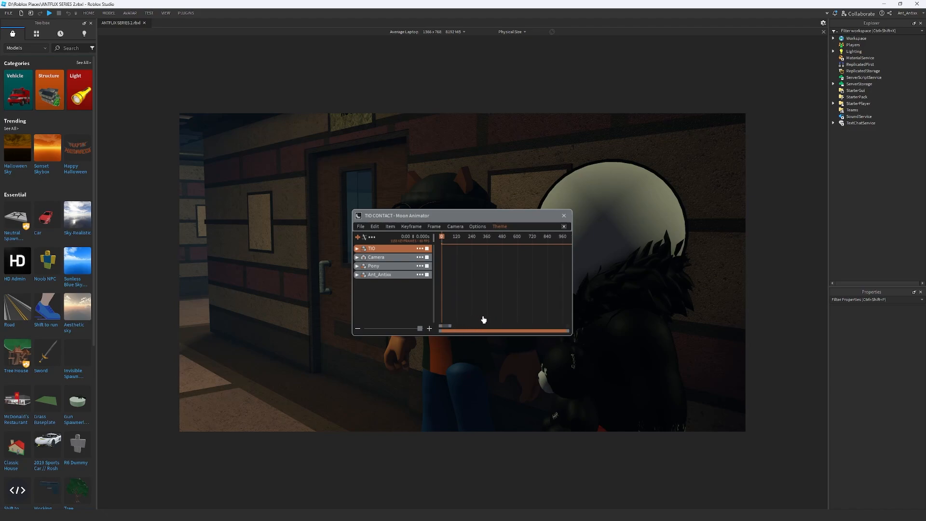
Delete the existing keyframes on the Head track of Pony's rig
drag(530, 218, 405, 287)
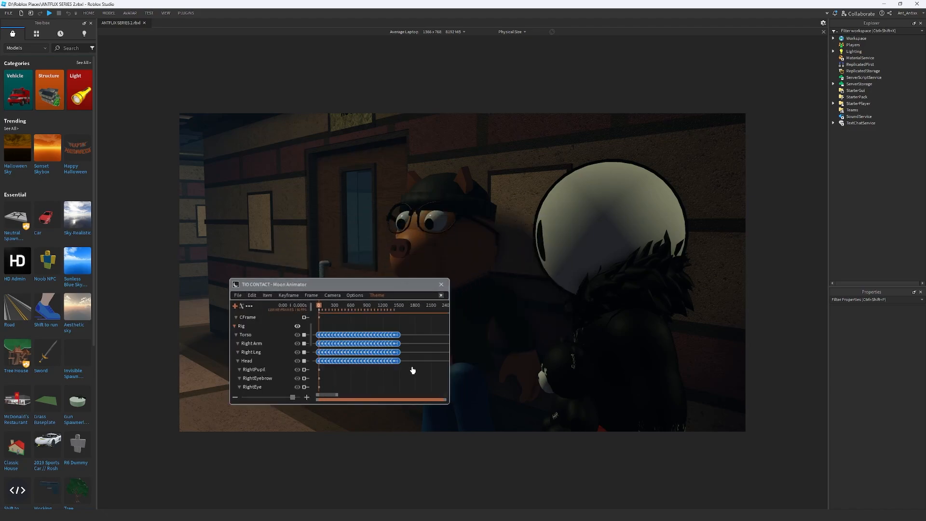
click(316, 361)
key(Delete)
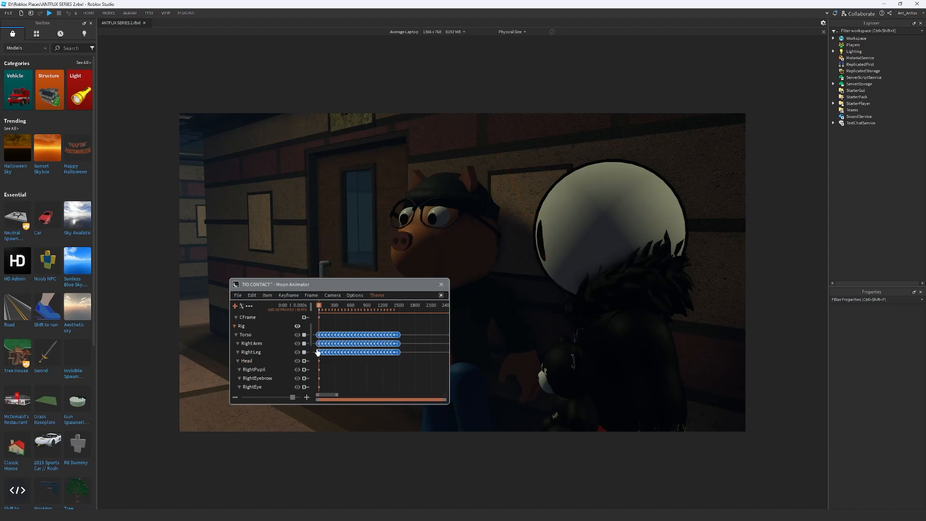
Rotate Pony's head on several axes at frame 0 to set its starting pose
click(259, 361)
drag(560, 250, 544, 228)
drag(616, 273, 629, 254)
drag(535, 311, 530, 307)
drag(472, 421, 469, 425)
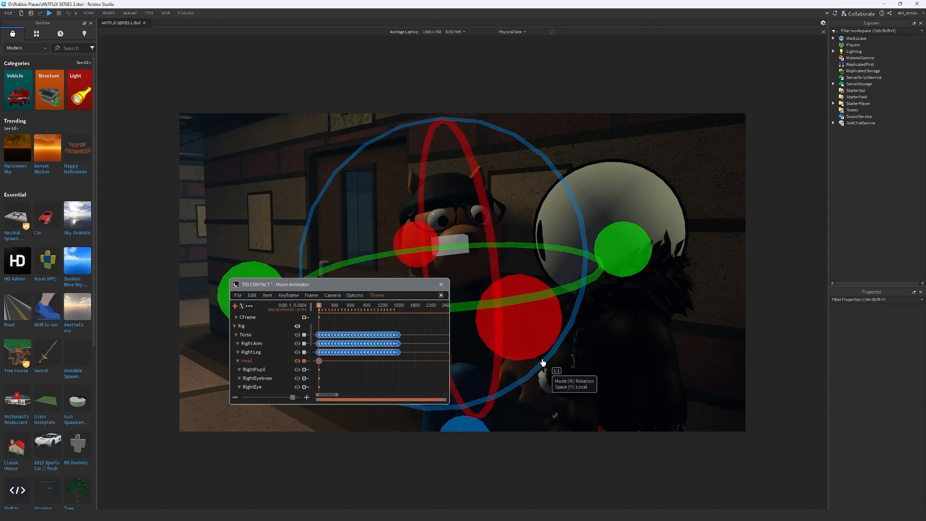
drag(369, 290, 242, 327)
scroll(333, 376, up, 2)
scroll(293, 344, up, 1)
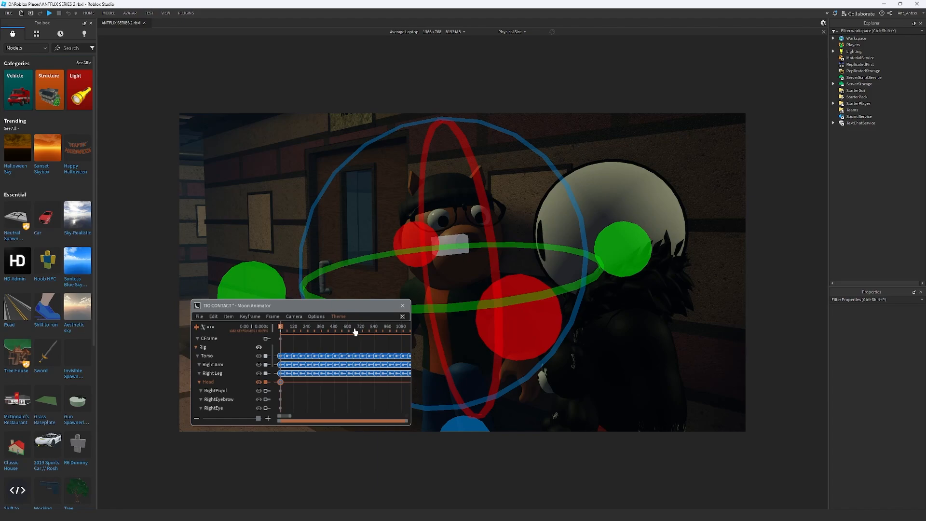
scroll(354, 333, up, 2)
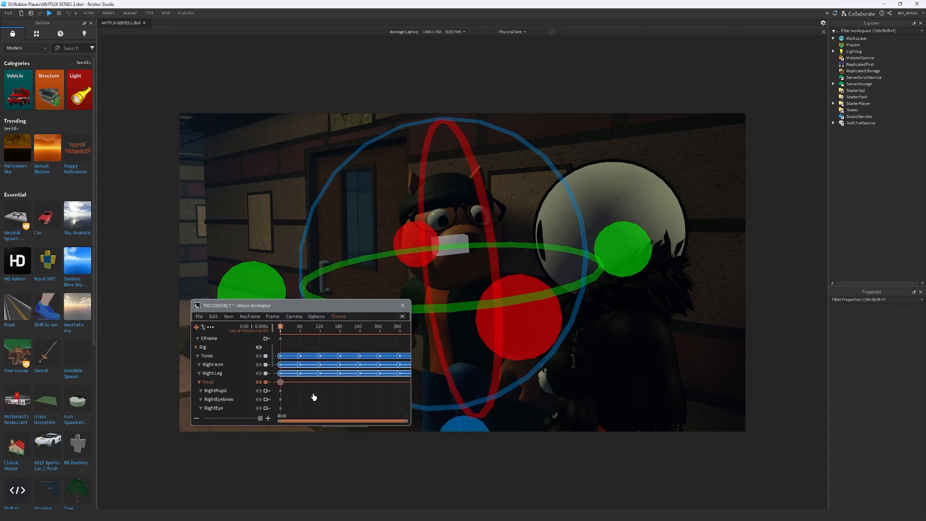
drag(284, 329, 252, 348)
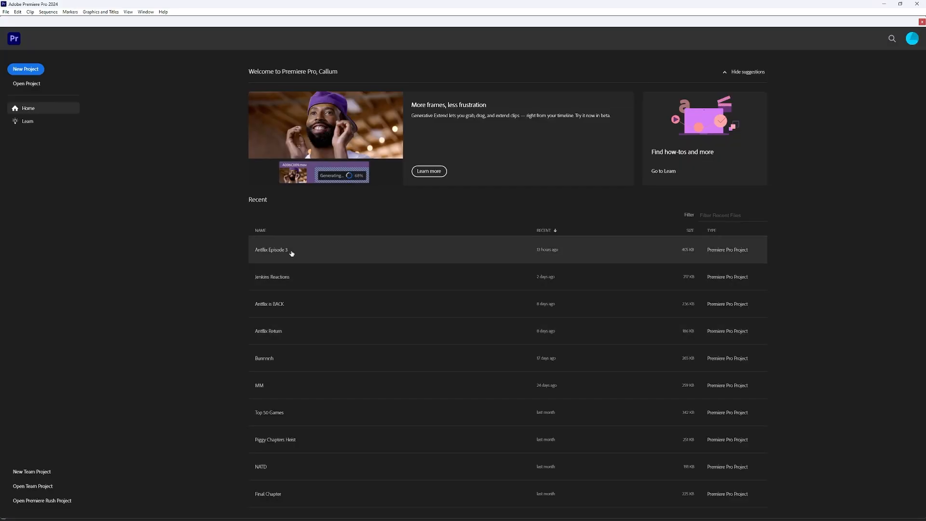
Switch to Premiere Pro, open the Antflix Episode 3 project and examine the dialogue sequence beyond its finished section
click(292, 251)
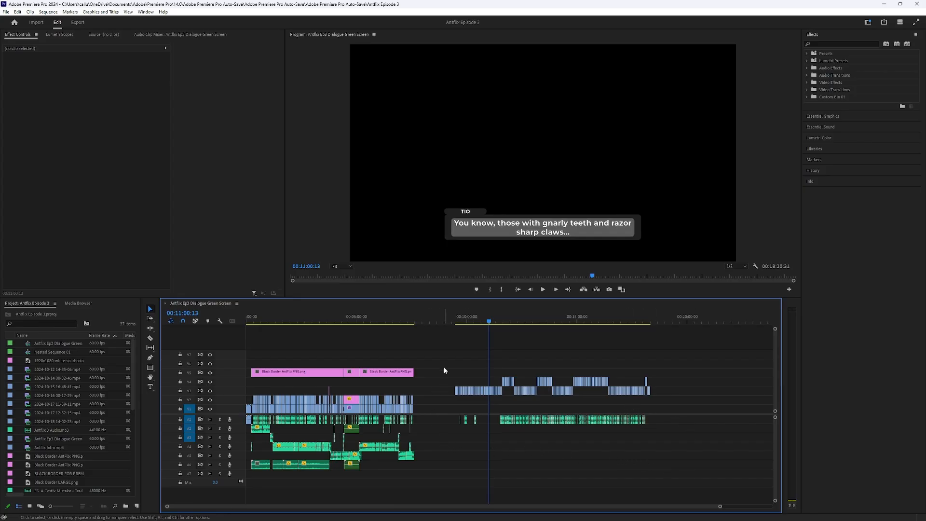
click(414, 321)
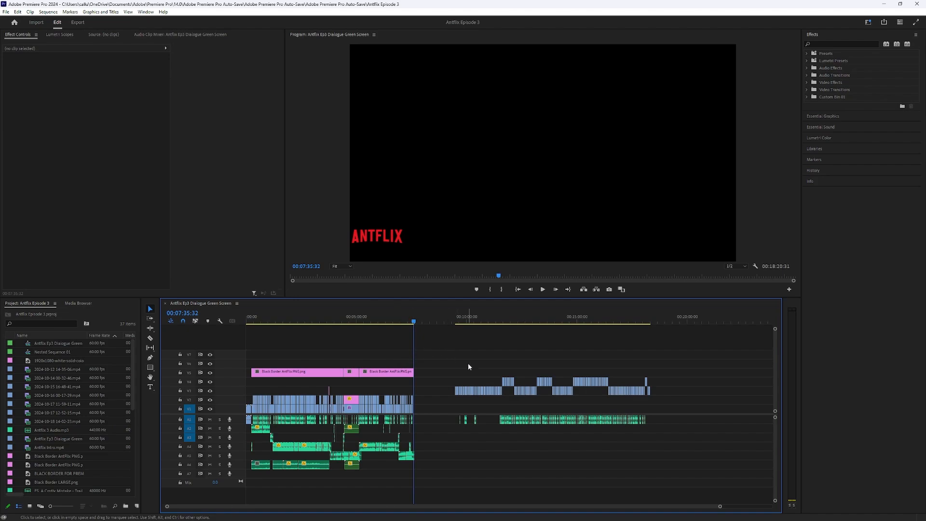
click(454, 321)
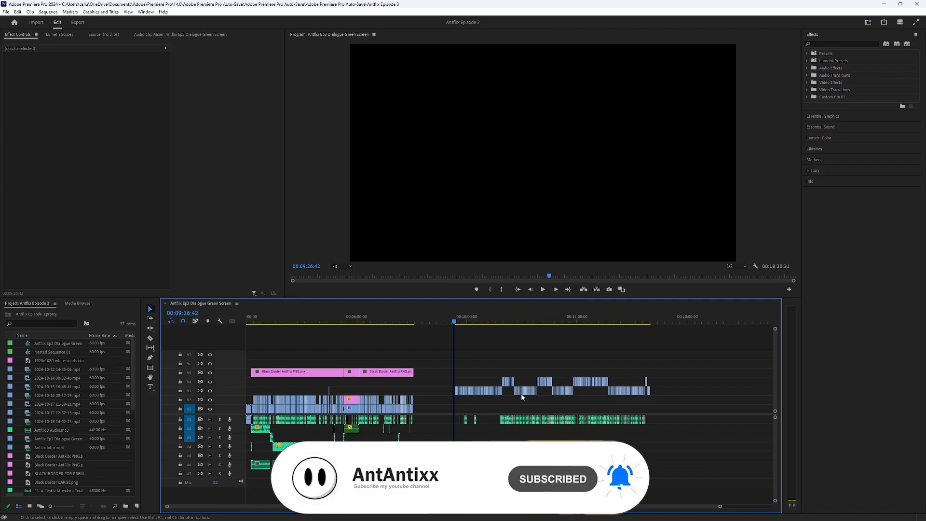
drag(413, 322, 429, 323)
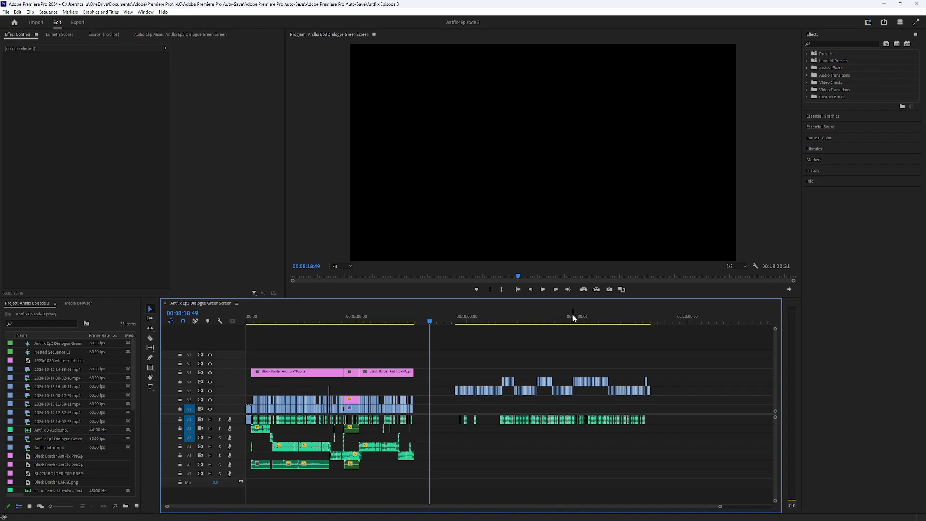
drag(531, 319, 711, 319)
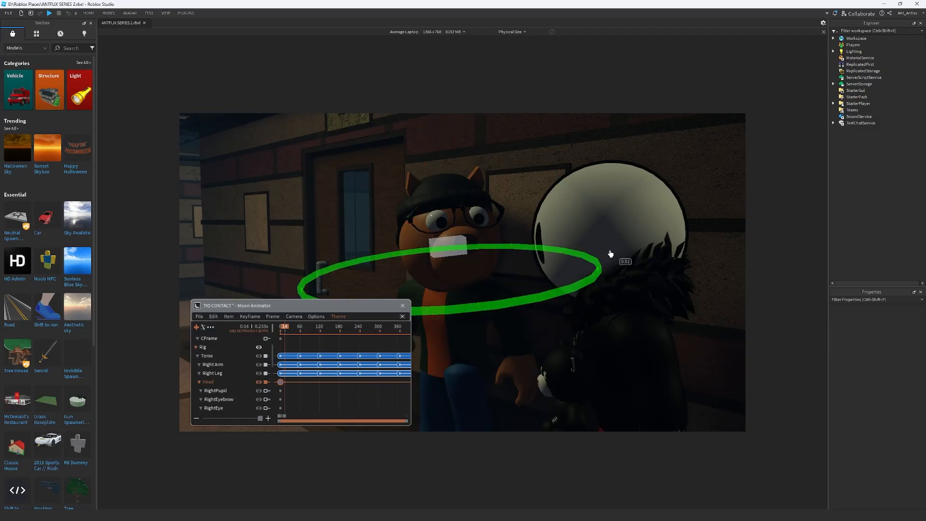
Switch back to Roblox Studio and rotate Pony's head from frame 14, adding head keyframes up to about frame 38
drag(542, 309, 528, 342)
key(space)
key(space)
Turn and tilt Pony's head on all three axes at about frame 78 for a new head pose
key(space)
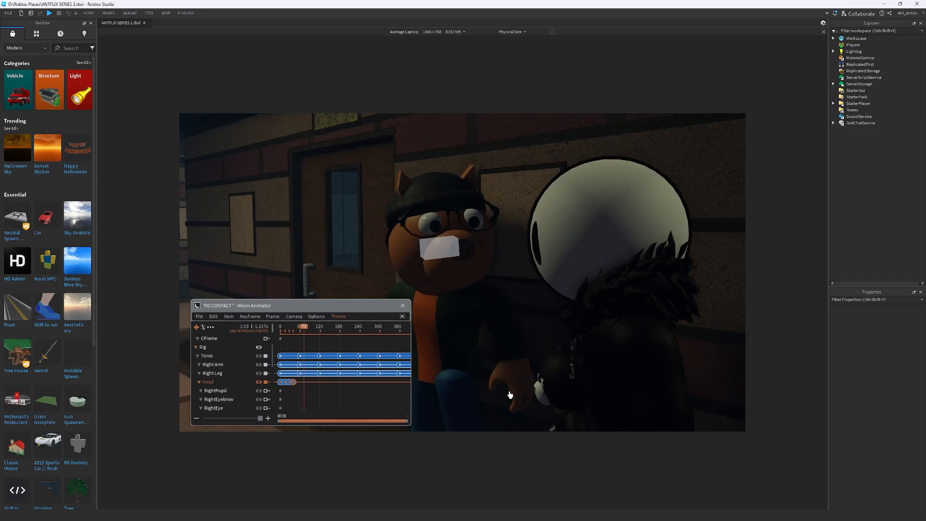
key(space)
drag(628, 259, 599, 252)
drag(528, 328, 526, 320)
drag(450, 423, 502, 392)
drag(594, 262, 593, 259)
Adjust Pony's head rotation on all three axes at about frame 122
key(space)
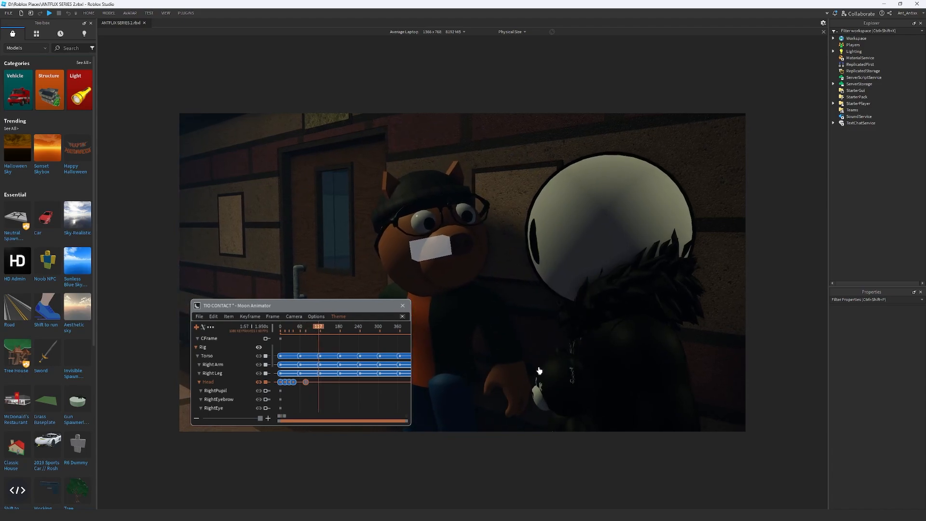
key(space)
drag(459, 429, 456, 429)
drag(529, 320, 532, 321)
drag(585, 256, 583, 263)
Rotate Pony's head at frame 206 and turn it slightly again at about frame 218
key(space)
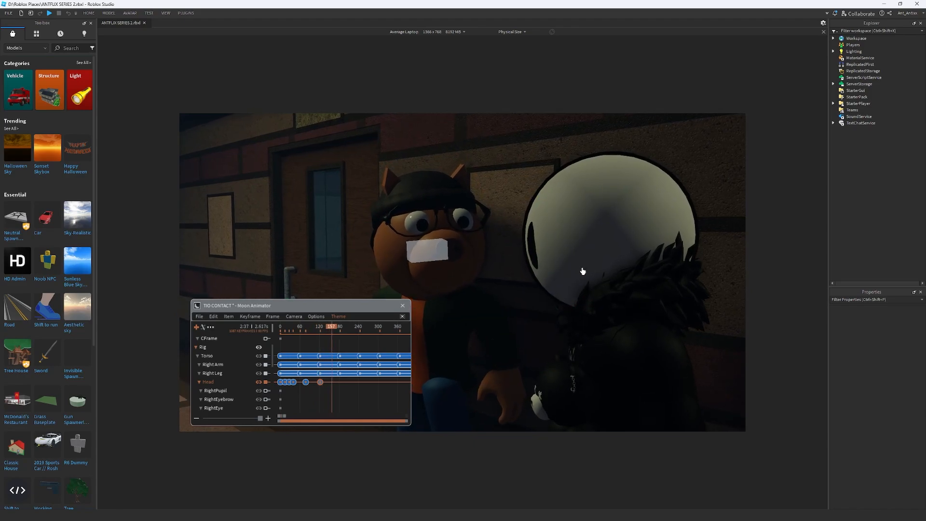
key(space)
drag(330, 245, 323, 243)
drag(308, 432, 316, 428)
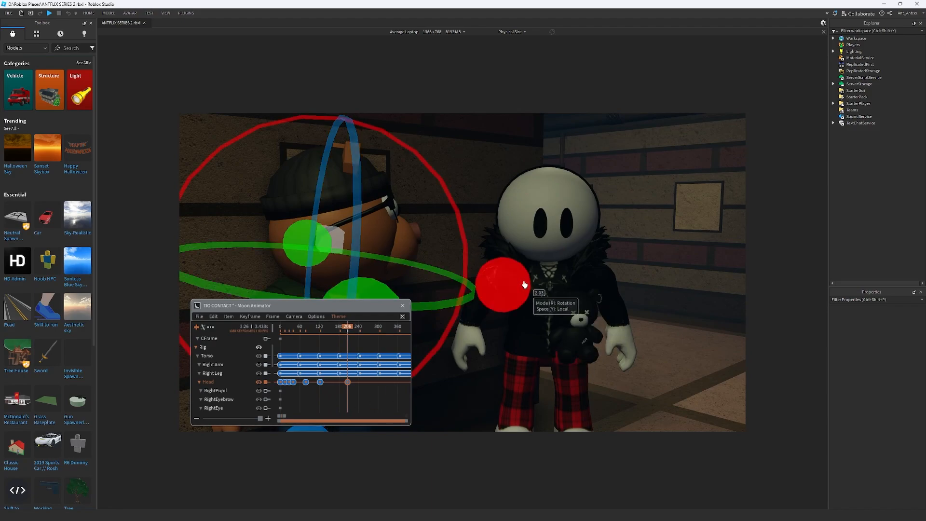
key(space)
key(space)
drag(308, 246, 316, 245)
key(space)
Rotate Pony's head at about frame 438, then tilt it slightly at about frame 552
drag(370, 309, 698, 307)
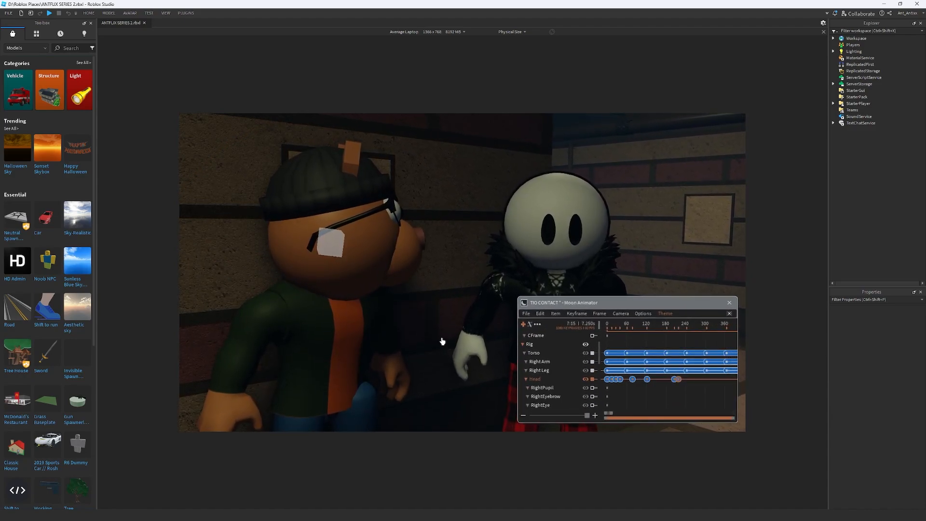
key(space)
drag(497, 309, 493, 317)
drag(323, 329, 345, 327)
key(space)
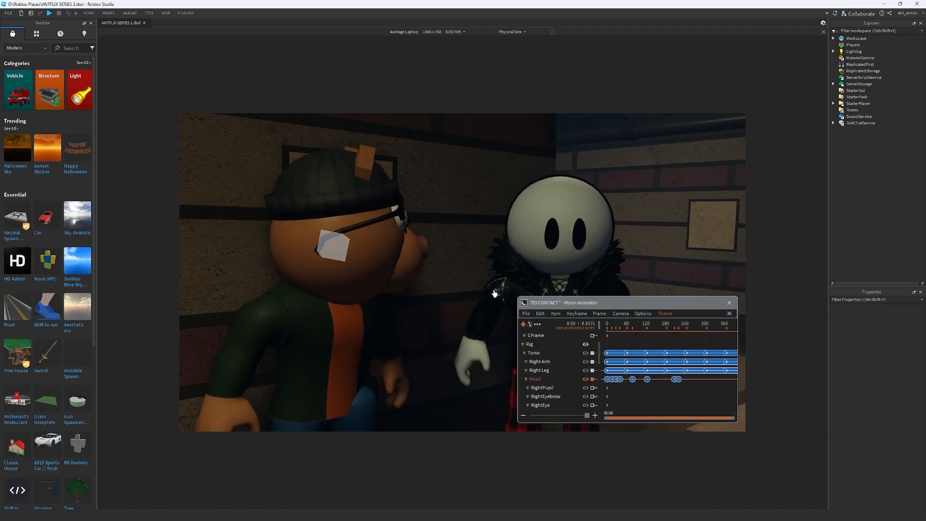
key(space)
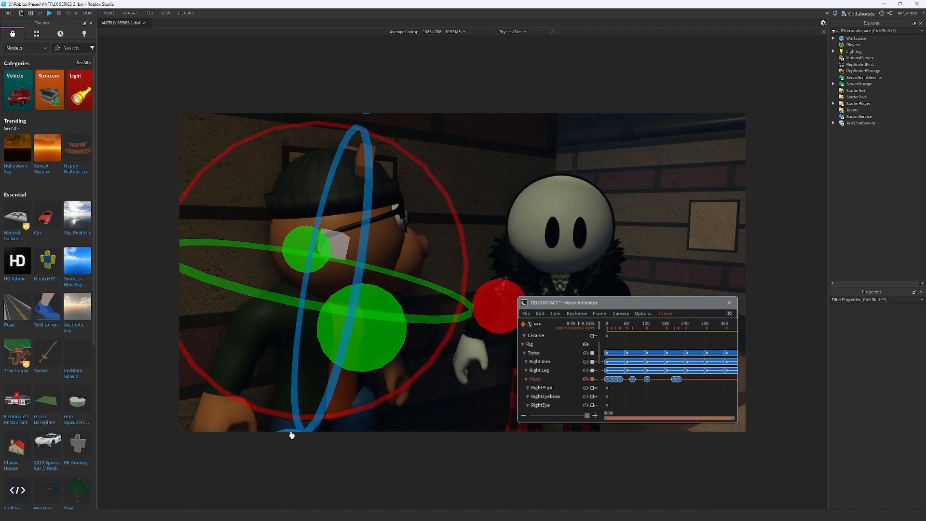
drag(291, 435, 295, 434)
key(space)
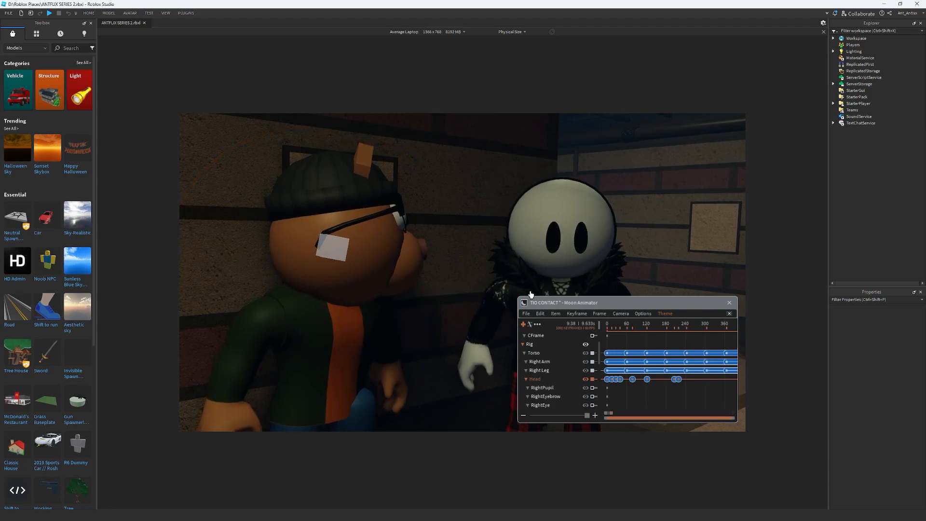
Nod Pony's head at about frame 691 and add further head keyframes up to about frame 745
key(space)
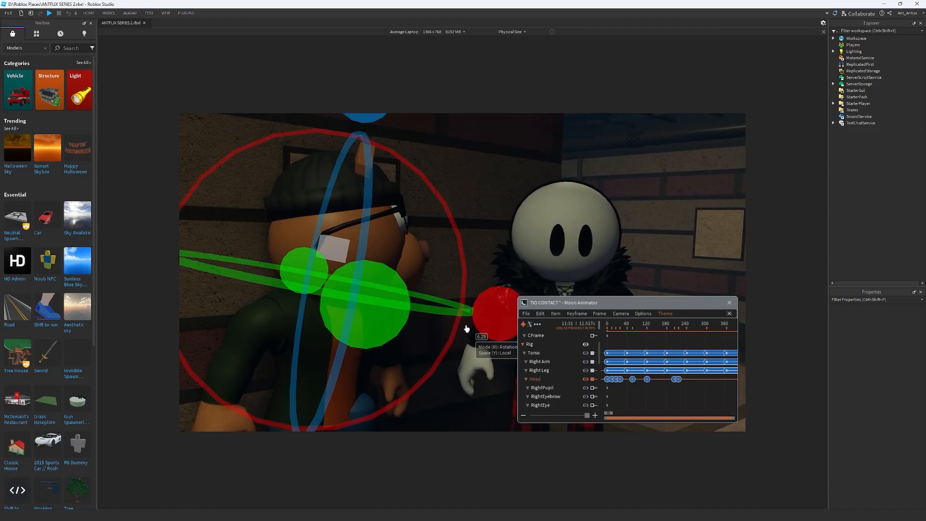
drag(490, 308, 479, 351)
key(space)
key(space)
key(space)
key(space)
key(space)
key(space)
key(space)
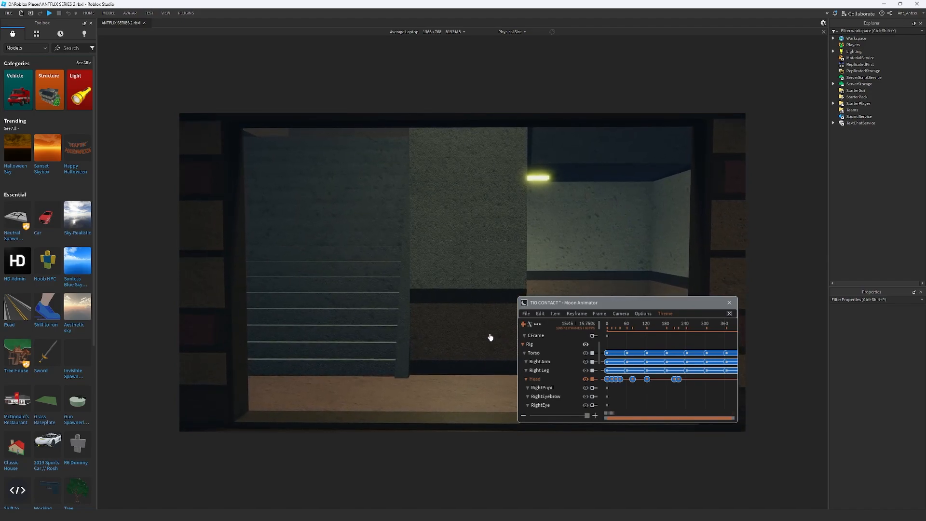
key(space)
key(w)
right_drag(488, 274, 490, 271)
key(w)
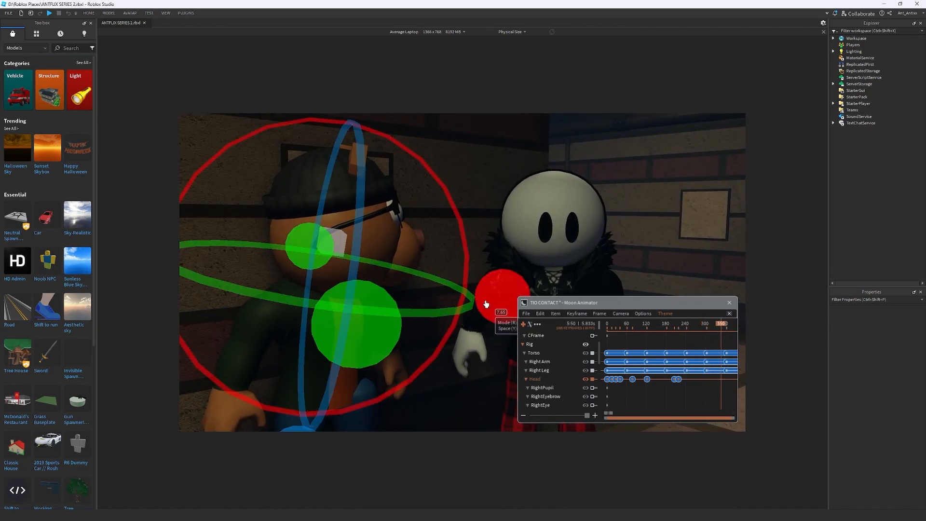
Rotate Pony's head slightly at frame 350 and play the animation from there
drag(486, 304, 479, 308)
scroll(645, 361, down, 5)
scroll(696, 377, up, 3)
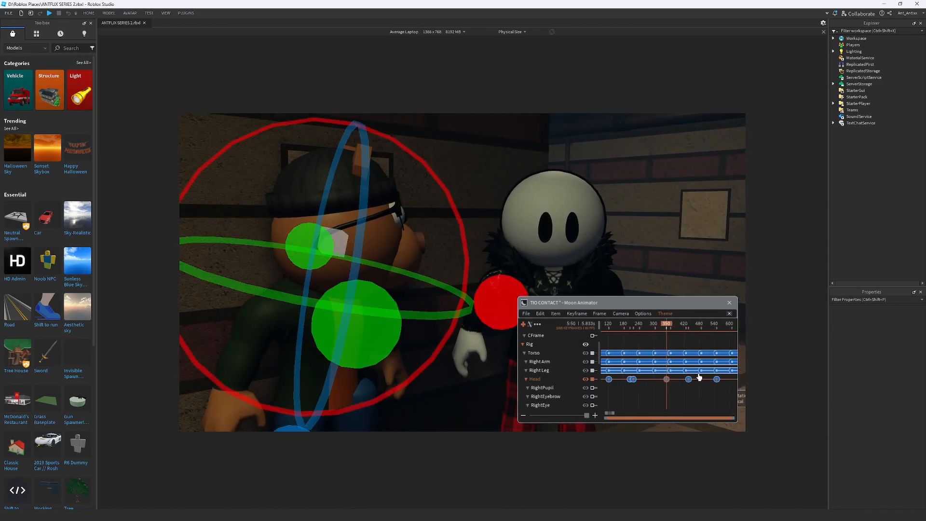
key(space)
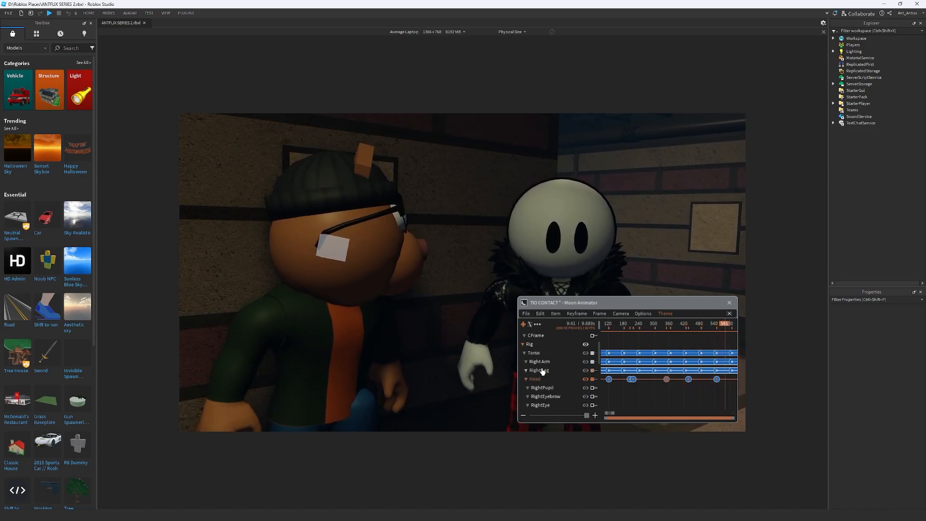
Turn Pony's head about 27 degrees away from the other character at frame 771 and adjust its tilt
scroll(543, 372, down, 1)
scroll(669, 380, down, 5)
scroll(664, 380, up, 5)
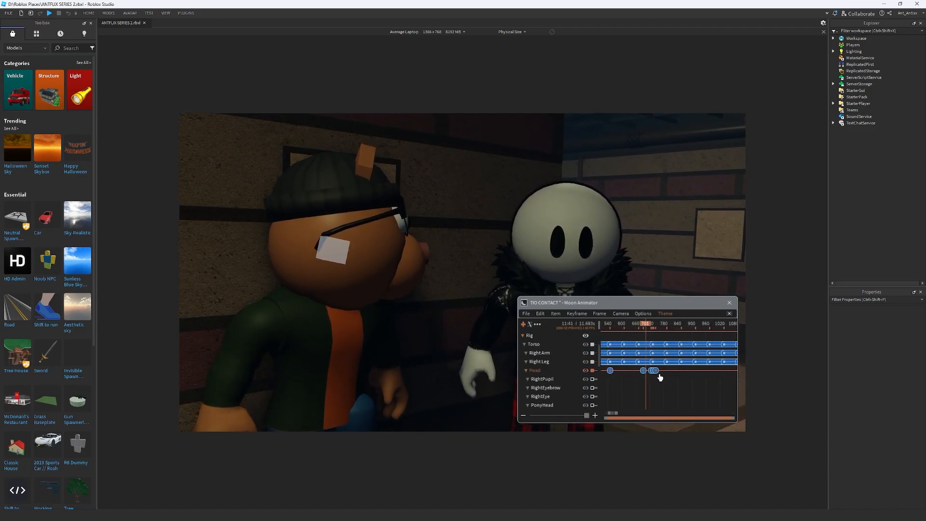
scroll(659, 377, up, 2)
key(space)
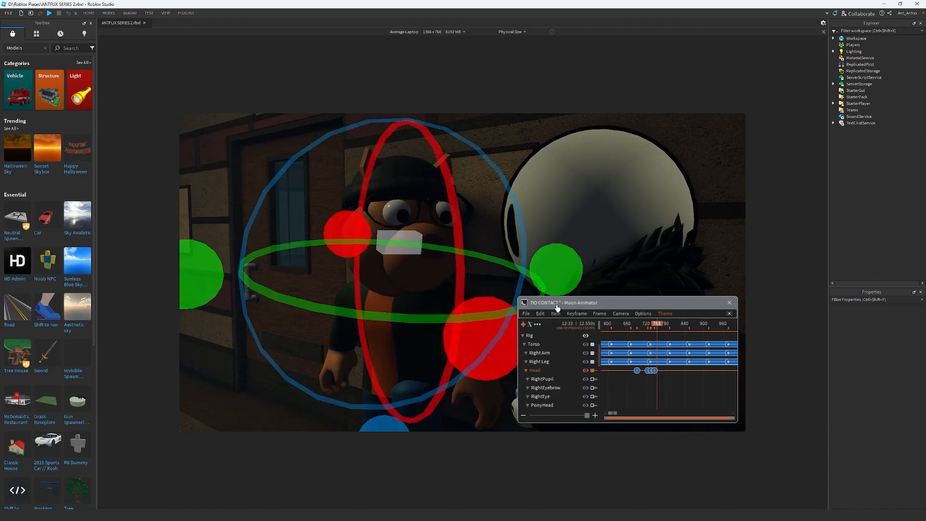
drag(554, 268, 551, 281)
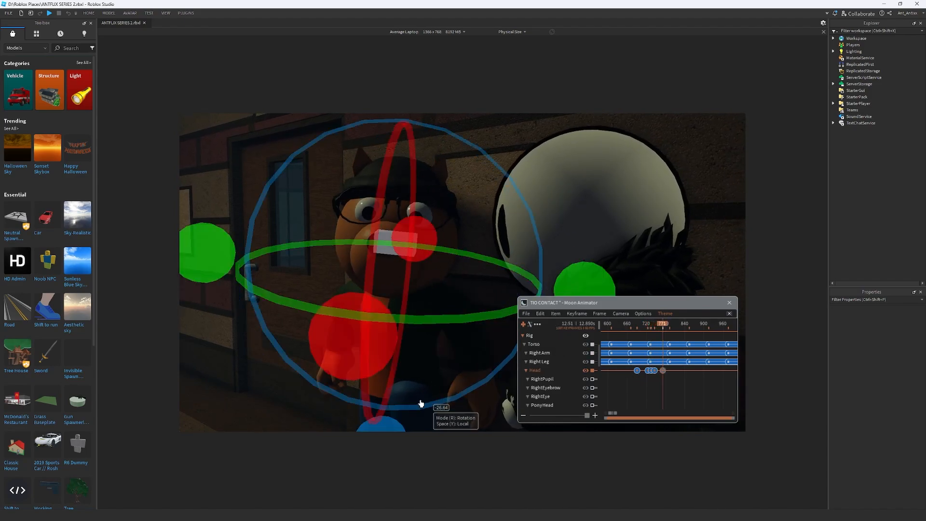
drag(386, 432, 399, 426)
drag(416, 253, 416, 260)
drag(212, 269, 215, 268)
key(space)
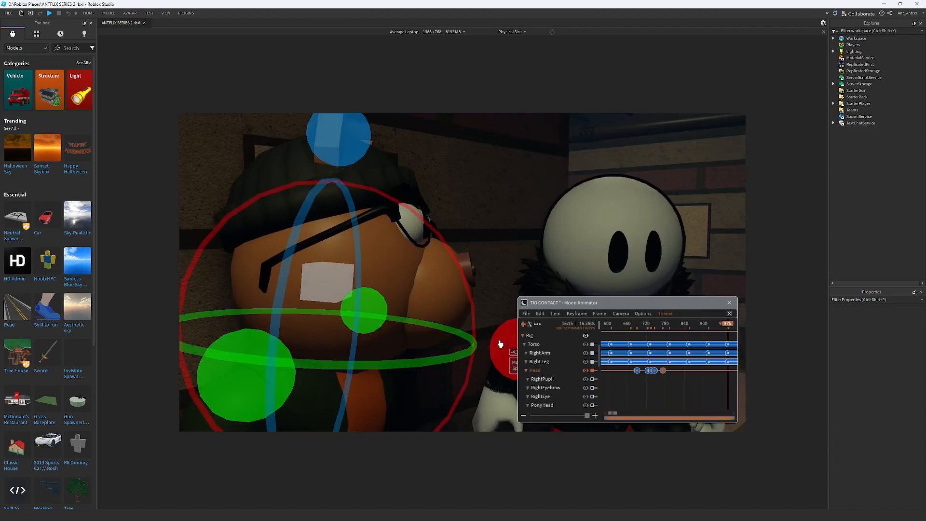
Turn Pony's head slightly at frame 975, then about 33 degrees the opposite way with a slight tilt at frame 988
drag(364, 310, 367, 316)
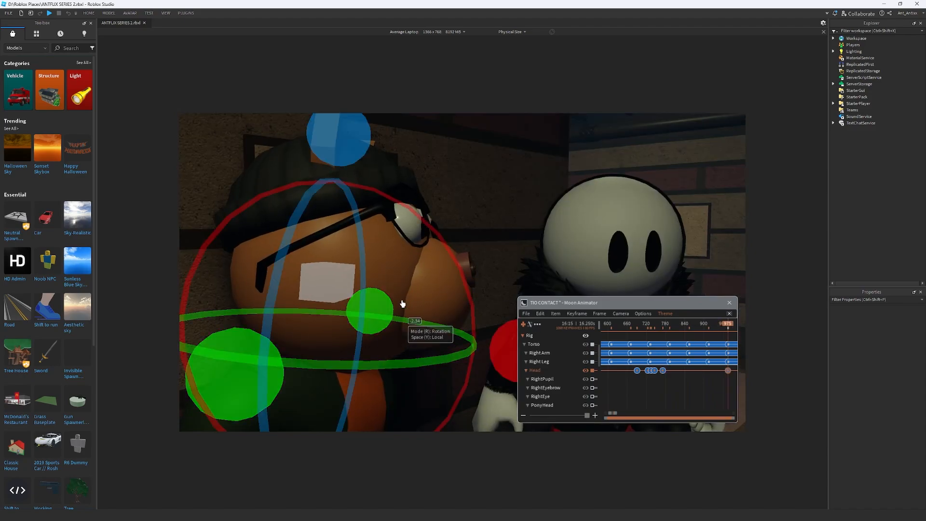
drag(445, 337, 324, 314)
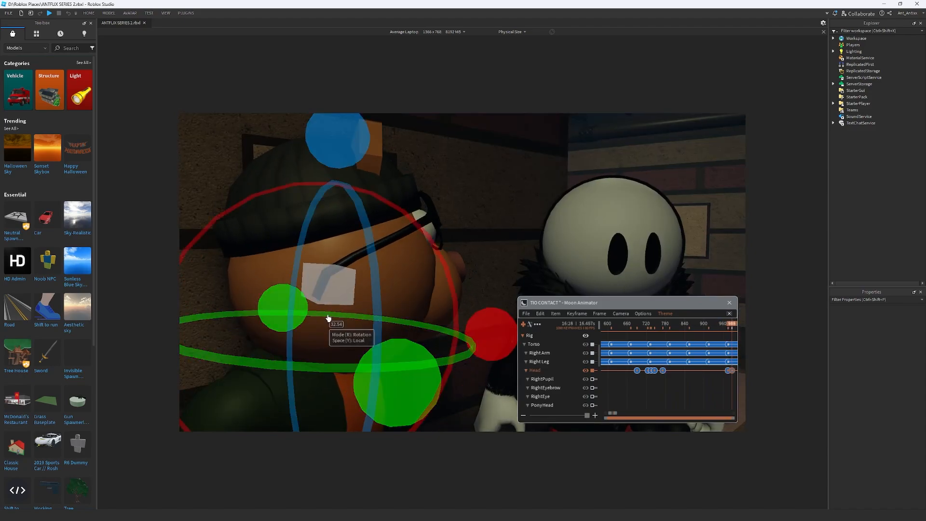
drag(487, 335, 483, 338)
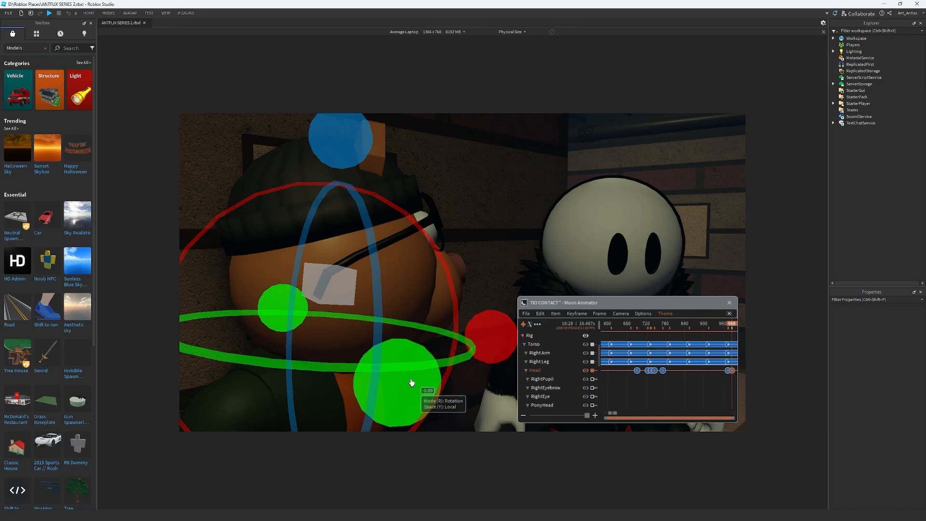
drag(427, 377, 455, 341)
key(space)
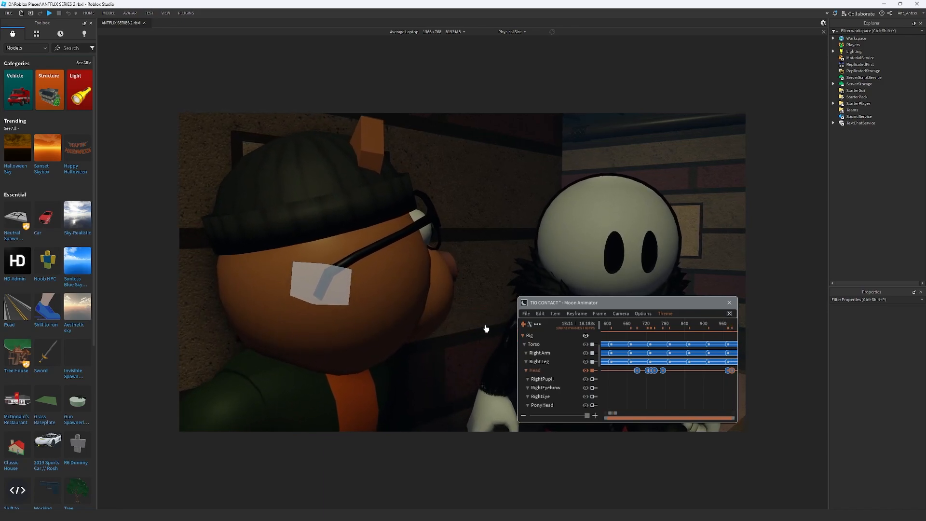
Rotate Pony's head slightly at about frame 1173, then turn it about 22 degrees at frame 1190
key(space)
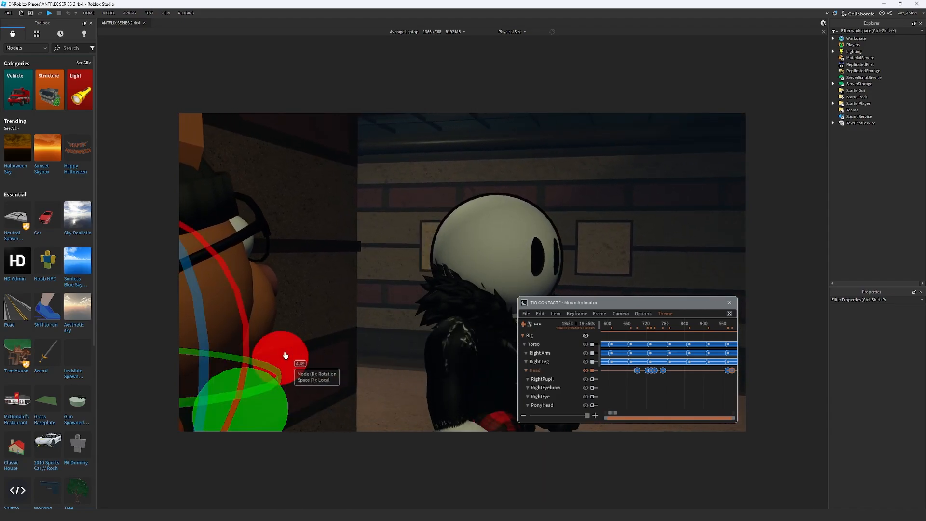
drag(285, 355, 281, 361)
key(space)
key(space)
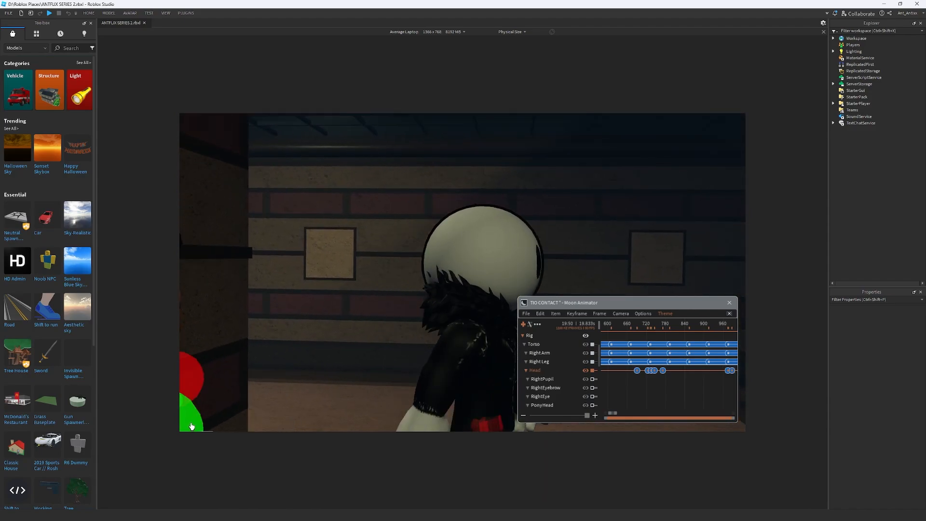
right_drag(278, 387, 280, 386)
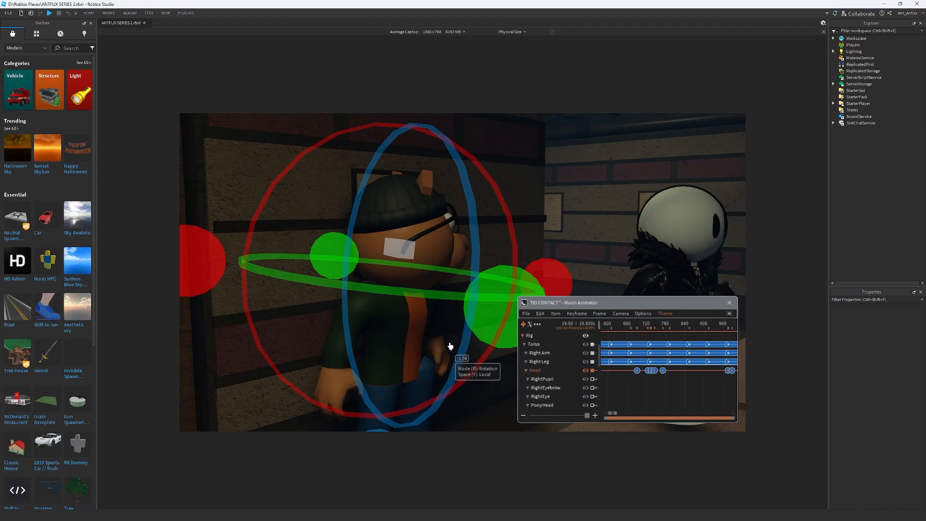
drag(472, 311, 368, 302)
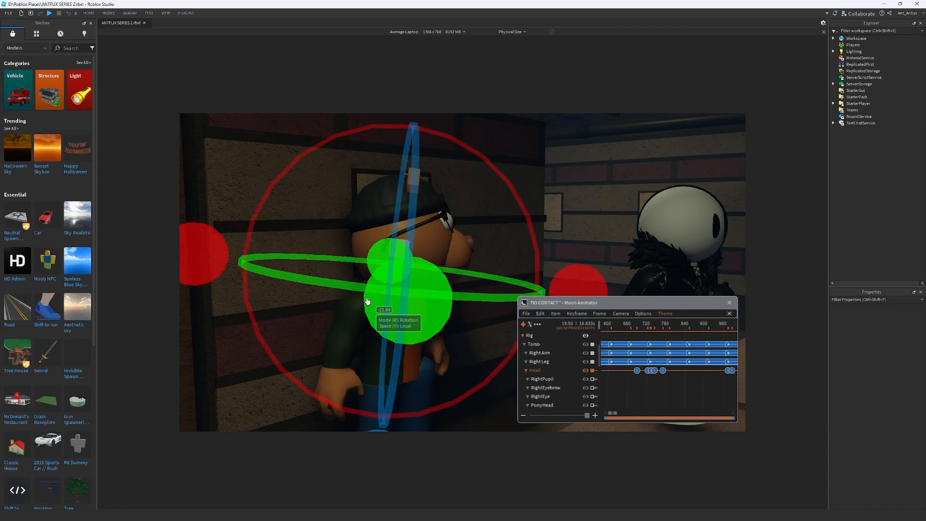
Shift the two head keyframes near frames 1173 and 1190 about 15 frames earlier
key(space)
scroll(649, 356, down, 2)
scroll(653, 363, down, 3)
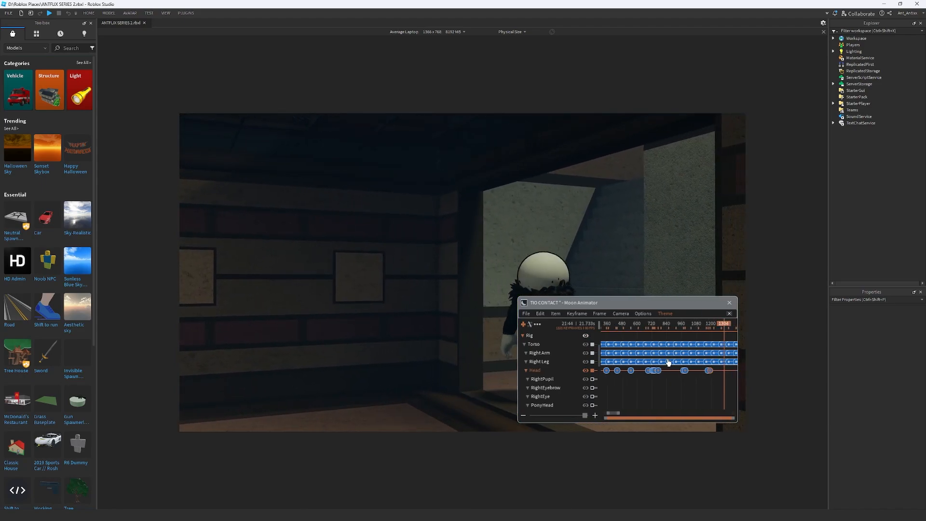
key(space)
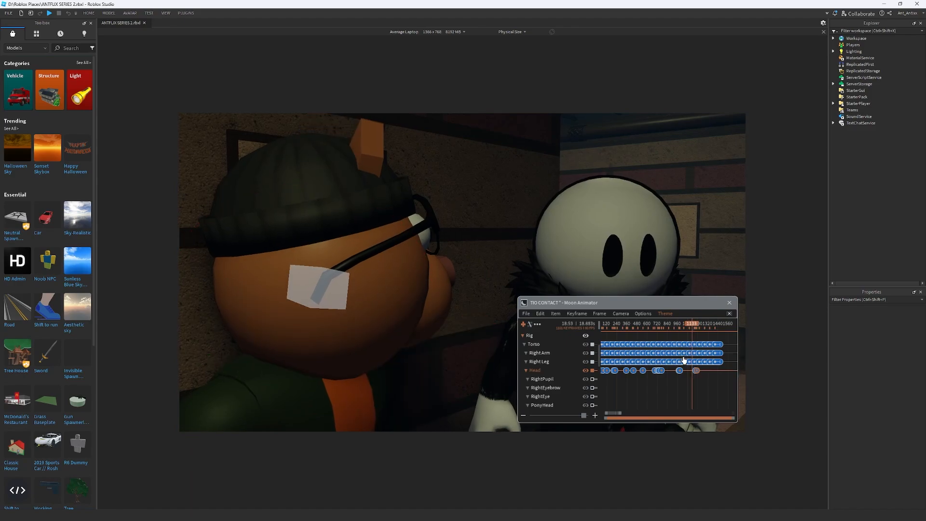
scroll(679, 376, up, 5)
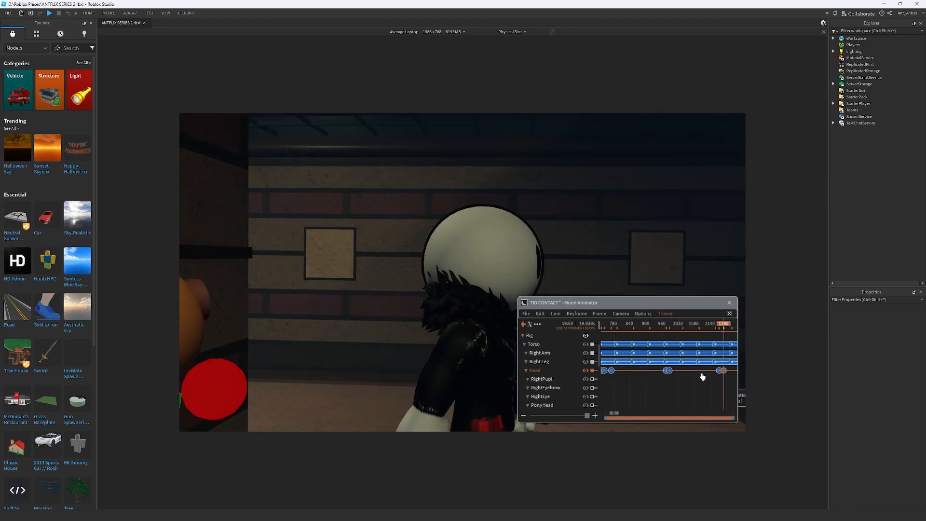
click(723, 328)
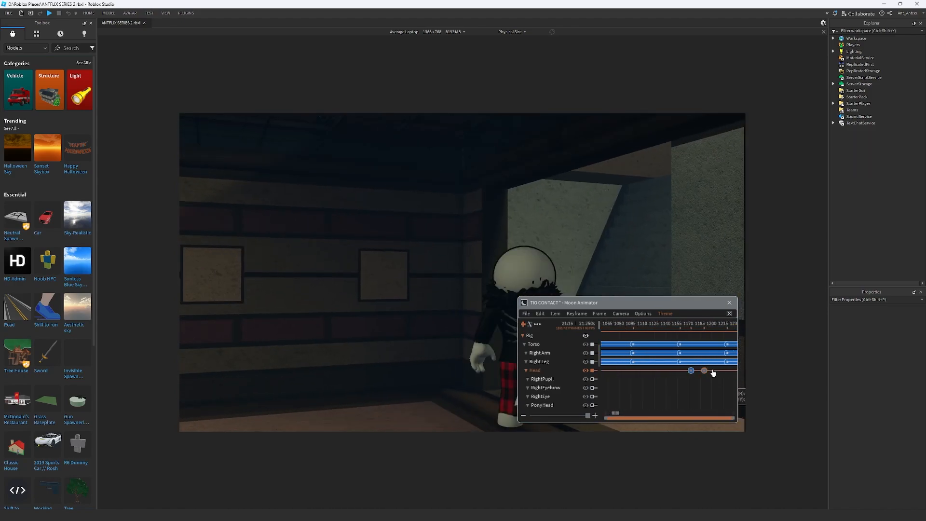
mouse_move(695, 324)
mouse_down()
mouse_move(727, 325)
mouse_move(678, 326)
mouse_up()
drag(706, 385, 679, 375)
Play the animation onward to review the timing of the shifted head turn
key(space)
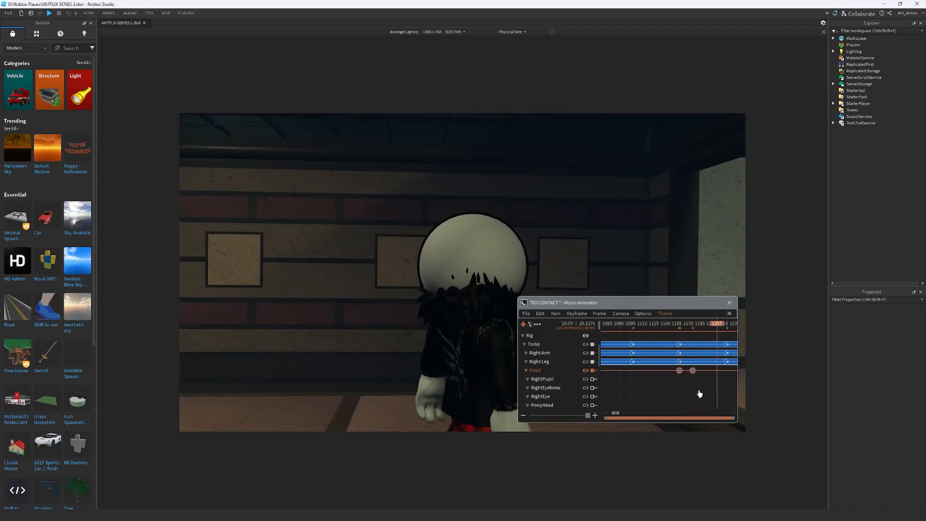
key(space)
ctrl+scroll(706, 390, down, 5)
ctrl+scroll(699, 369, down, 2)
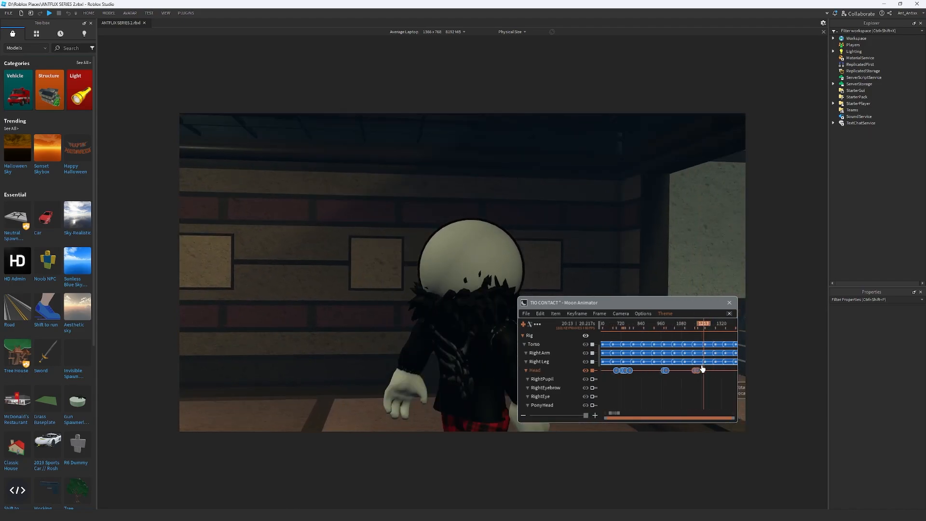
ctrl+scroll(693, 368, down, 3)
ctrl+scroll(693, 367, down, 2)
key(space)
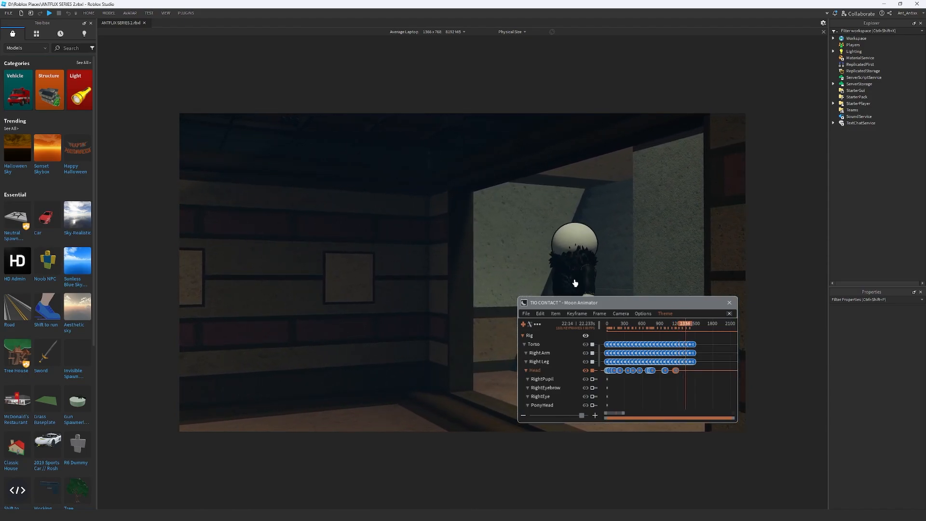
From the start of the timeline, select RightPupil and LeftPupil in position mode and nudge them vertically at about frame 14
click(607, 324)
click(543, 335)
scroll(561, 367, down, 4)
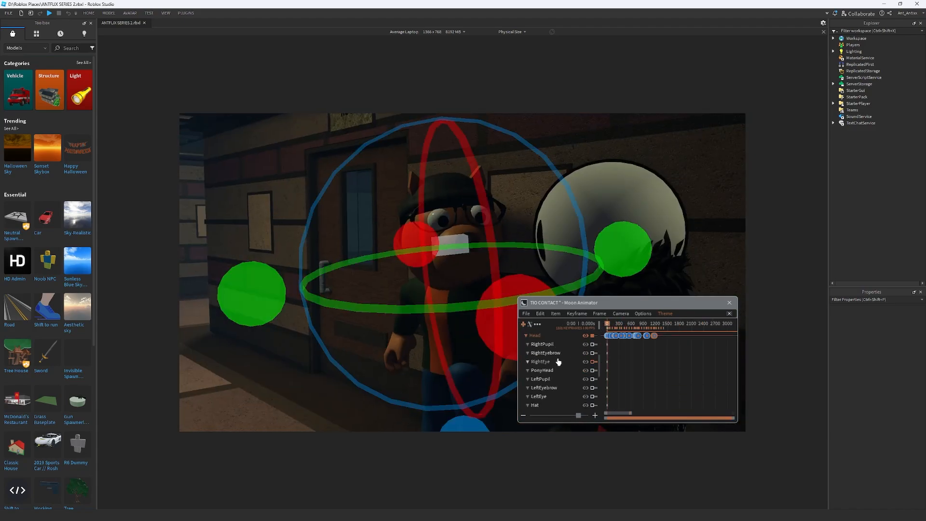
click(553, 346)
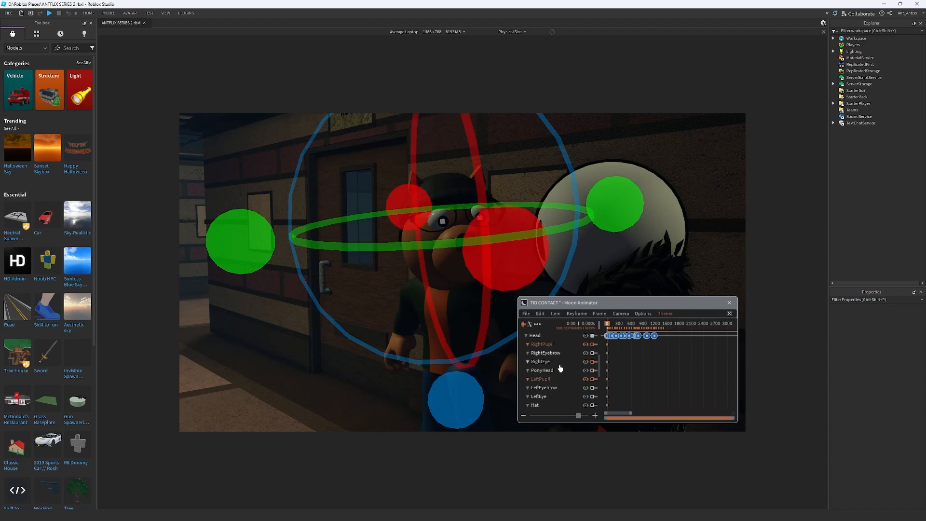
key(r)
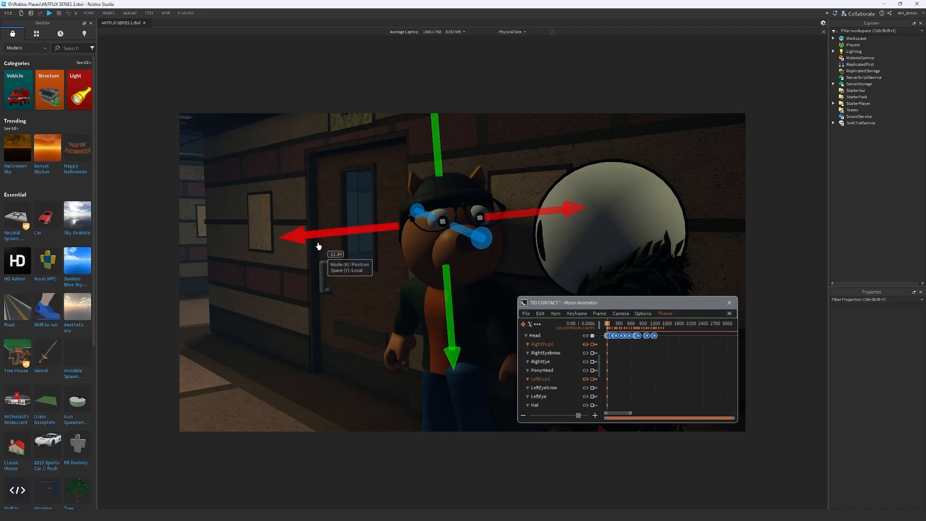
key(space)
key(space)
drag(446, 288, 448, 287)
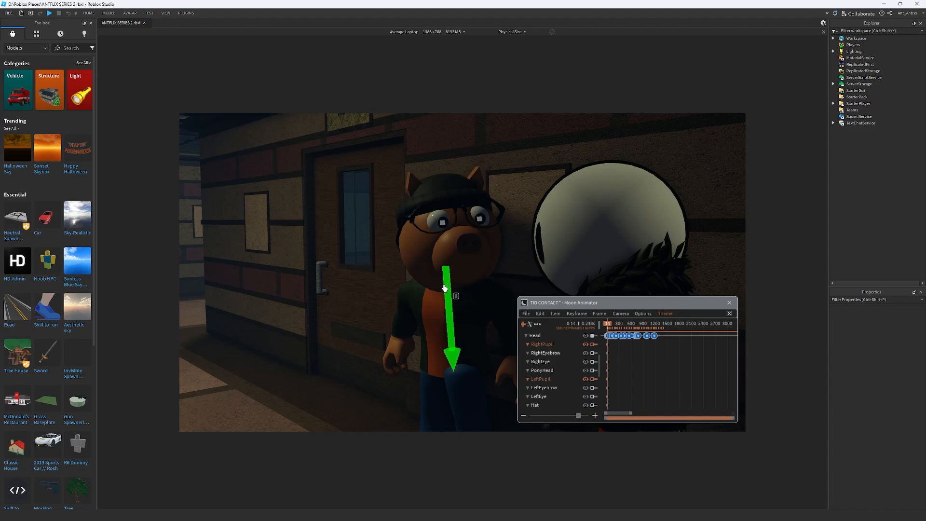
Nudge both pupils slightly upward, then move them down by about 0.02 at frame 96
key(space)
key(space)
drag(437, 182, 438, 180)
key(space)
key(space)
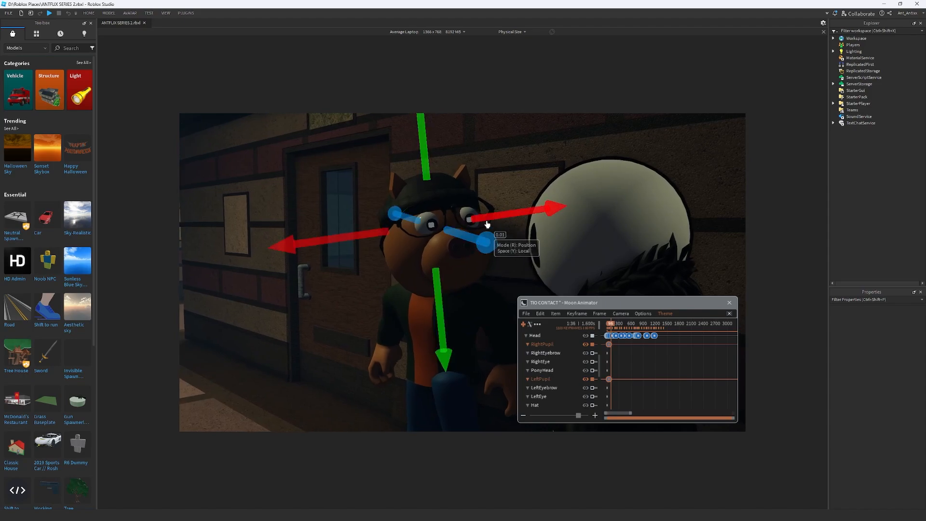
drag(433, 296, 433, 297)
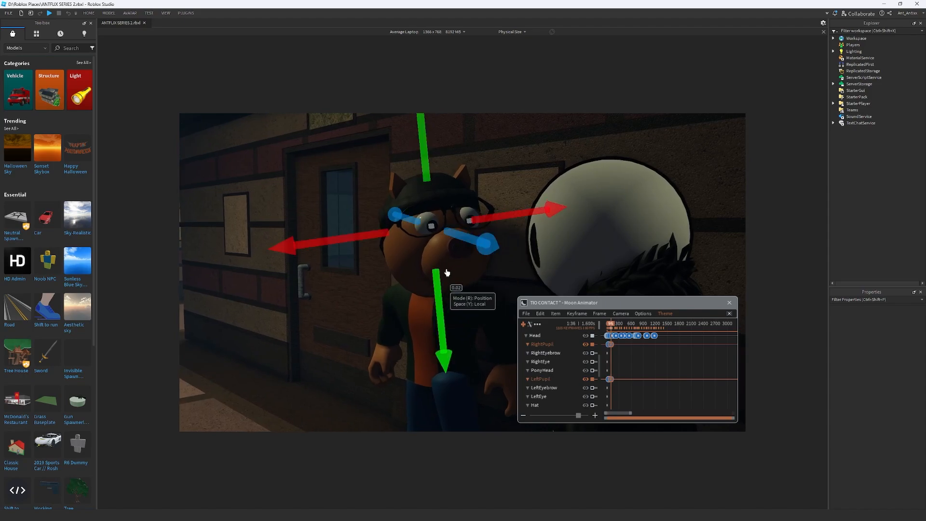
drag(514, 218, 515, 219)
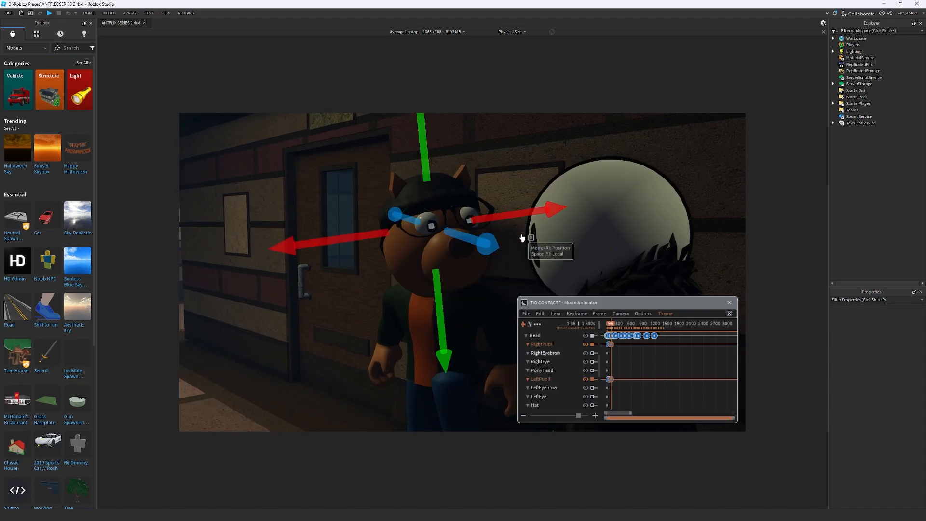
Move both pupils up by about 0.03 shortly after frame 96 and resume playback
key(space)
key(space)
drag(426, 321, 432, 318)
key(space)
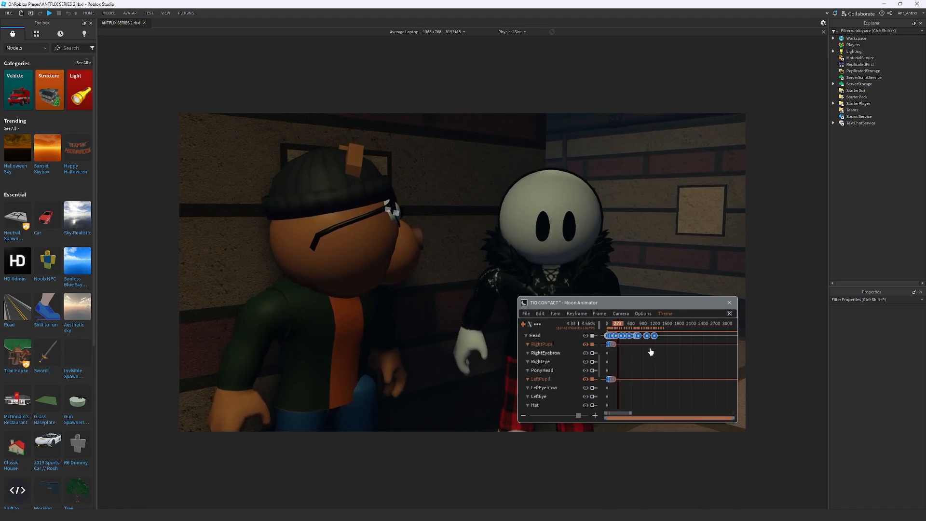
Play ahead to Pony's nod and raise both pupils by about 0.04 at about frame 691
key(space)
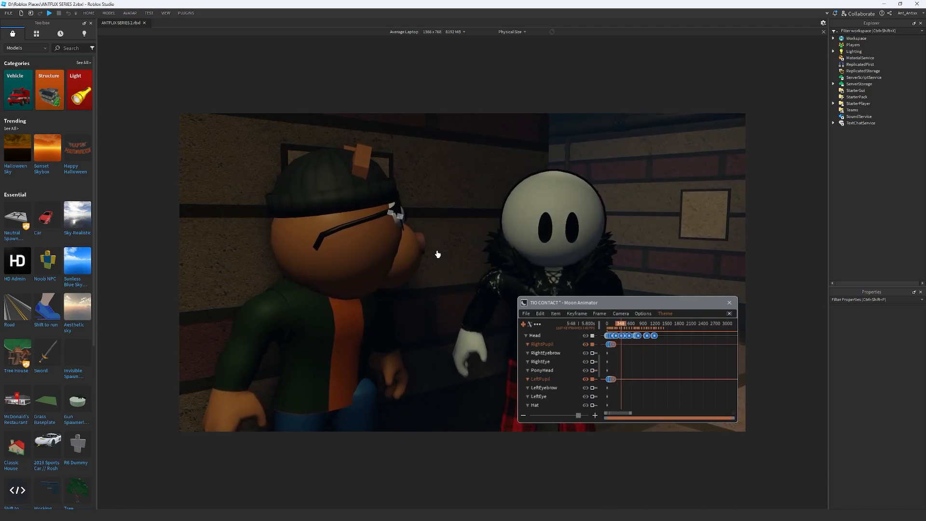
key(space)
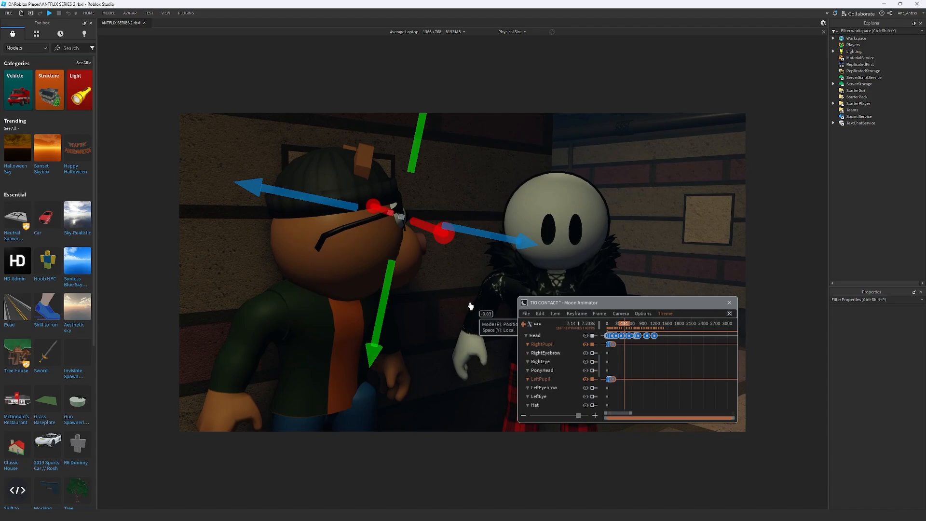
key(space)
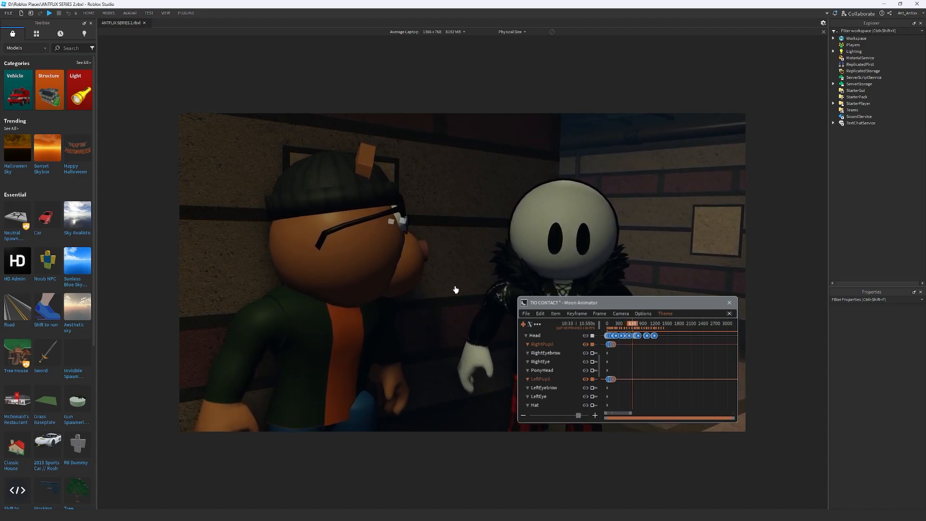
key(space)
drag(383, 311, 390, 302)
key(space)
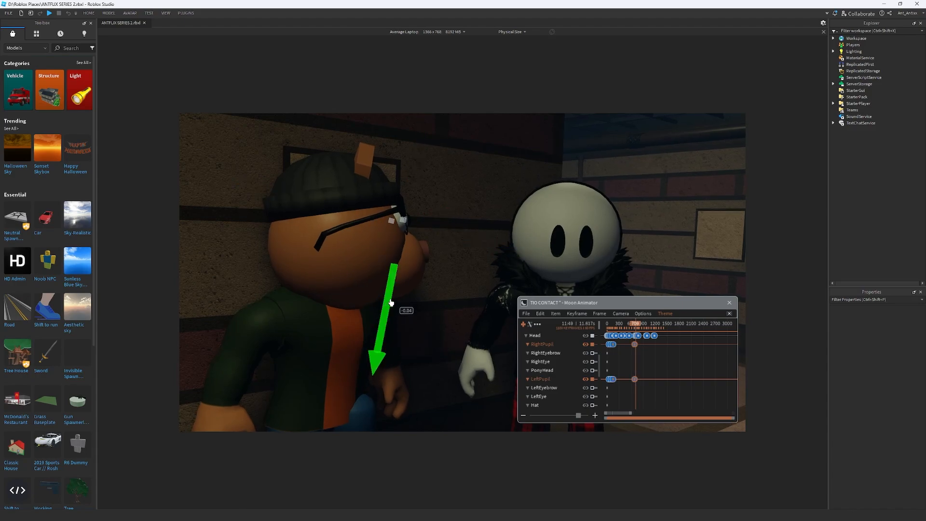
Play the remainder of the animation to review the pupil movements
key(space)
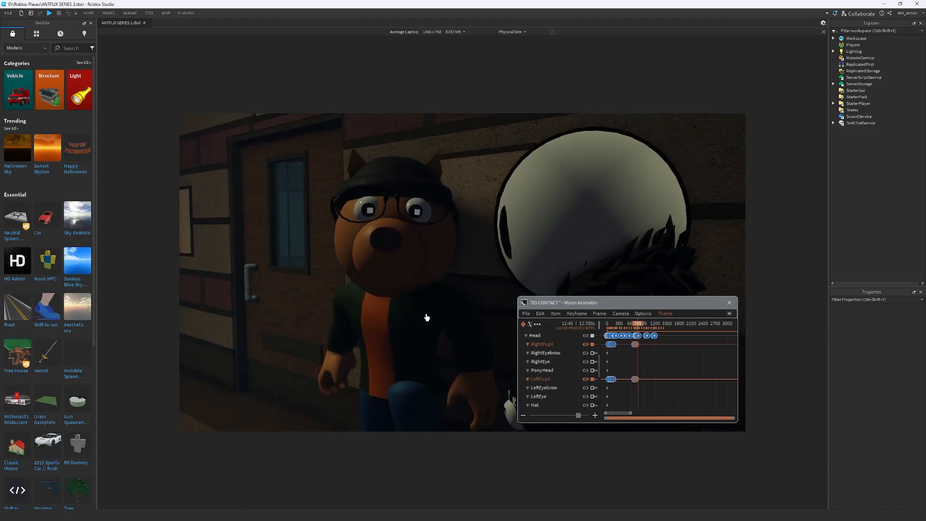
key(space)
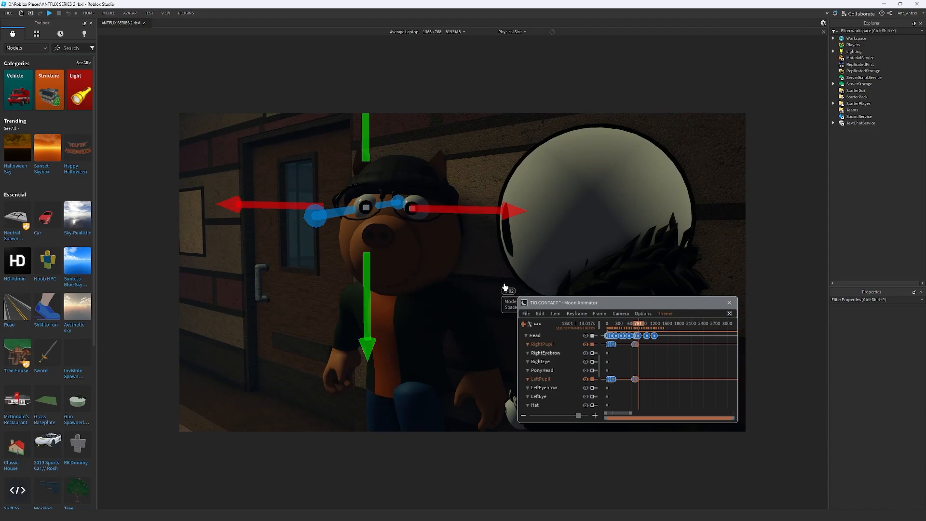
key(space)
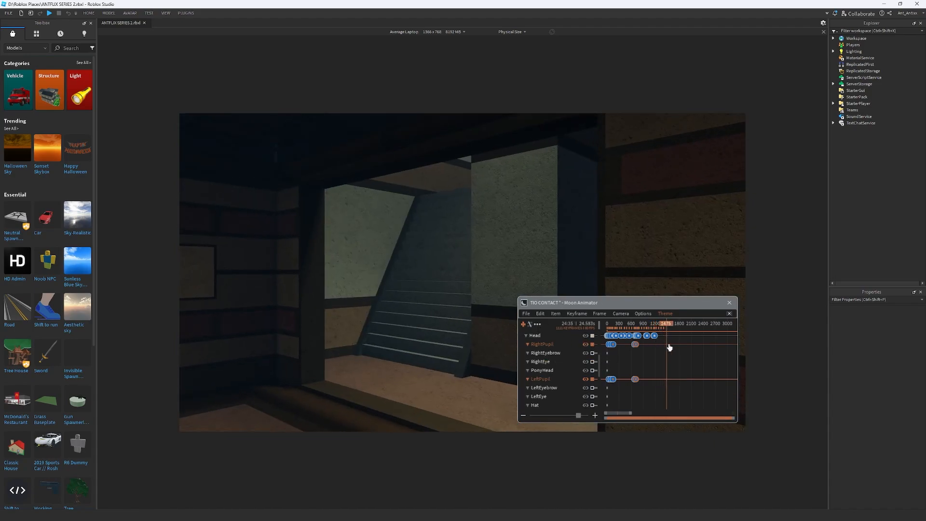
Turn Pony's head about 11 degrees at frame 1398 with the rotation gizmo, moving the animator window clear of the model
scroll(550, 363, up, 3)
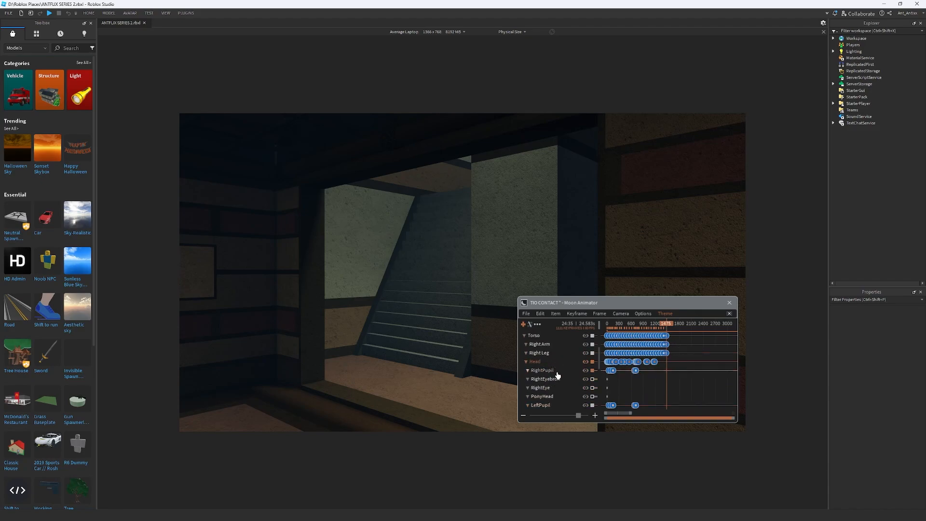
scroll(665, 340, up, 2)
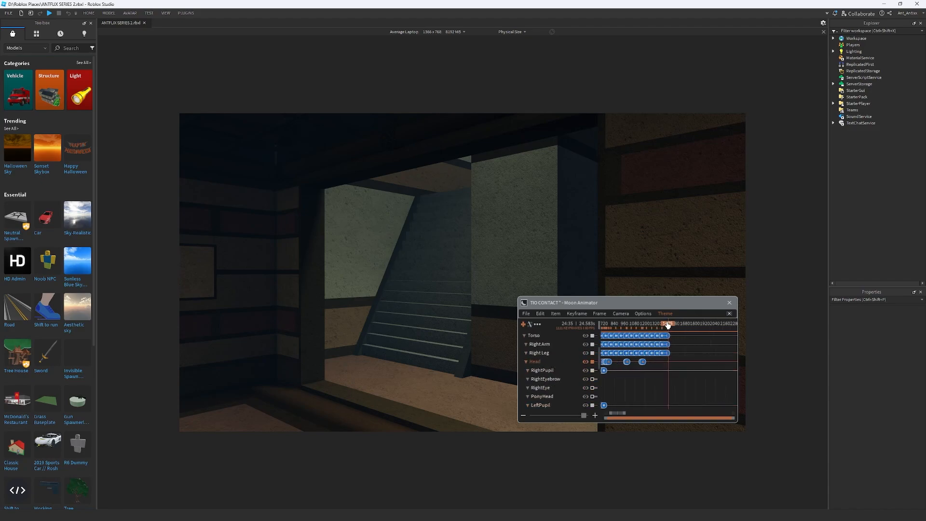
mouse_move(667, 326)
mouse_down()
mouse_move(641, 326)
mouse_move(660, 333)
mouse_up()
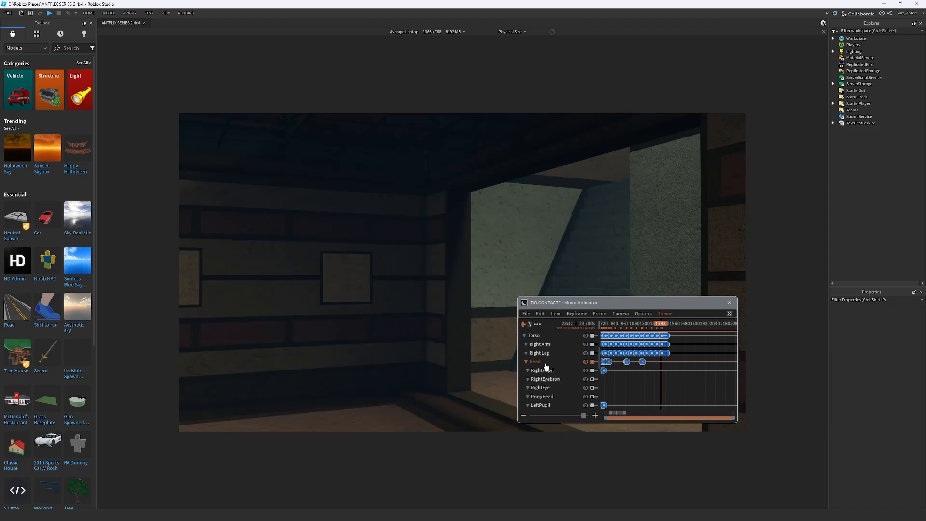
key(Right)
key(Right)
key(Right)
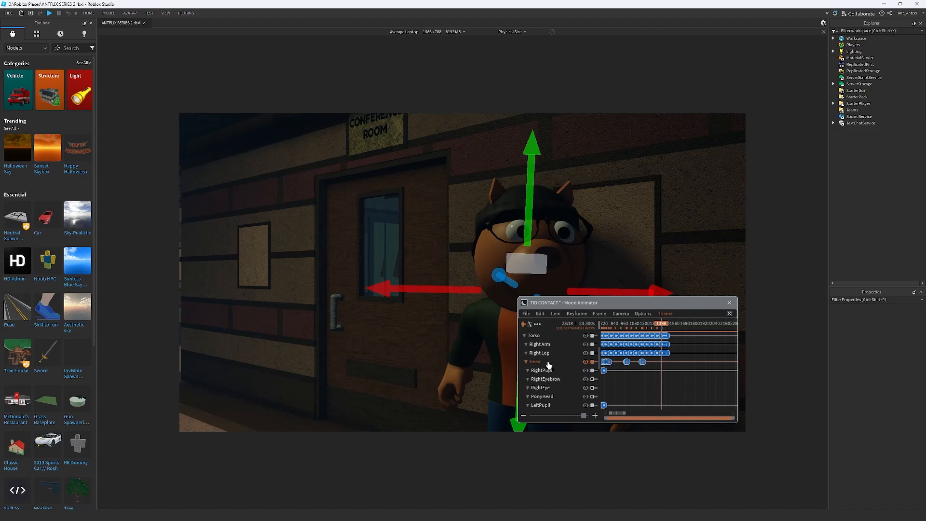
key(Left)
key(Right)
key(r)
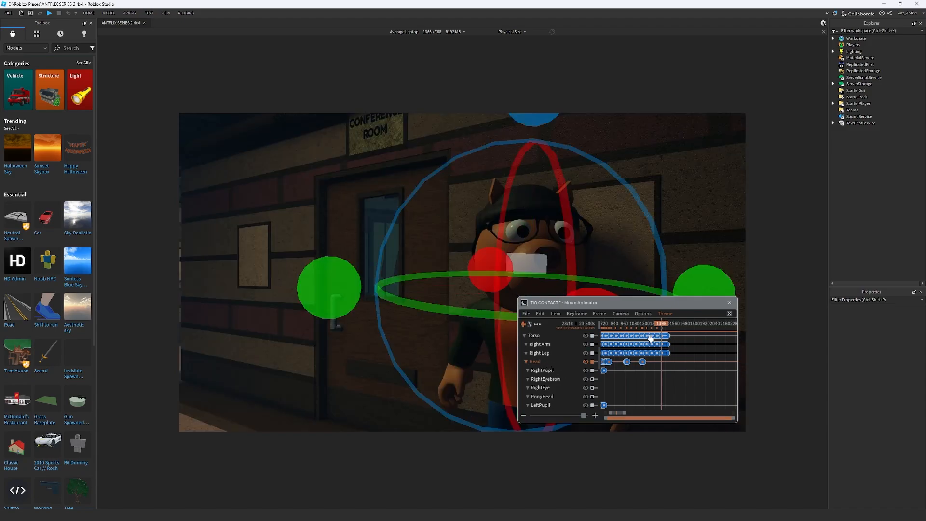
drag(659, 303, 389, 309)
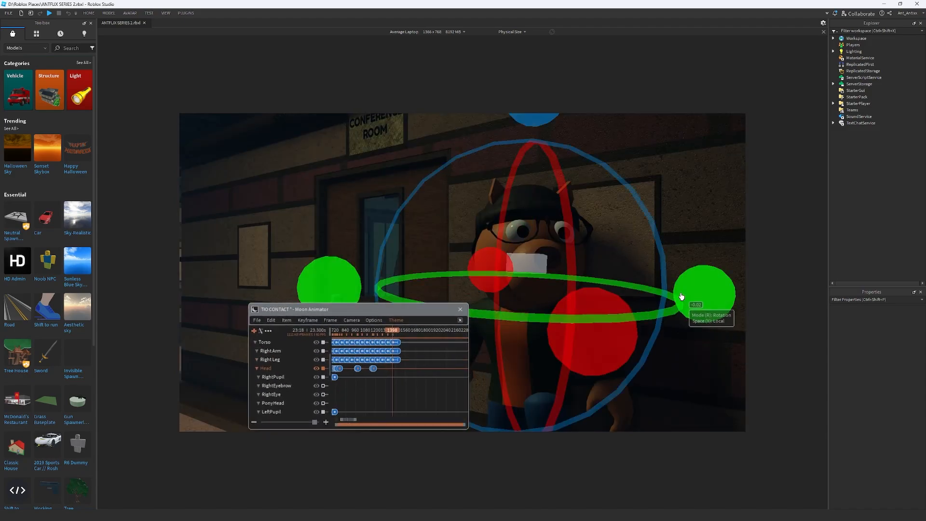
drag(682, 296, 629, 243)
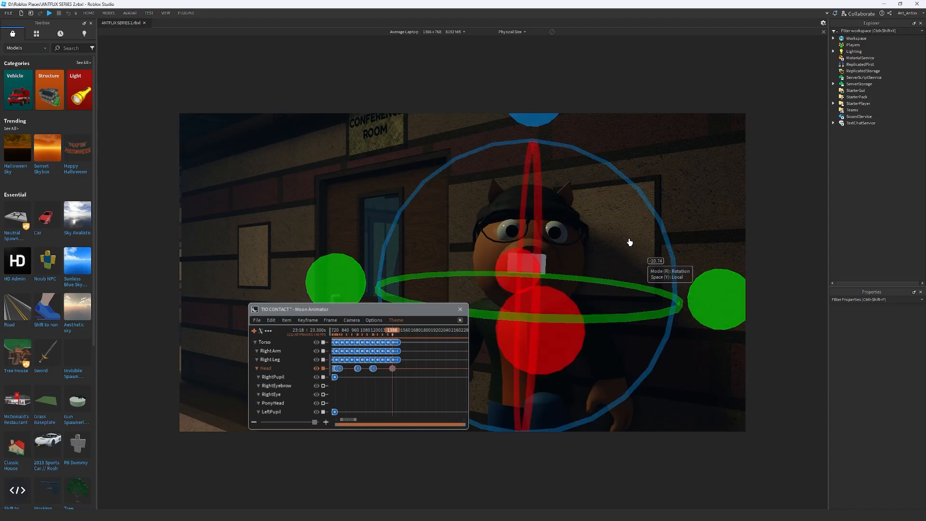
Fine-tune the tilt and turn of Pony's head at frame 1398 and play the result
drag(546, 126, 538, 126)
drag(535, 334, 535, 339)
drag(680, 302, 715, 289)
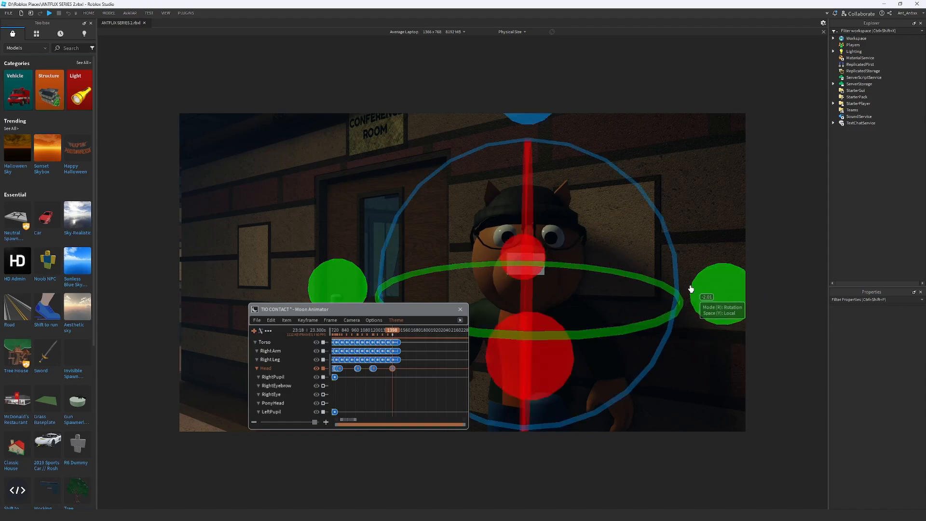
key(space)
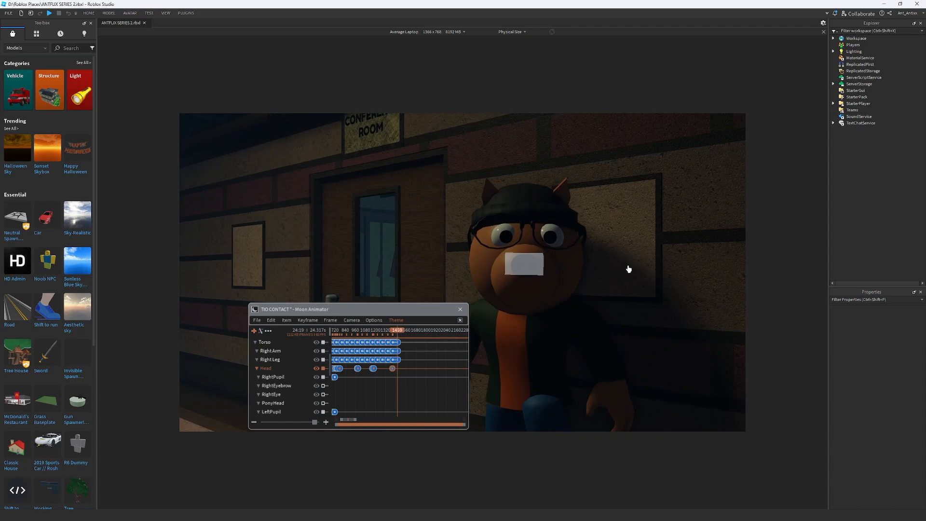
Collapse Pony's track, expand the Camera's, and delete the camera's CFrame keyframe at about frame 1575
drag(404, 315, 676, 264)
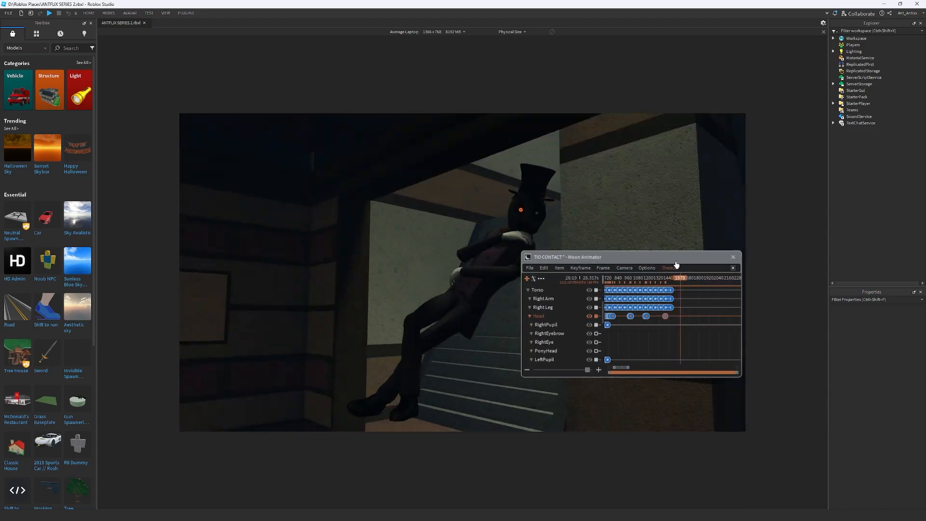
scroll(549, 311, up, 3)
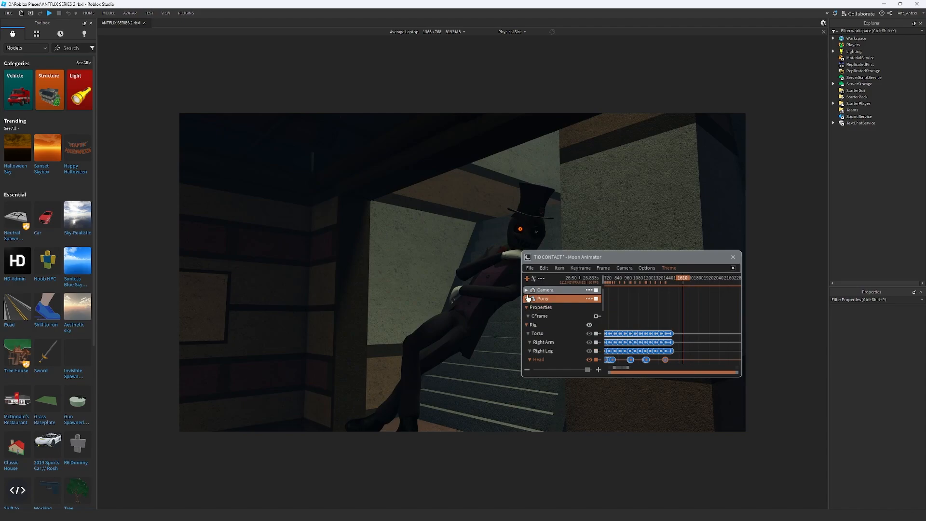
click(527, 299)
click(526, 291)
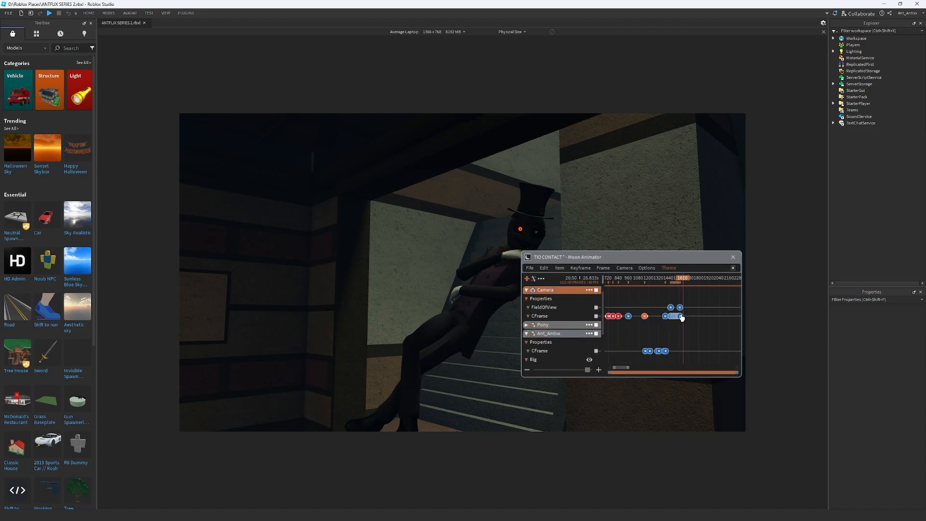
scroll(682, 317, up, 2)
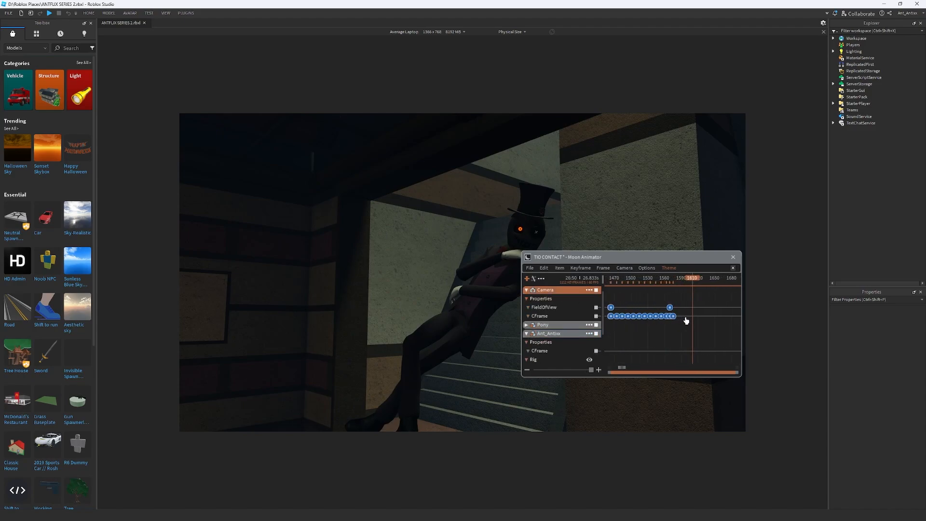
scroll(686, 320, up, 4)
mouse_move(667, 282)
mouse_down()
mouse_move(694, 280)
mouse_move(657, 281)
mouse_move(667, 284)
mouse_up()
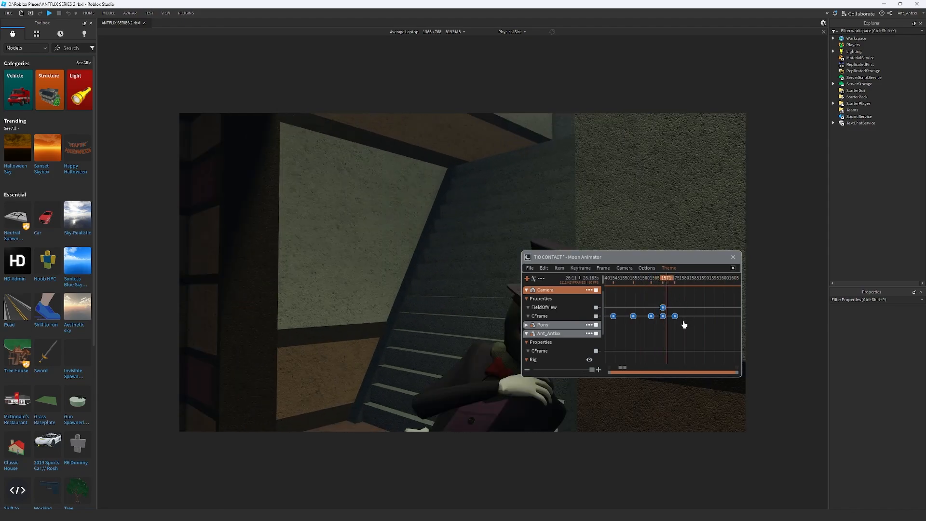
key(Delete)
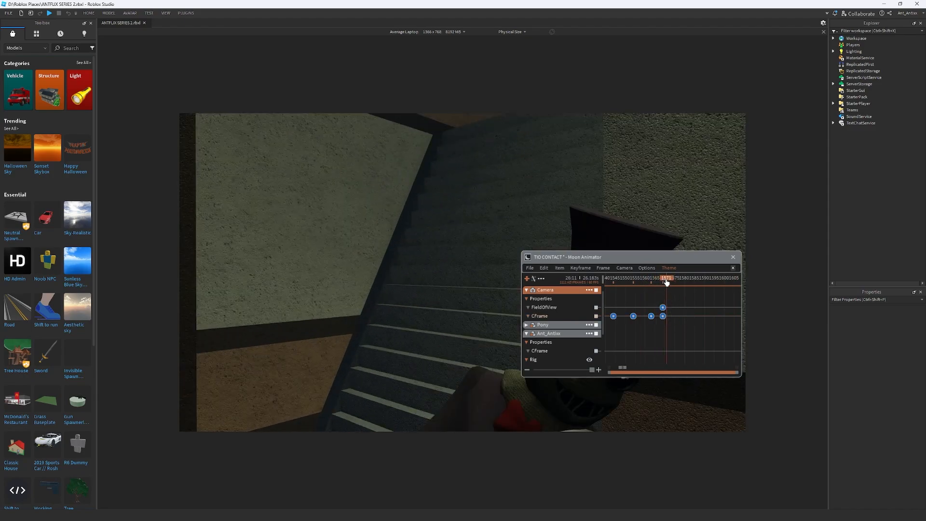
Reposition the camera to show the top-hatted character full-length by the stairs and keyframe its CFrame at frame 1594
drag(667, 282, 691, 295)
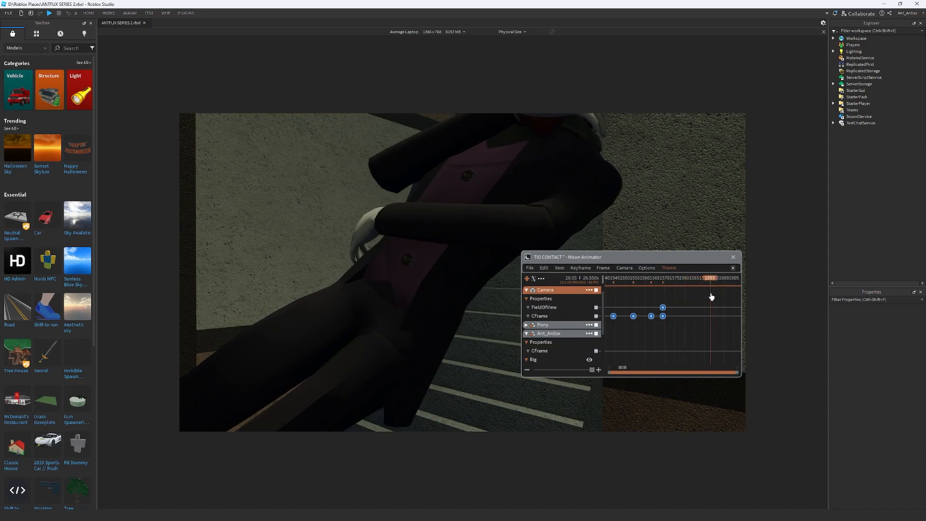
key(s)
right_drag(626, 225, 626, 226)
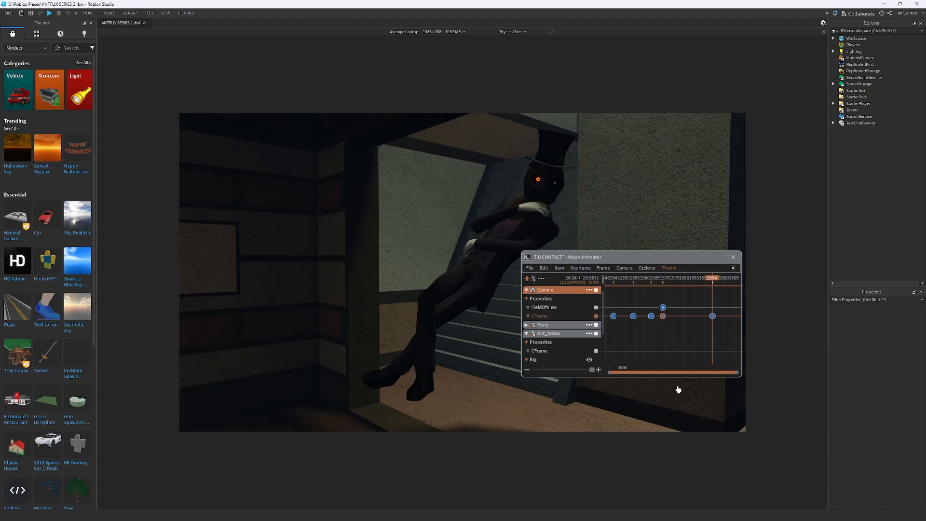
Apply the Back easing style to the camera's CFrame keyframe at frame 1569 and play the camera move
key(7)
click(695, 403)
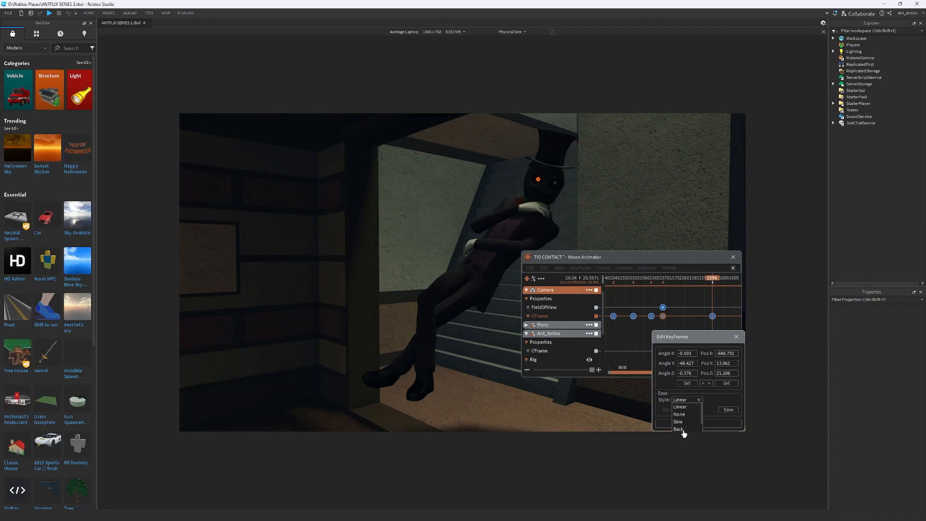
click(681, 429)
click(694, 409)
click(683, 431)
click(683, 424)
click(661, 280)
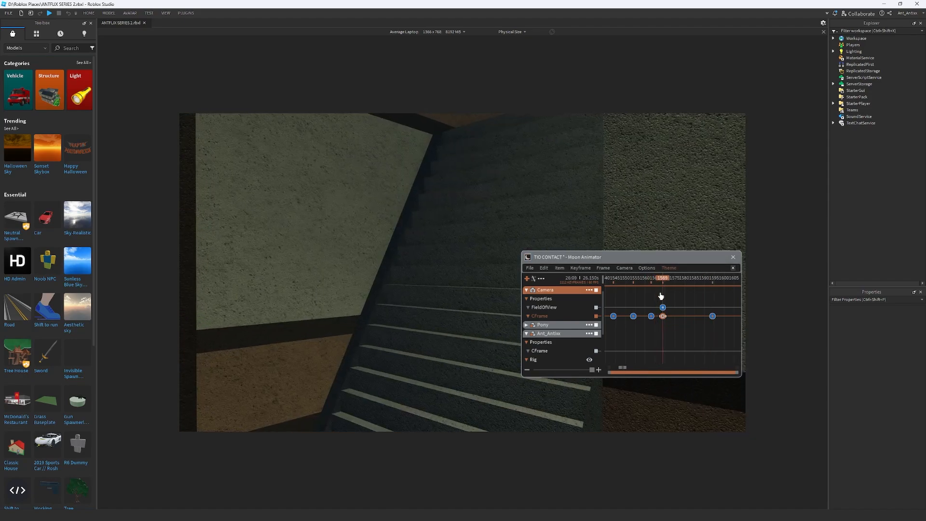
key(space)
key(space)
scroll(715, 311, up, 2)
scroll(702, 328, down, 6)
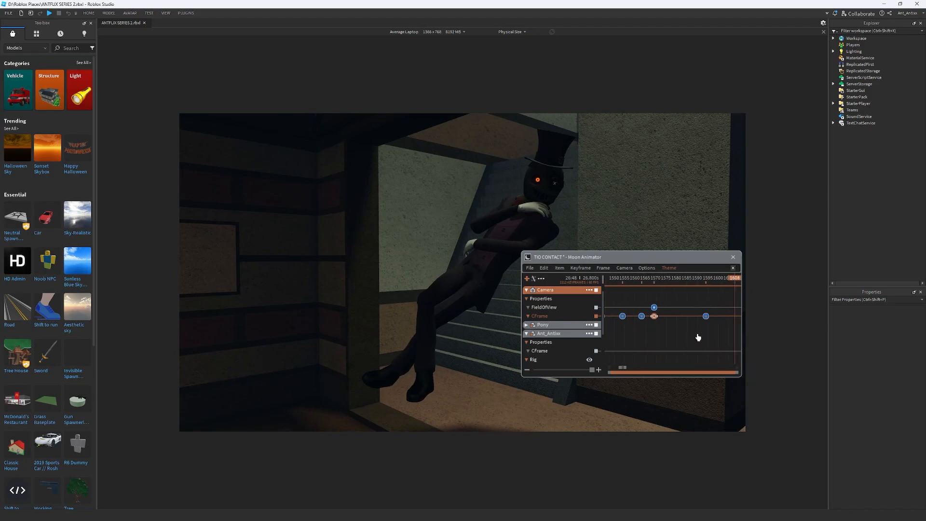
Try the camera's last CFrame keyframe at about frame 1625, playing the slower move twice
drag(703, 317, 727, 322)
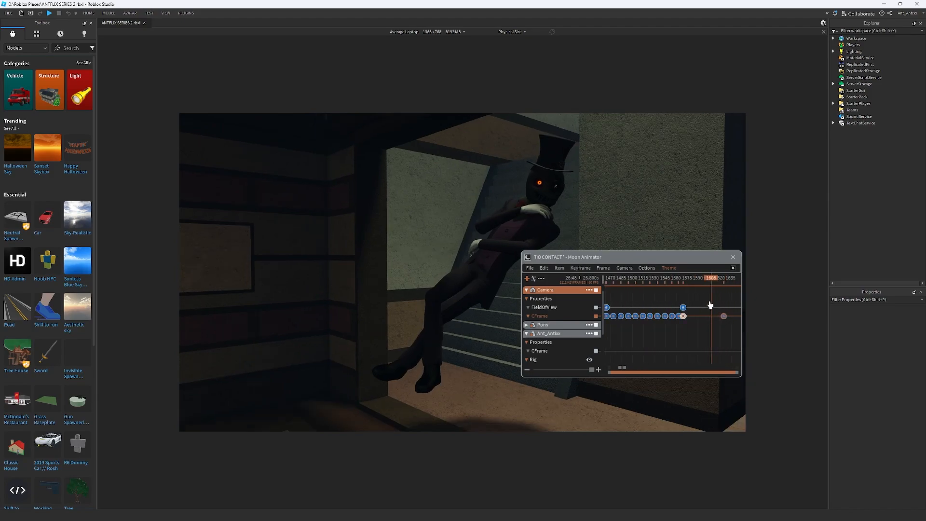
click(671, 278)
key(space)
key(space)
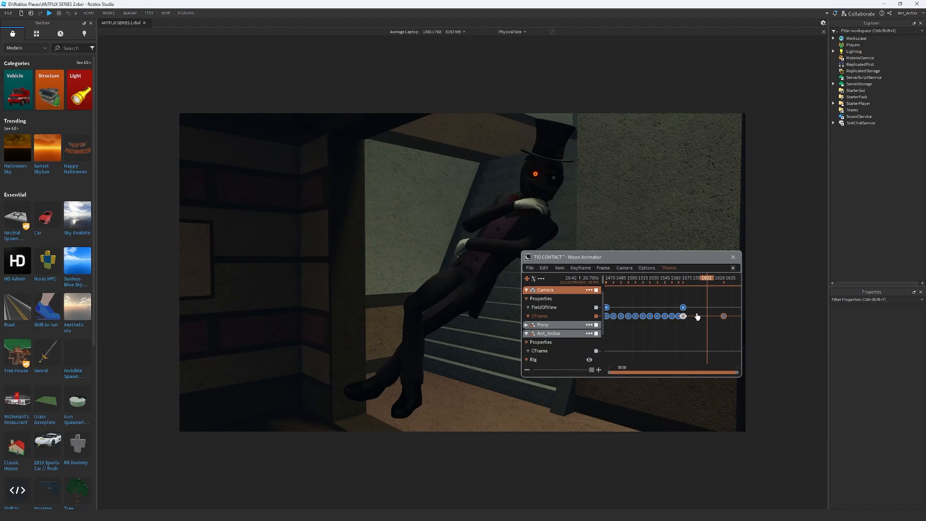
scroll(695, 316, up, 2)
drag(712, 281, 661, 285)
key(space)
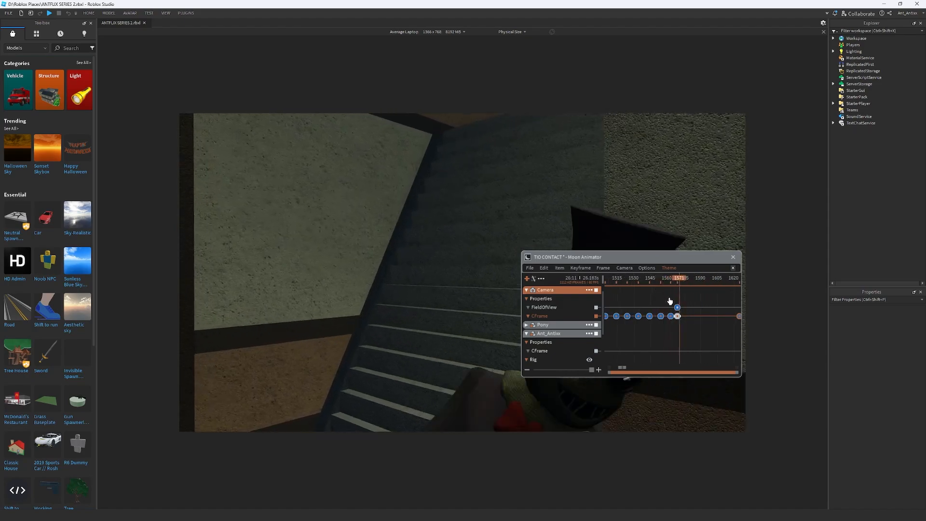
Move the camera's last CFrame keyframe to about frame 1605 and replay the camera move
key(space)
scroll(722, 331, up, 2)
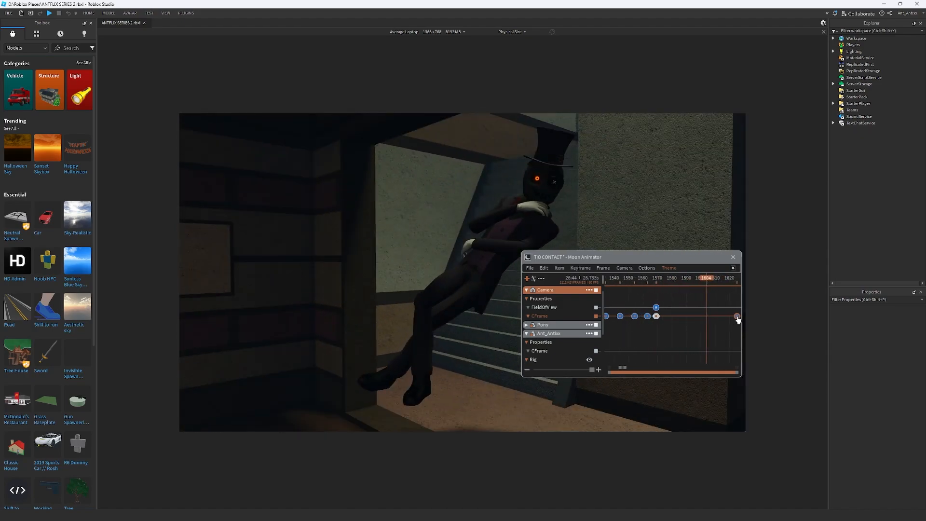
drag(736, 316, 703, 320)
click(650, 278)
key(space)
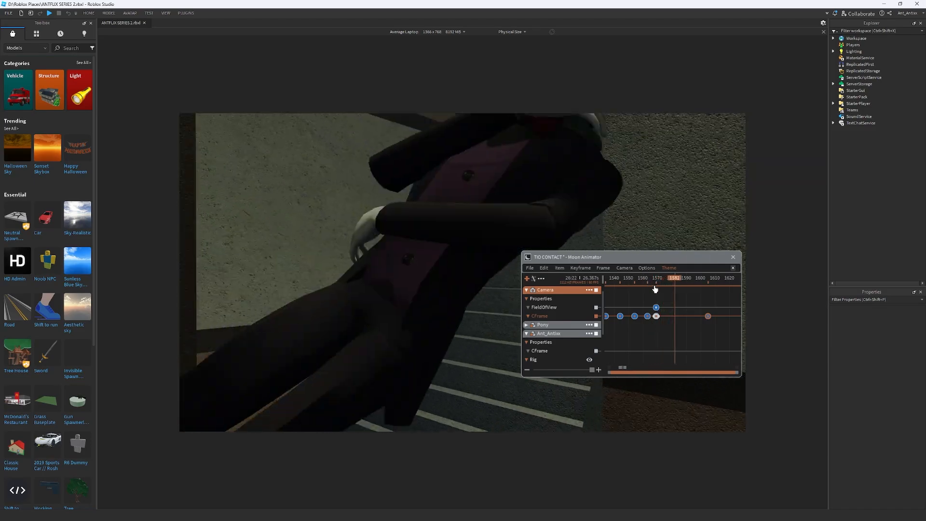
scroll(690, 309, down, 1)
scroll(691, 309, up, 2)
Pull the camera farther back from the top-hatted character and keyframe its CFrame at frame 1588
drag(649, 283, 683, 290)
key(s)
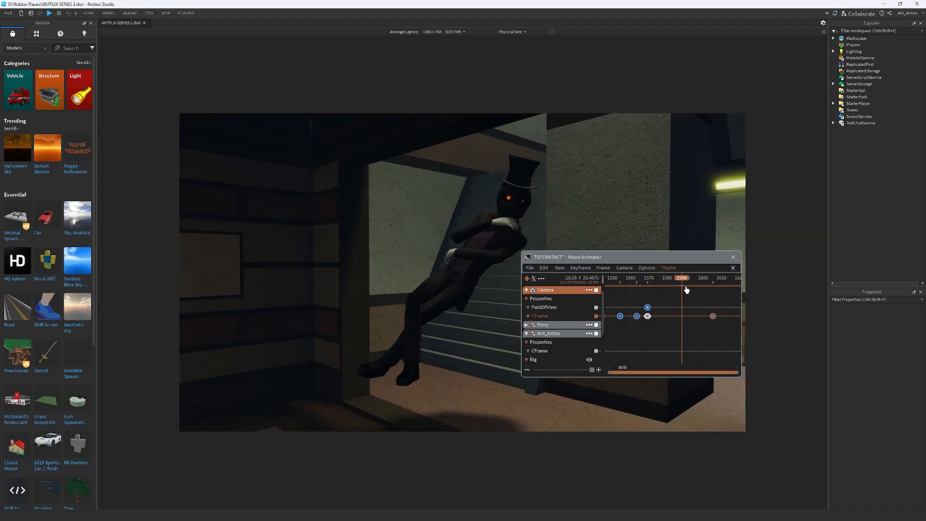
key(plus)
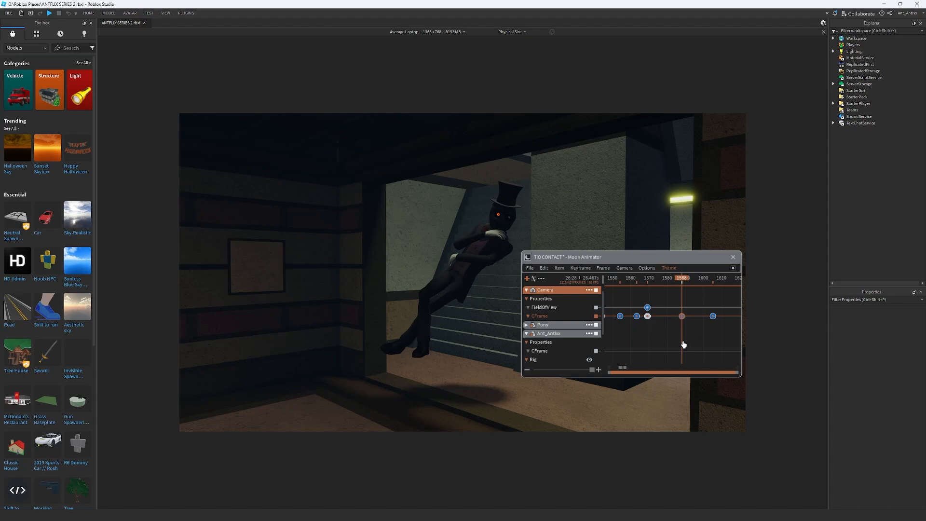
Apply the Back easing style to the camera's CFrame keyframe at frame 1588 and play the result
key(7)
click(692, 400)
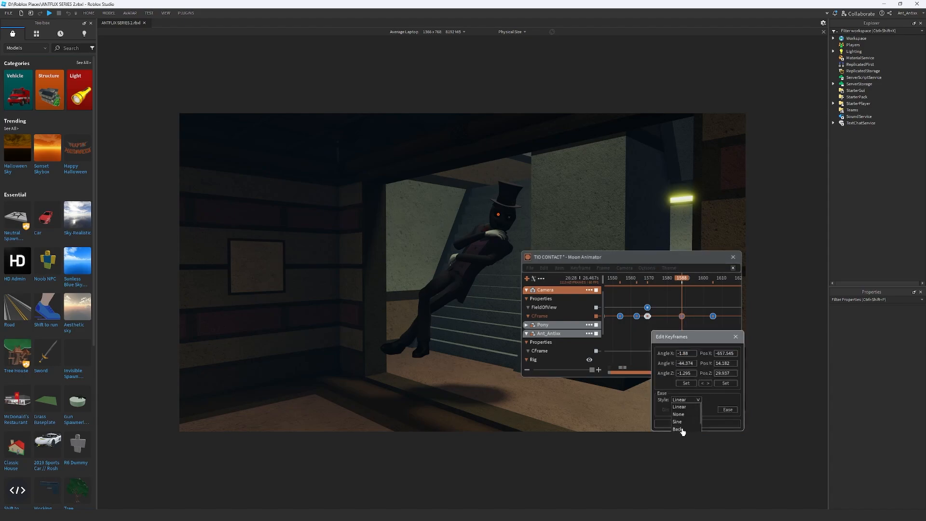
click(678, 429)
click(694, 424)
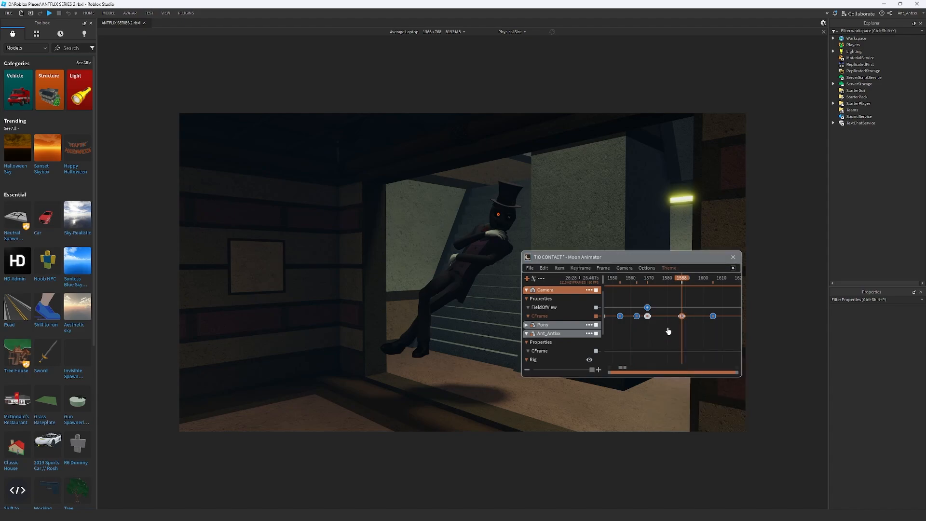
click(640, 283)
key(space)
key(space)
scroll(692, 318, down, 2)
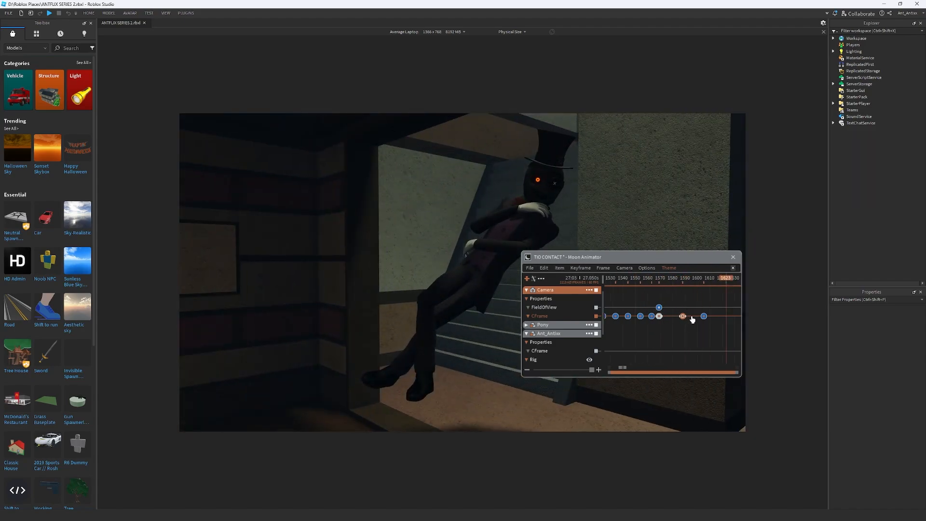
Shift the camera view slightly at frame 1633, tilt it around Z with Camera Rotation, and keyframe its CFrame
scroll(692, 319, down, 2)
click(723, 289)
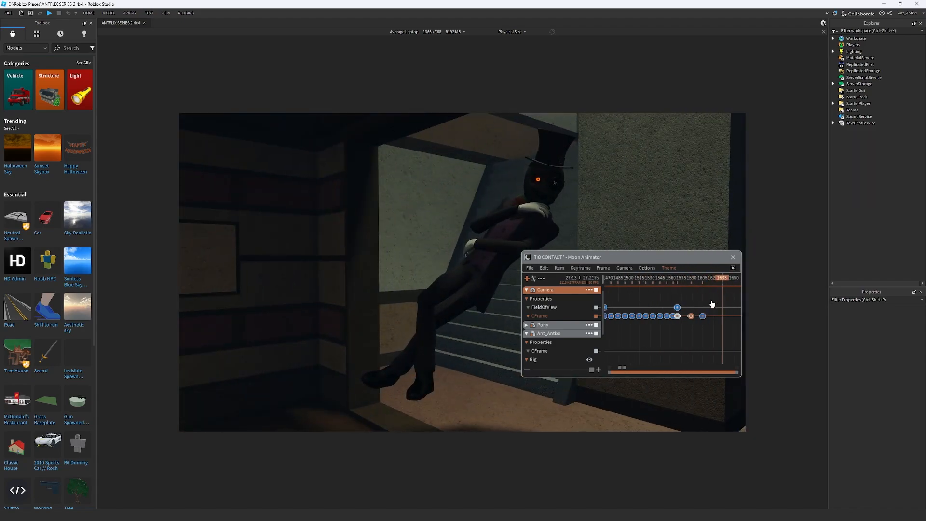
right_drag(676, 244, 677, 244)
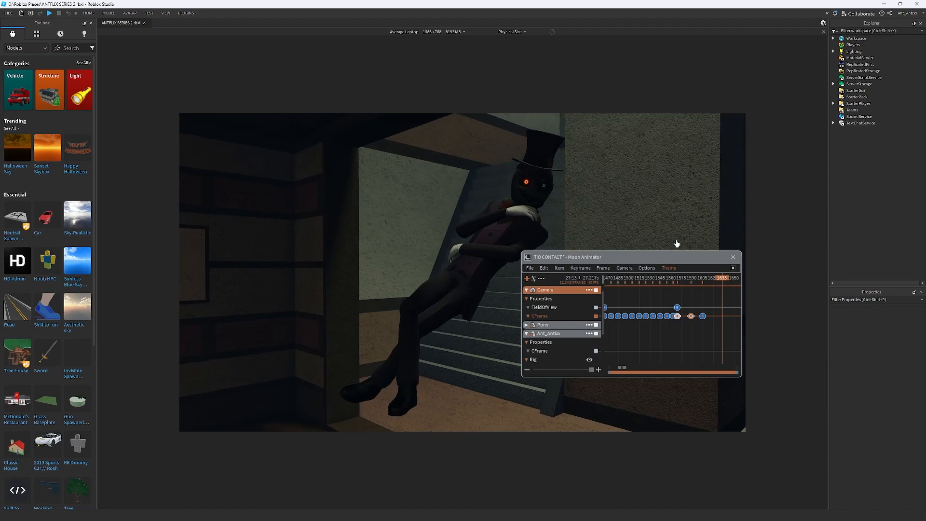
click(624, 268)
click(649, 309)
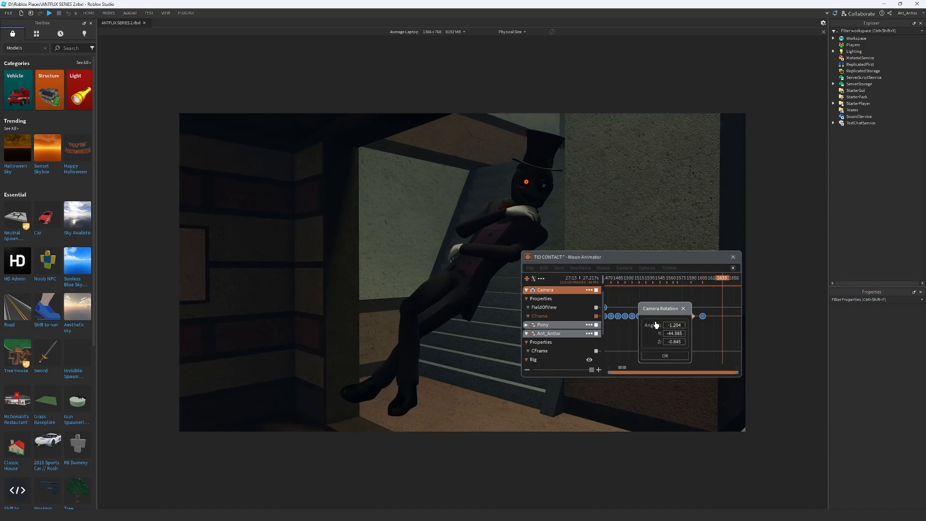
scroll(678, 342, up, 3)
scroll(677, 341, down, 8)
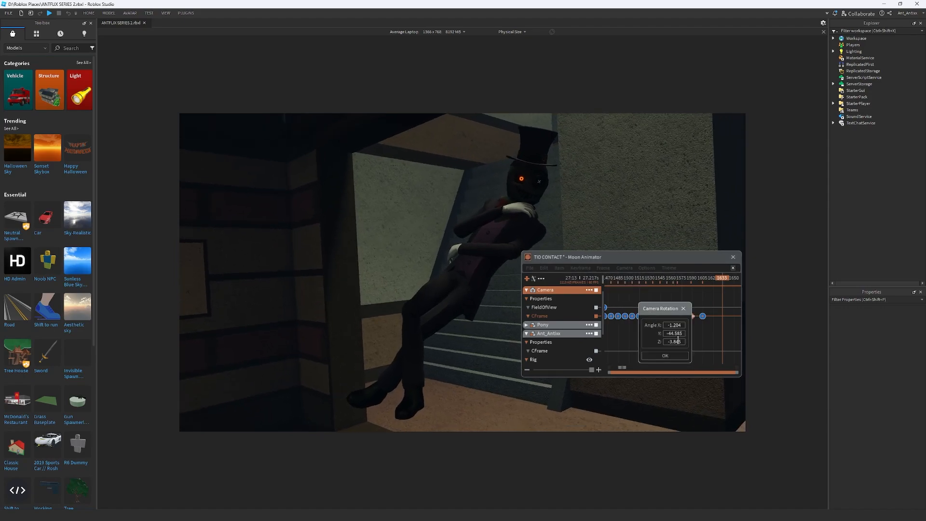
click(673, 356)
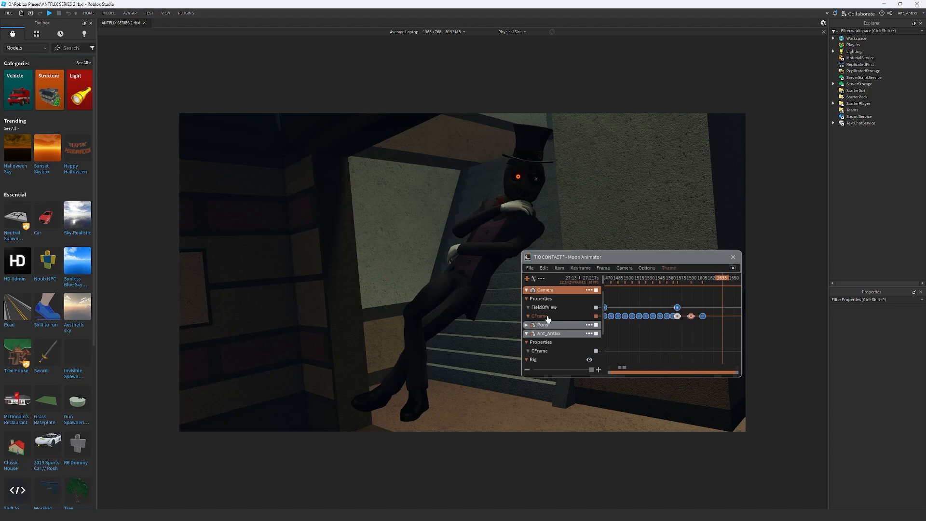
key(plus)
Play the camera movement from about frame 1556 through the tilted view at frame 1633
drag(693, 277, 667, 285)
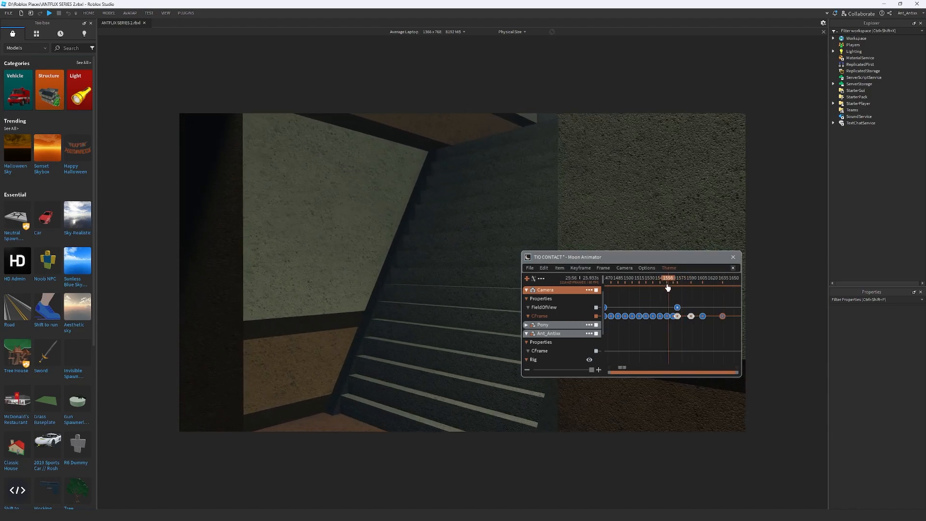
key(space)
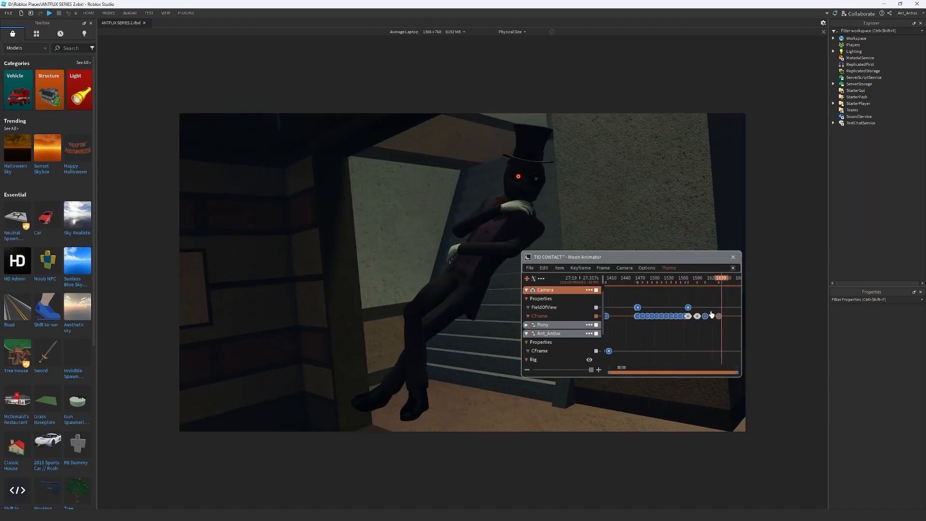
scroll(713, 327, down, 2)
Change the easing style of the camera's CFrame keyframe at about frame 1605 and play from frame 1590
drag(707, 314, 704, 307)
key(7)
click(695, 401)
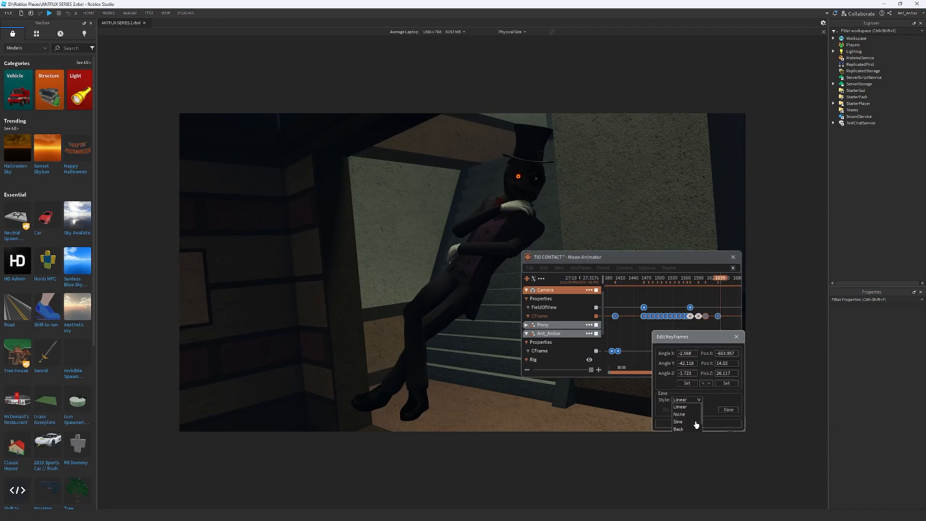
scroll(685, 422, down, 1)
click(681, 423)
click(700, 425)
click(699, 282)
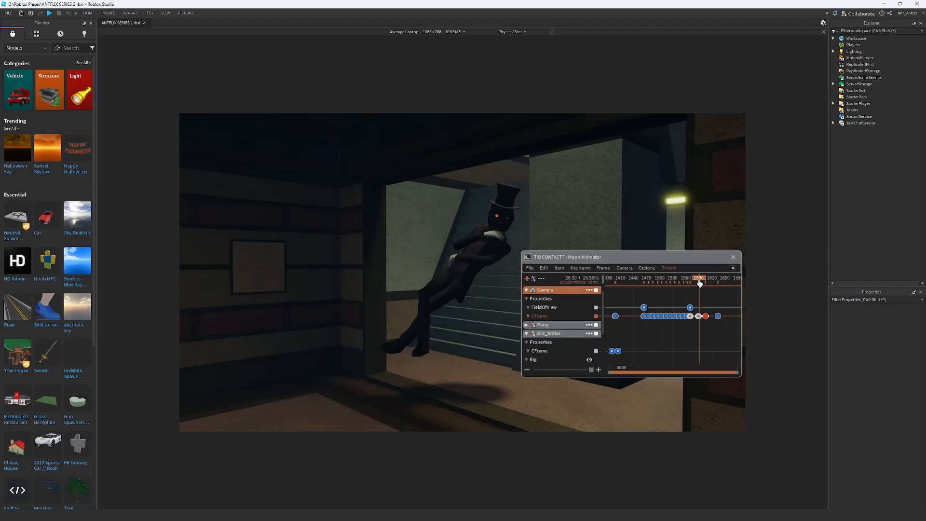
key(space)
Shift the camera at frame 1645, set its rotation Z angle to 6.155, and keyframe the CFrame
key(space)
scroll(704, 314, down, 3)
scroll(715, 321, up, 3)
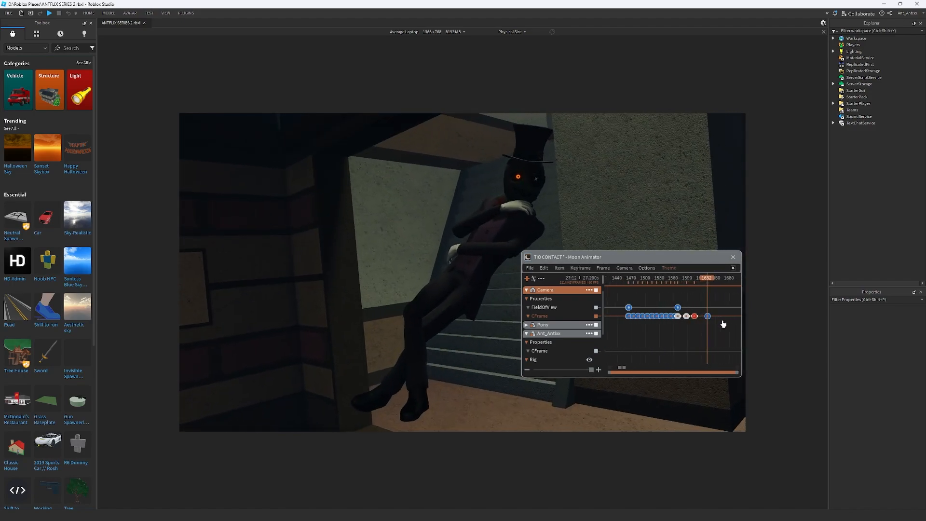
key(space)
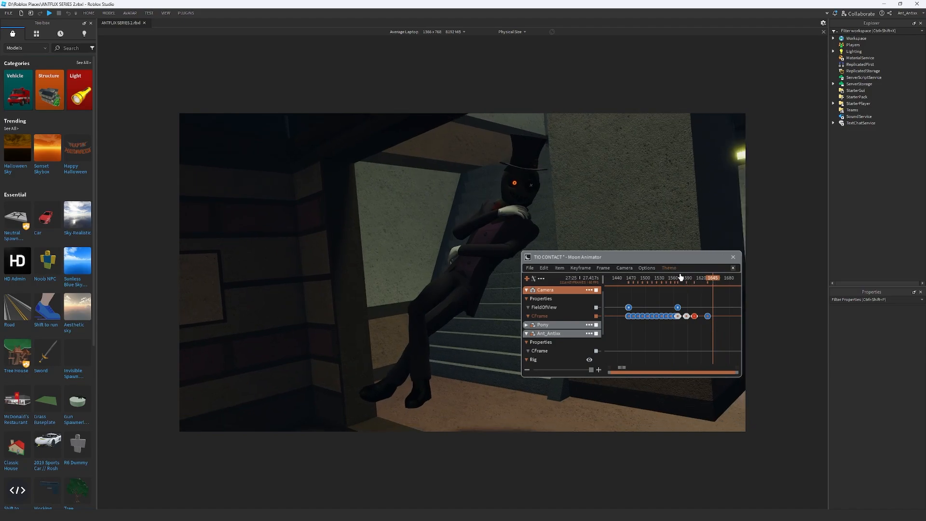
click(624, 268)
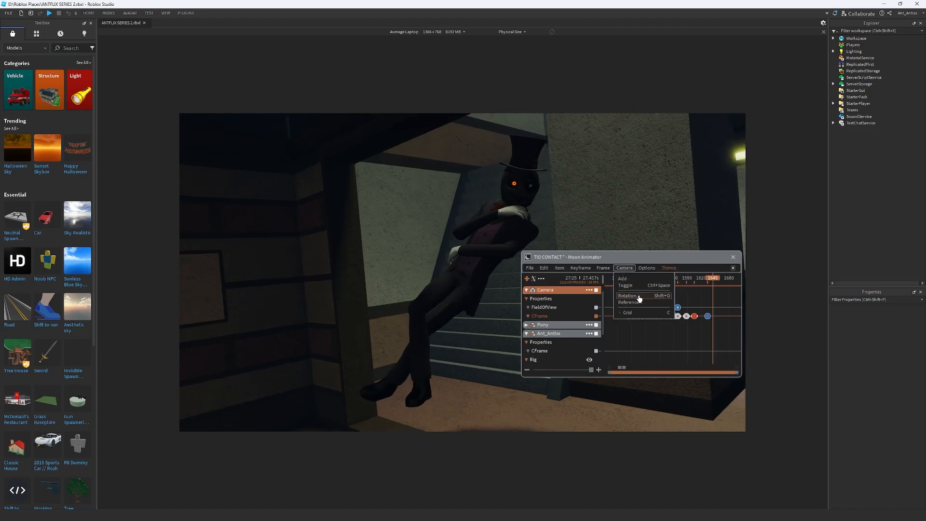
click(628, 296)
scroll(675, 339, up, 12)
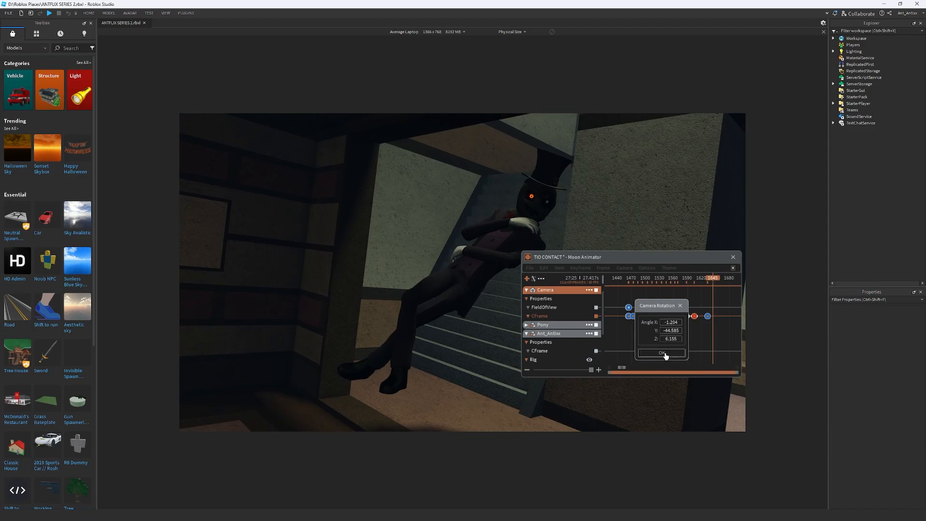
click(662, 353)
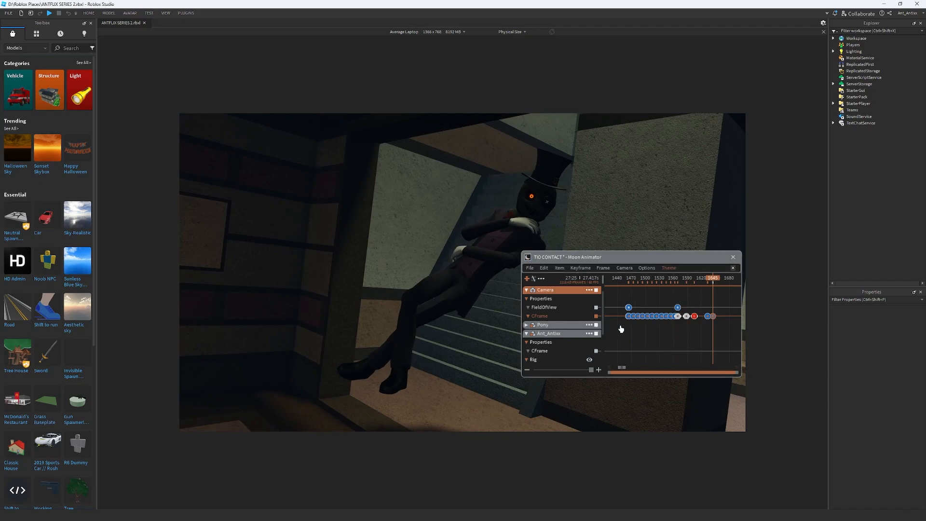
Keyframe the camera's FieldOfView at frames 1633 and 1645, and lower the value at frame 1645 for a closer view
scroll(719, 314, up, 5)
drag(676, 280, 643, 284)
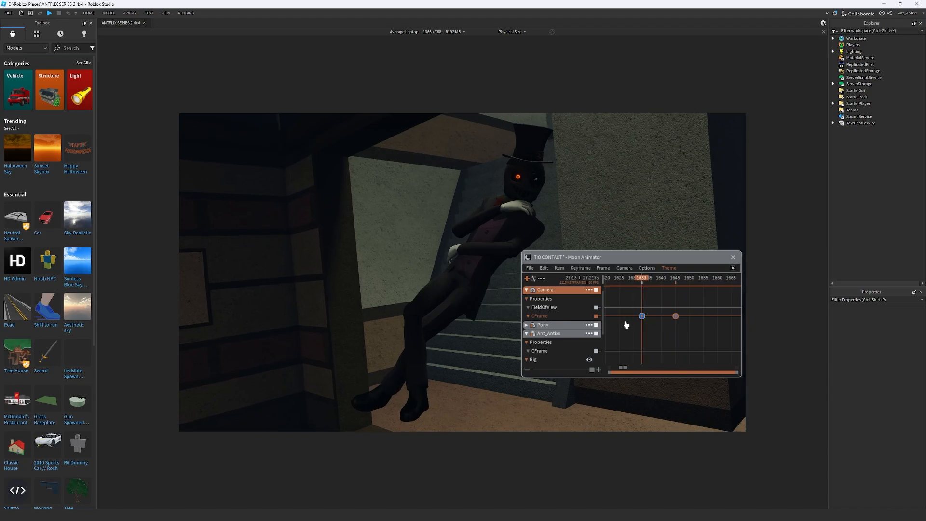
click(547, 308)
drag(666, 279, 677, 282)
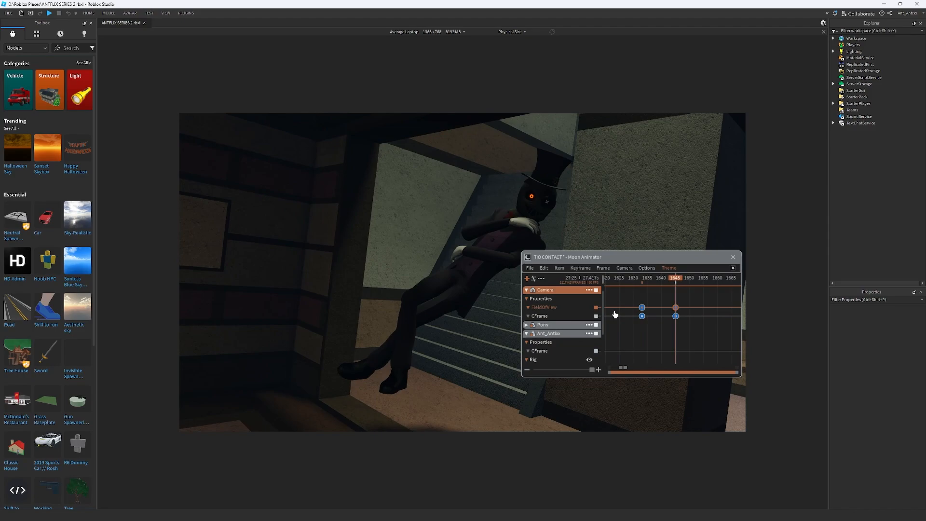
key(7)
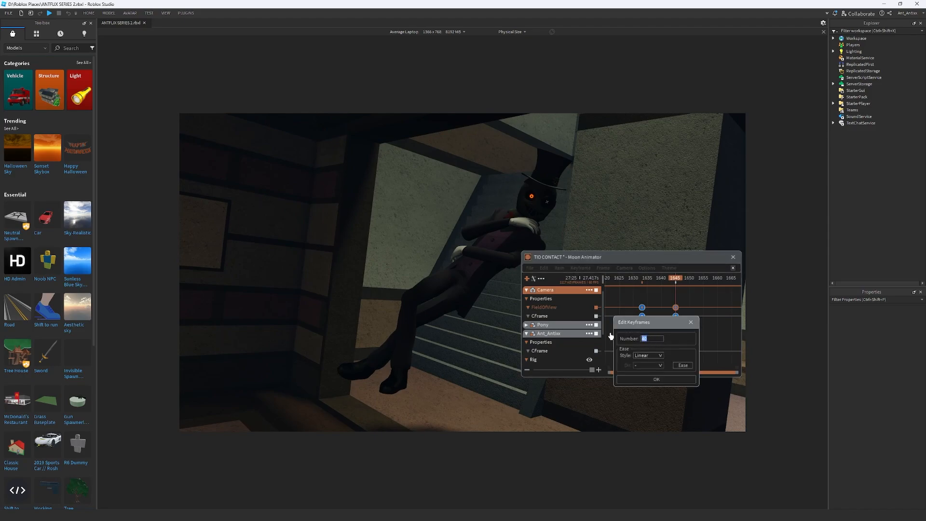
text(3)
key(Return)
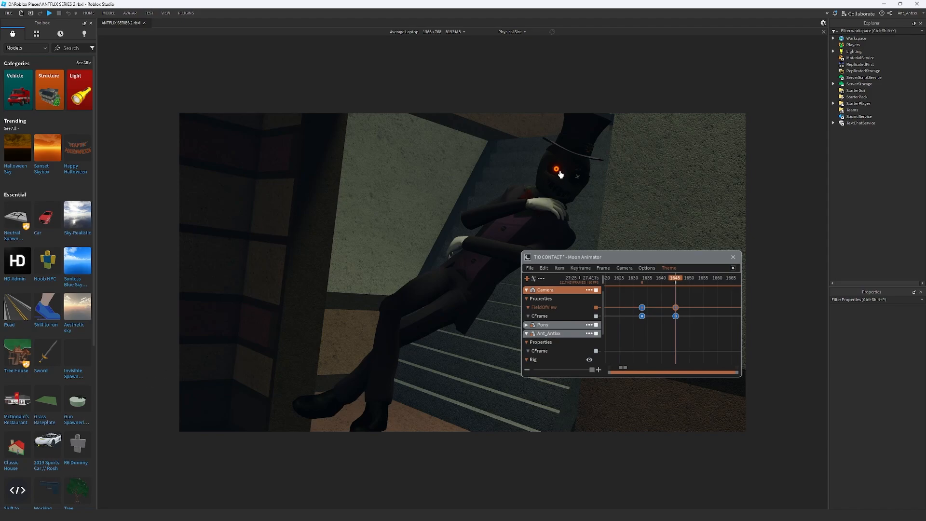
Reframe the camera on the top-hatted character at frame 1645 and set its rotation Y to -43.818 and Z to -3.05
click(554, 318)
right_drag(591, 230, 592, 229)
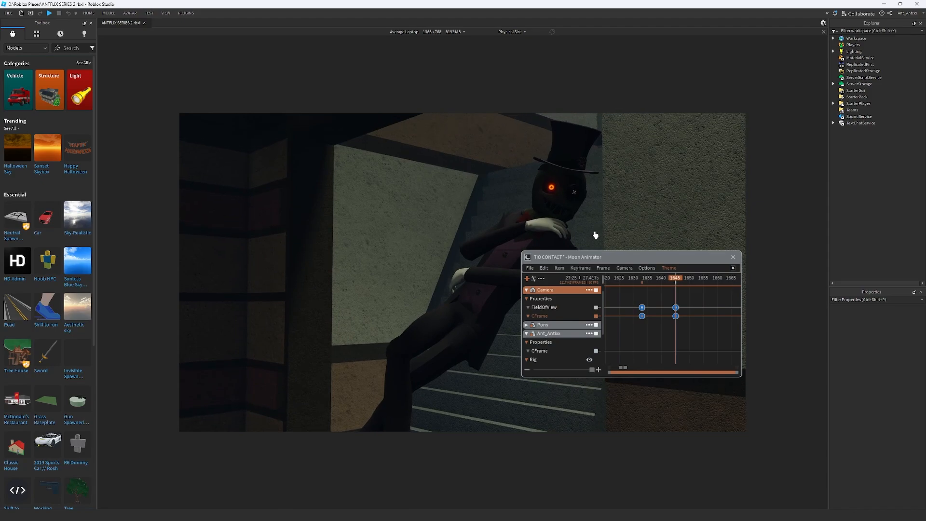
click(624, 267)
click(642, 296)
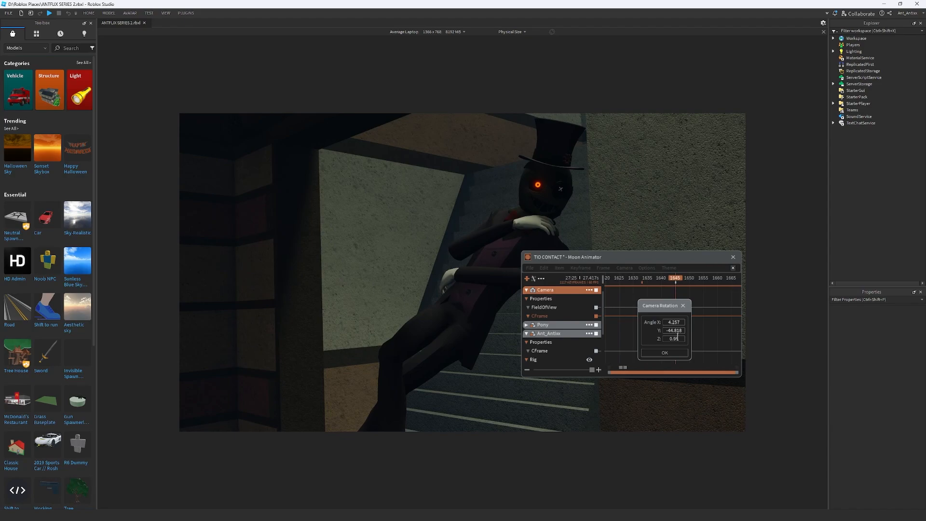
scroll(677, 331, up, 1)
scroll(675, 339, down, 4)
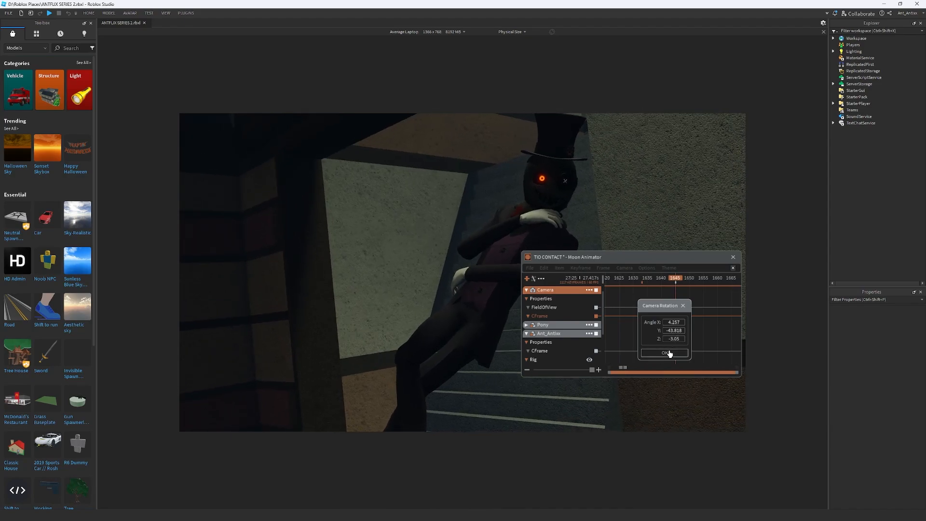
click(666, 352)
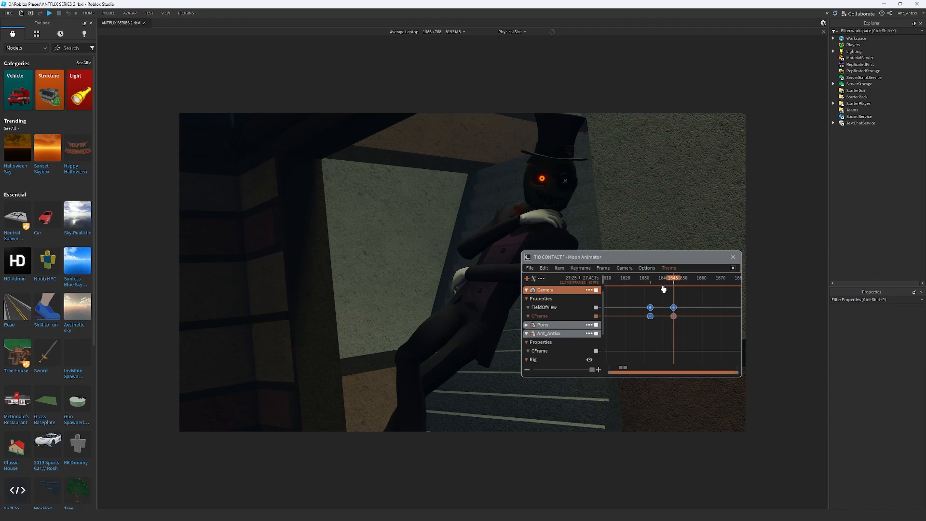
Preview the camera move leading up to frame 1645 and return to that frame
click(641, 280)
key(space)
drag(651, 279, 722, 289)
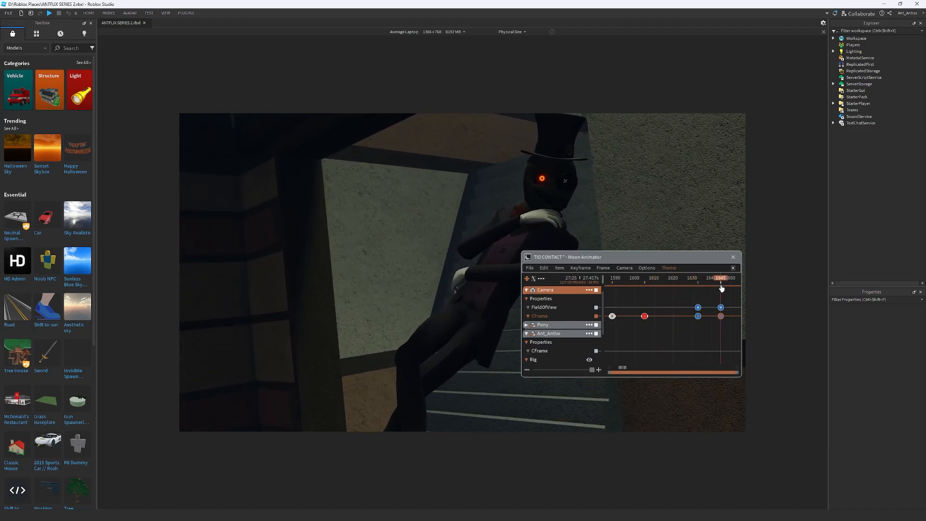
Tilt the camera strongly around Z with Camera Rotation at frame 1645, lower the view slightly, and keep it in the CFrame keyframe
click(628, 268)
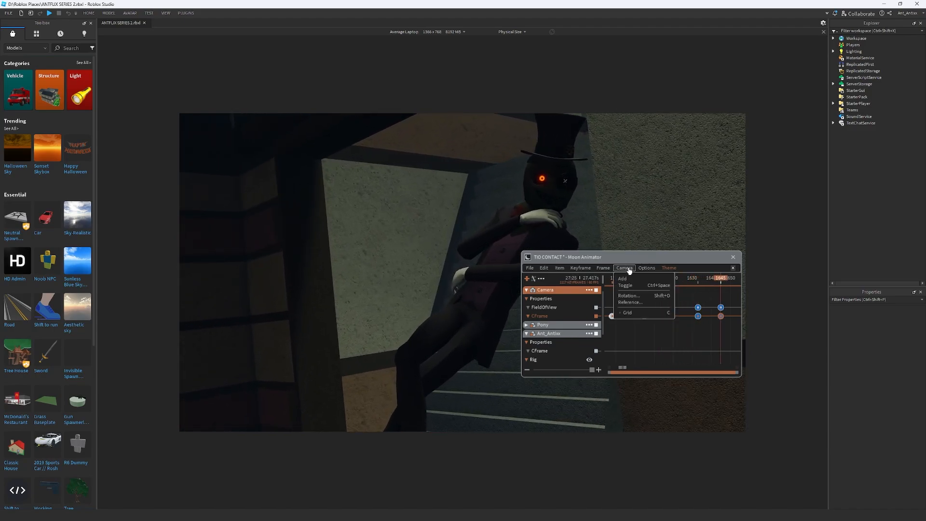
click(635, 296)
scroll(670, 339, down, 4)
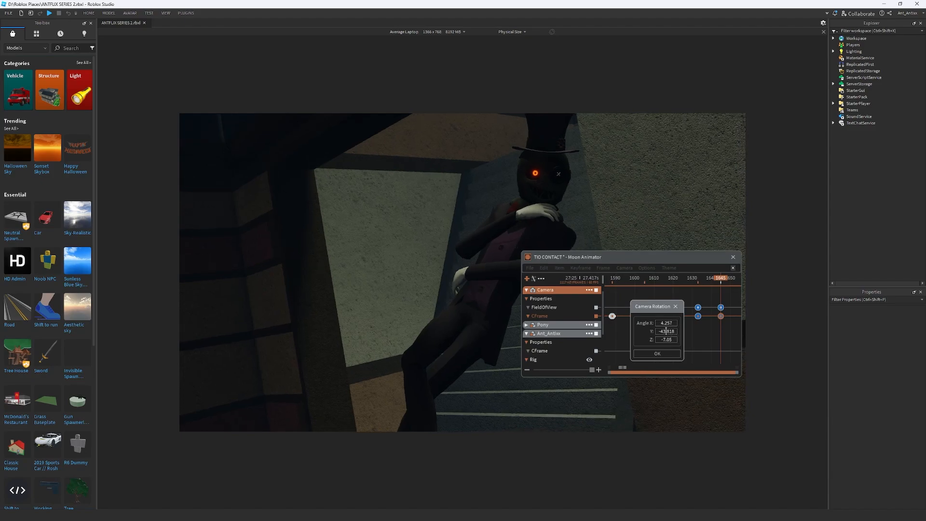
scroll(665, 340, up, 20)
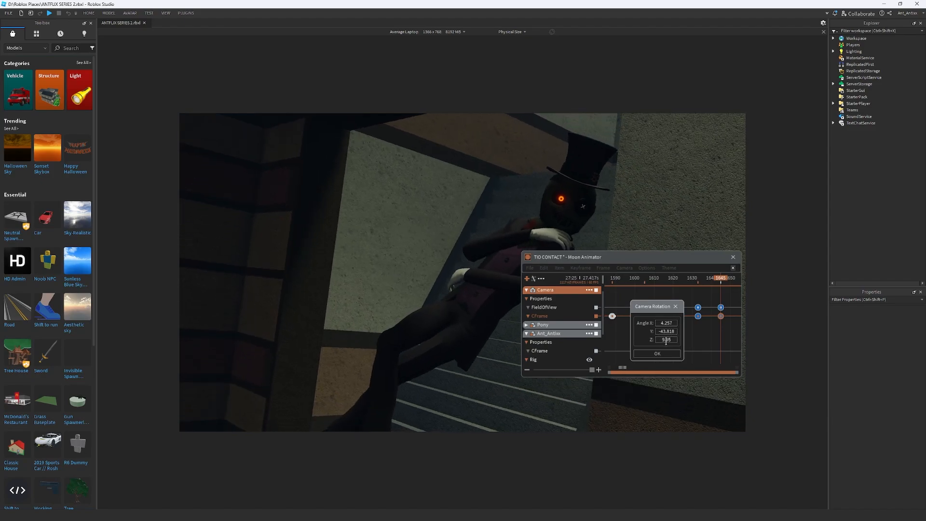
scroll(666, 340, up, 3)
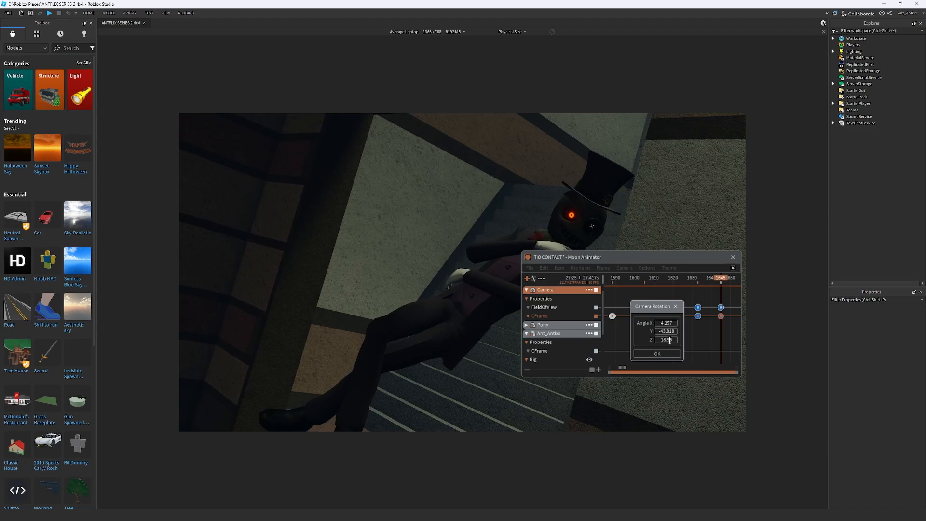
click(655, 354)
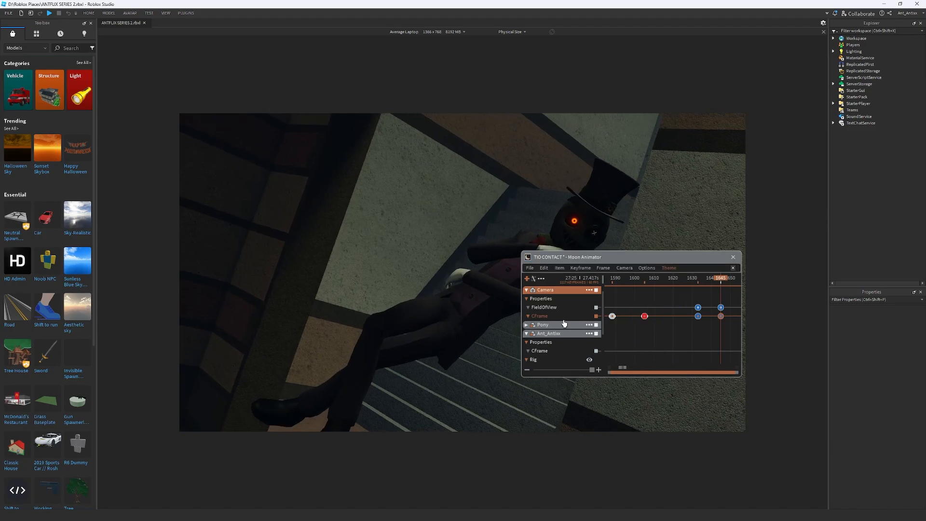
key(q)
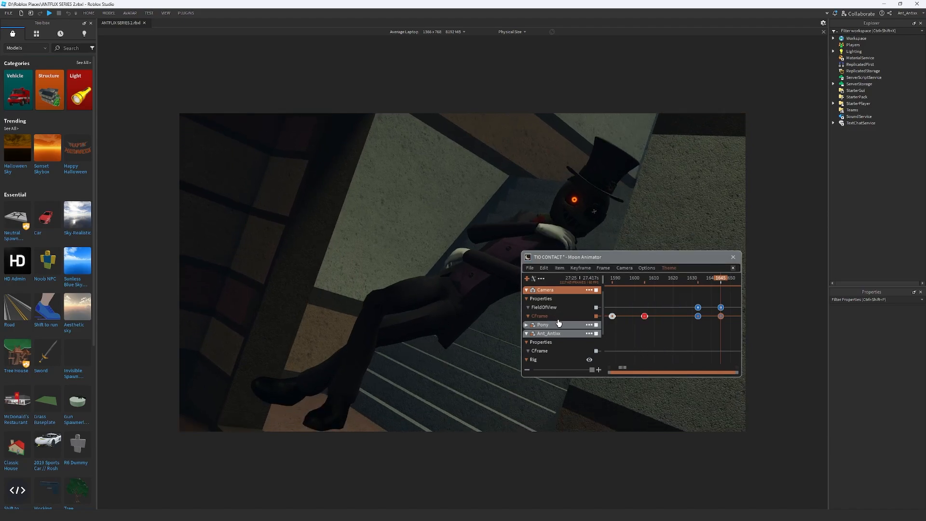
Play the camera move from before frame 1590 past the tilted keyframe at frame 1645
scroll(616, 321, down, 2)
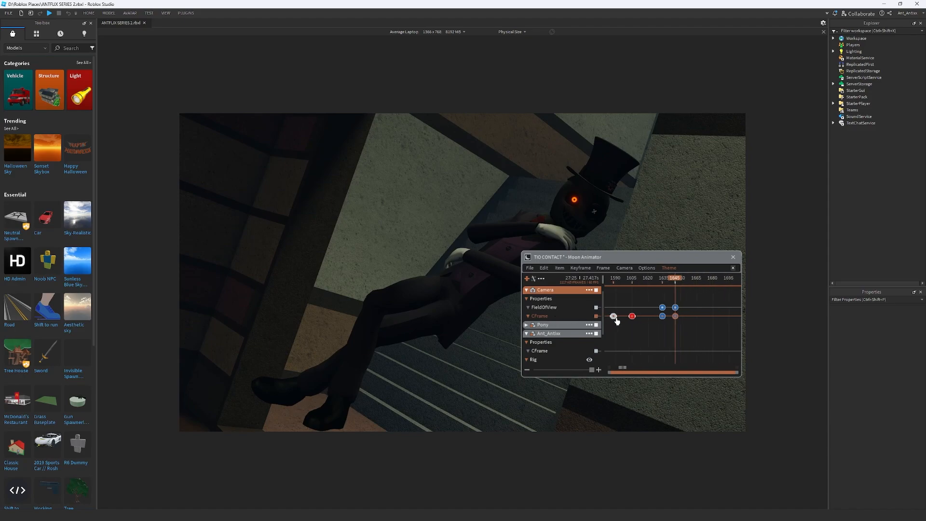
drag(631, 284, 604, 282)
key(space)
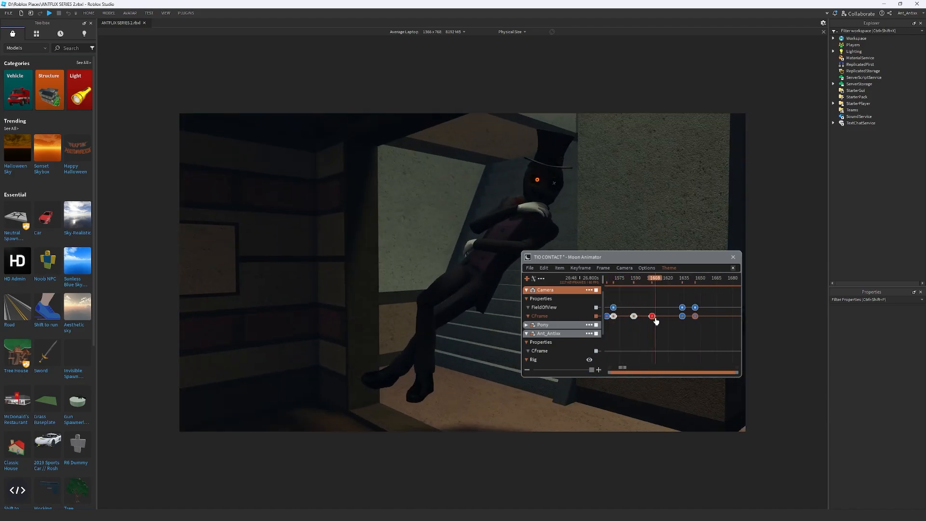
scroll(705, 318, up, 3)
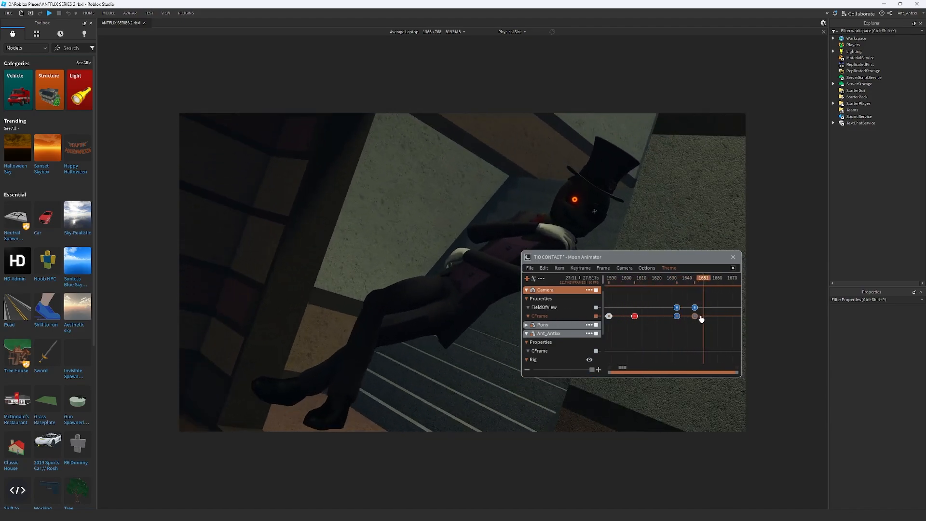
Pull the camera back and down at frame 1645, update its CFrame keyframe, and play the move from frame 1566
drag(706, 280, 689, 283)
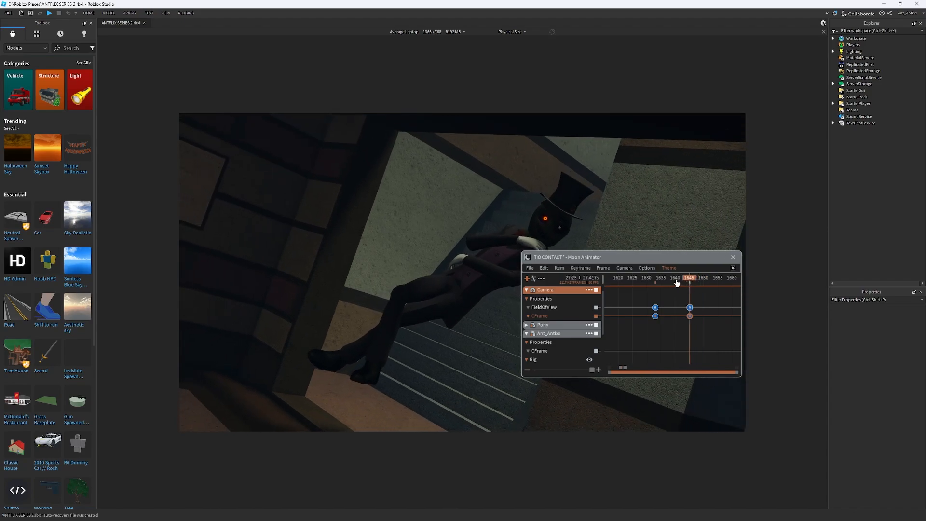
key(q)
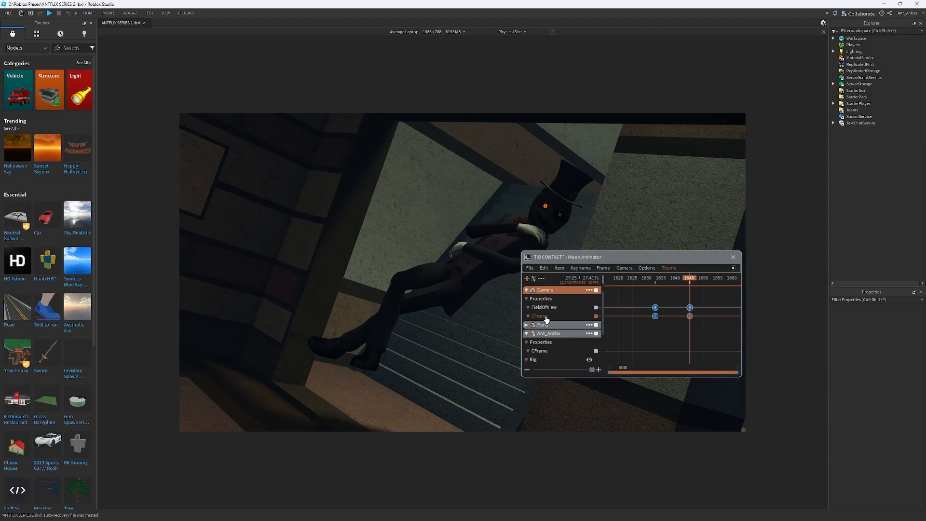
scroll(662, 304, down, 5)
drag(639, 282, 619, 284)
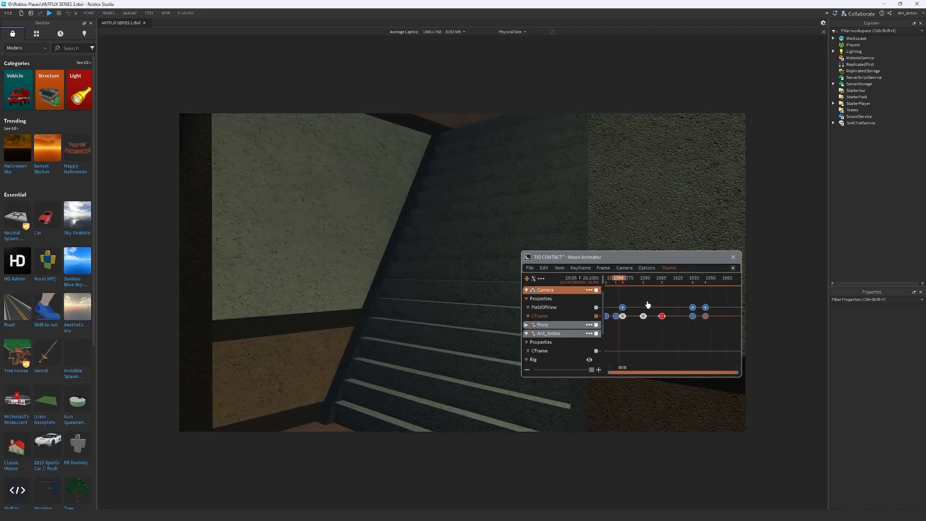
key(space)
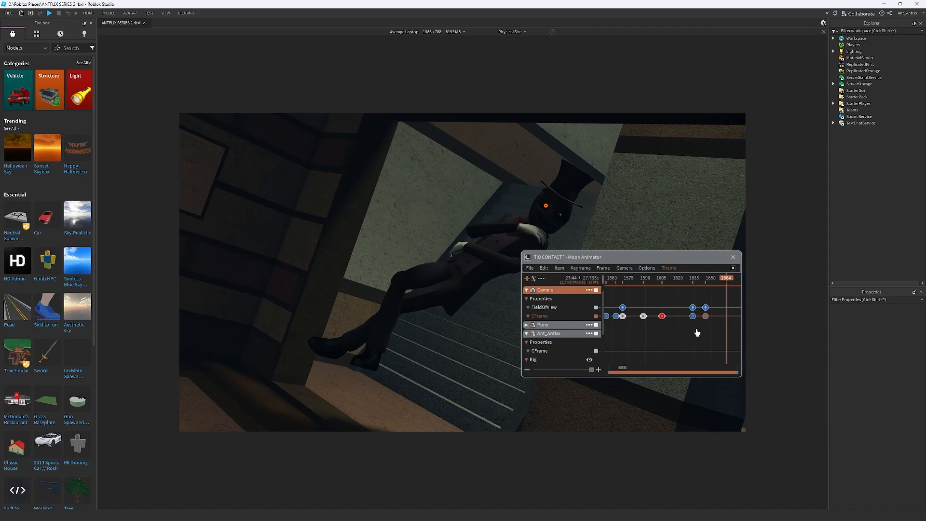
Apply Sine easing to the camera's FieldOfView and CFrame keyframes at frame 1633, and move the frame 1645 keyframes to about frame 1655
scroll(702, 327, up, 3)
drag(689, 324, 674, 301)
key(7)
click(706, 386)
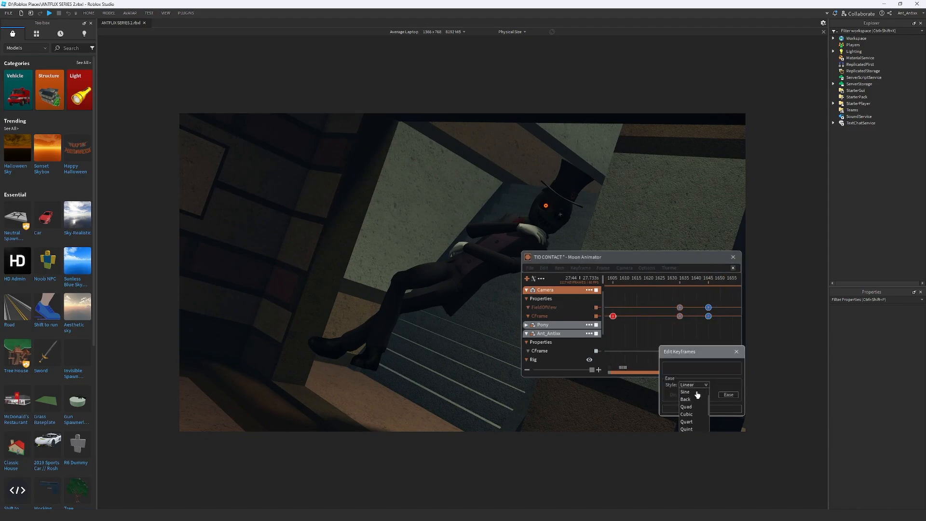
click(686, 391)
click(702, 394)
click(700, 405)
click(697, 409)
drag(725, 346, 733, 311)
Replay the eased camera tilt several times from around frame 1630 to past its last keyframes to check the timing
click(665, 283)
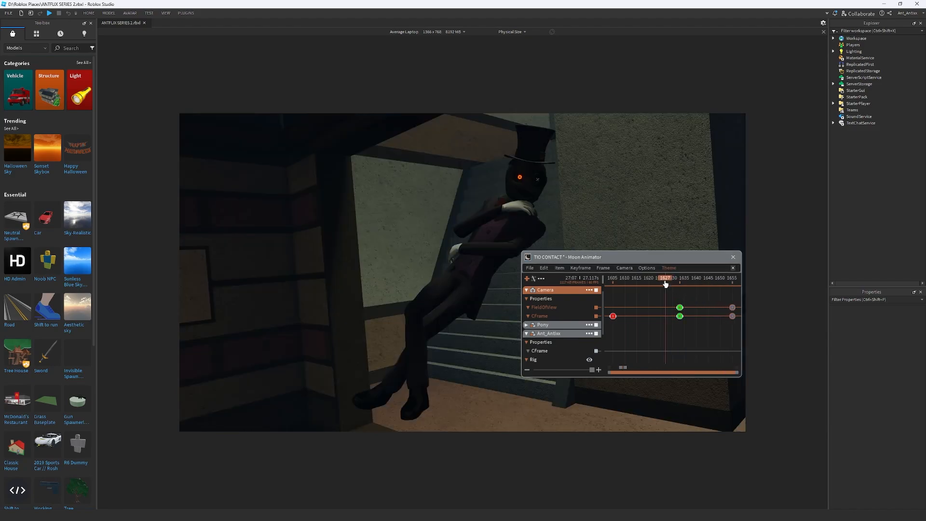
key(space)
key(space)
scroll(709, 322, down, 6)
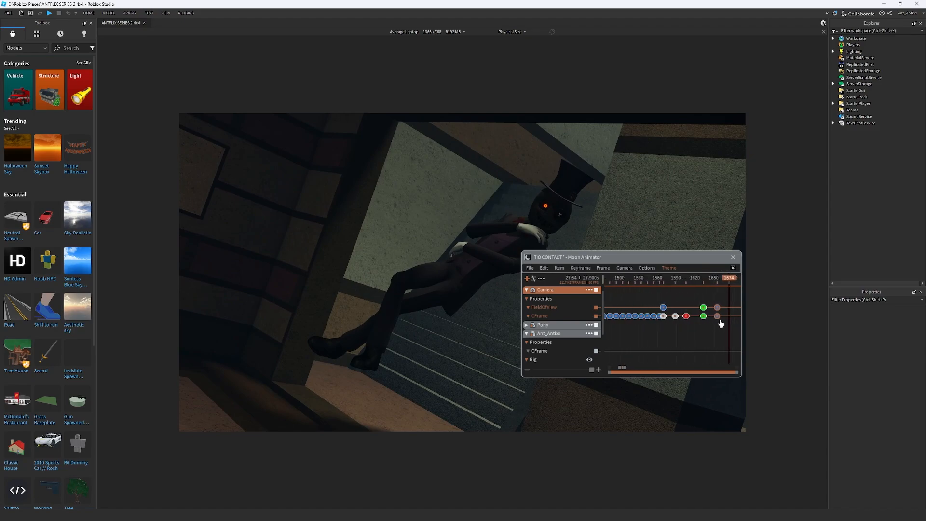
scroll(713, 321, up, 3)
drag(706, 282, 666, 283)
key(space)
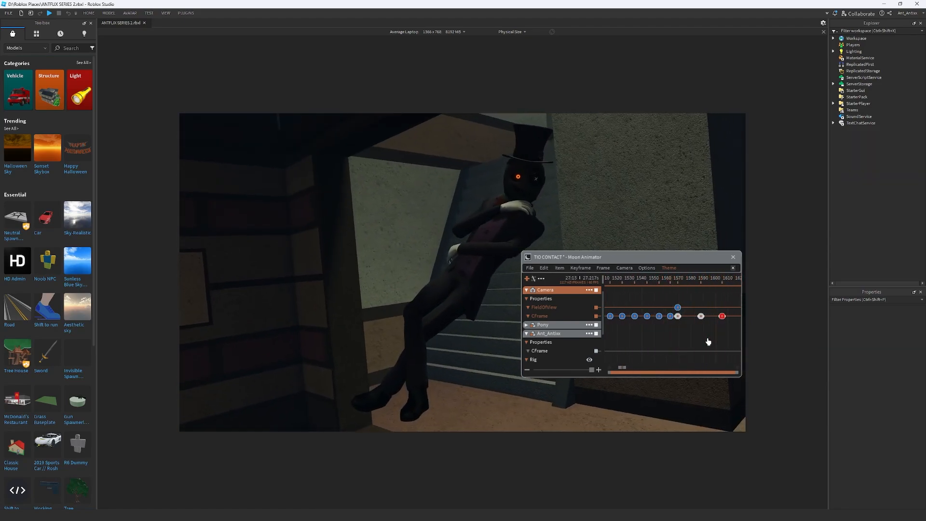
scroll(708, 338, down, 3)
scroll(723, 336, down, 5)
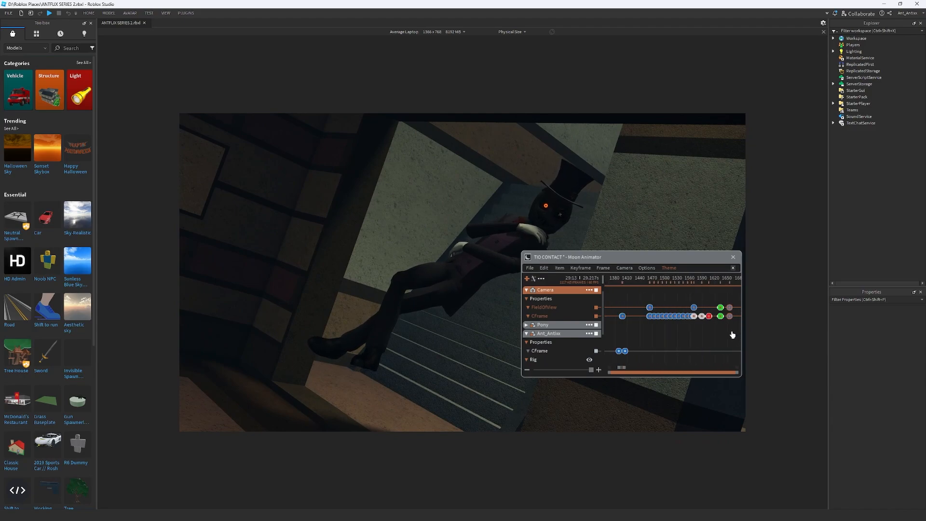
drag(714, 267, 677, 292)
scroll(688, 317, up, 5)
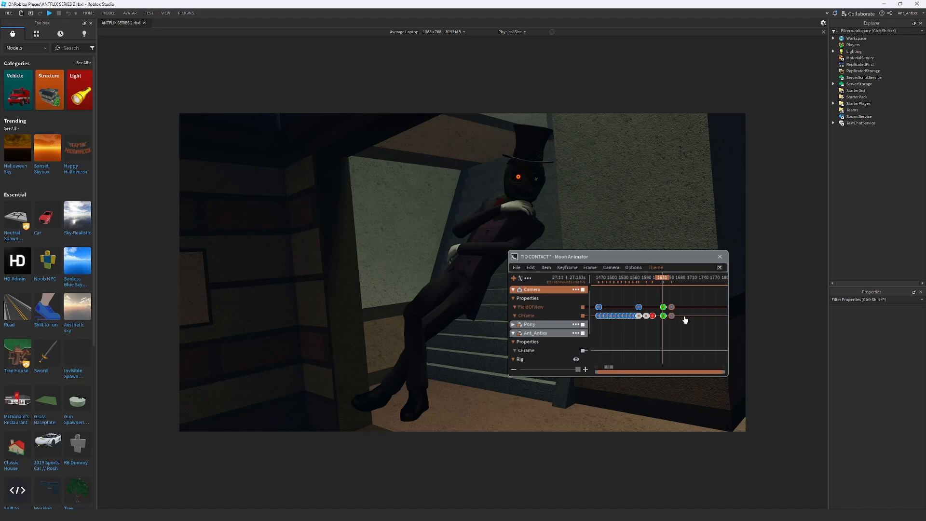
scroll(685, 320, up, 3)
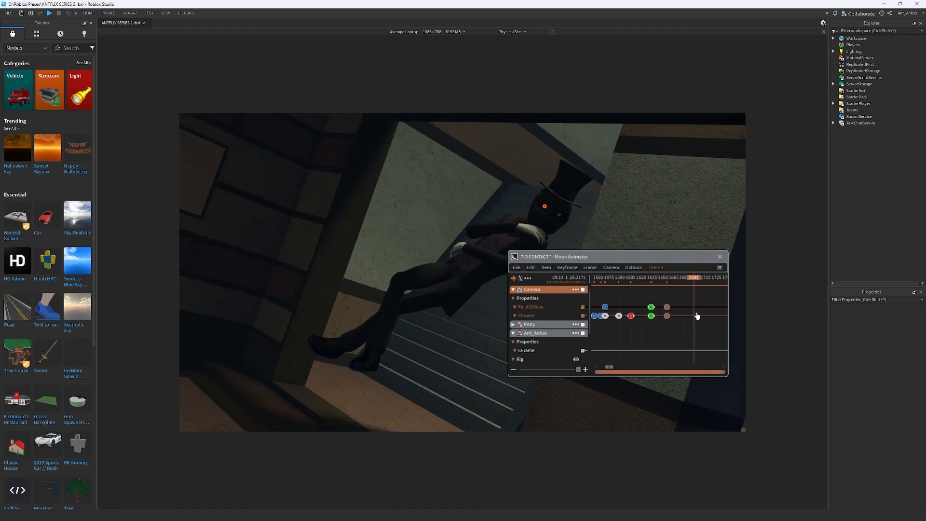
Keyframe the camera's CFrame and FieldOfView at frame 1713, lowering the FieldOfView value to move in on the character
drag(696, 313, 711, 316)
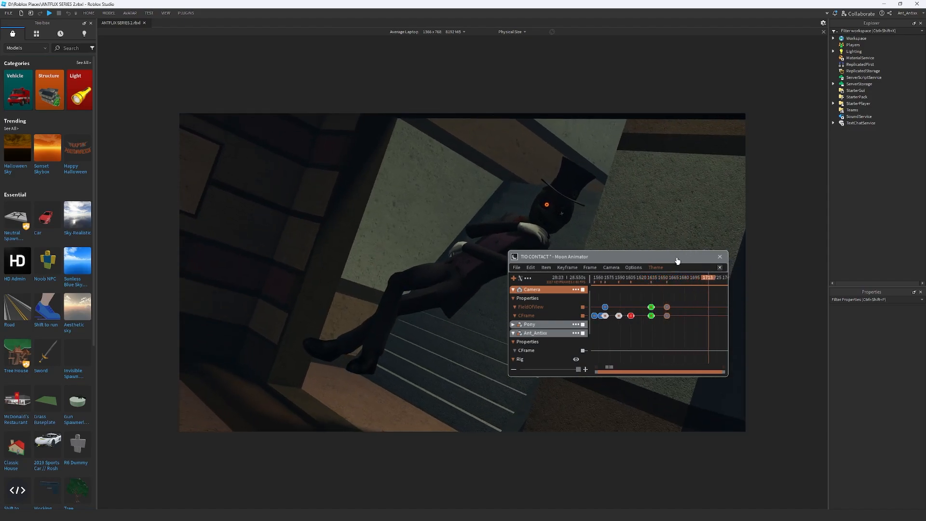
click(536, 316)
key(7)
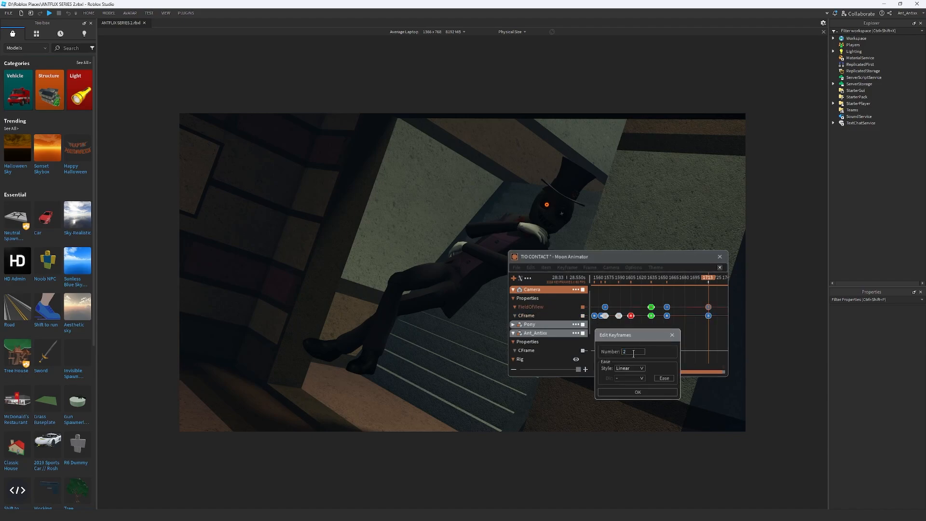
text(2)
key(Return)
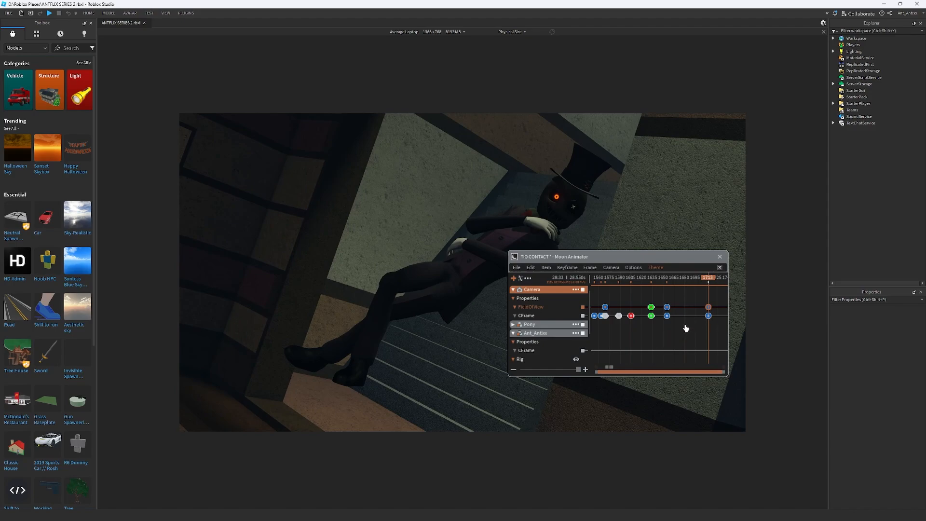
Reduce the camera's Z rotation angle at frame 1713 to about 15.95 to tilt the shot less
click(611, 267)
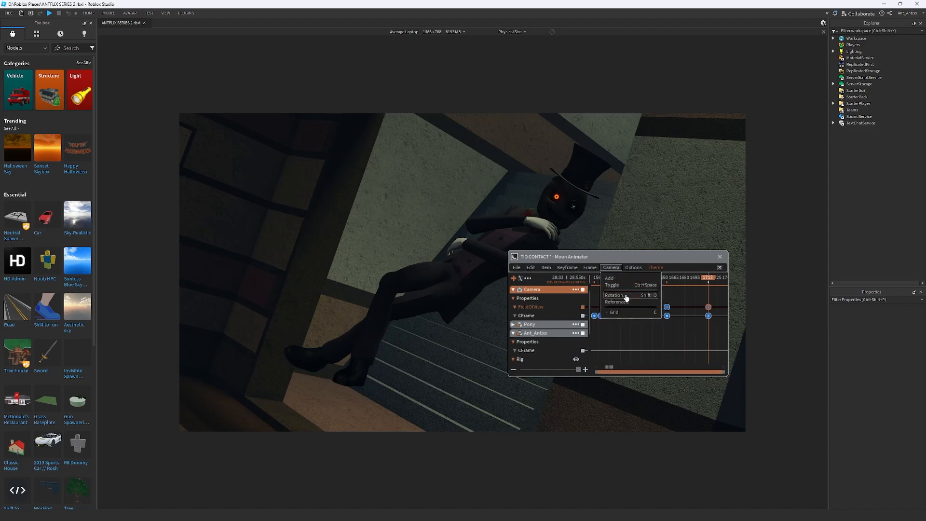
click(627, 296)
scroll(653, 339, up, 2)
scroll(656, 337, down, 3)
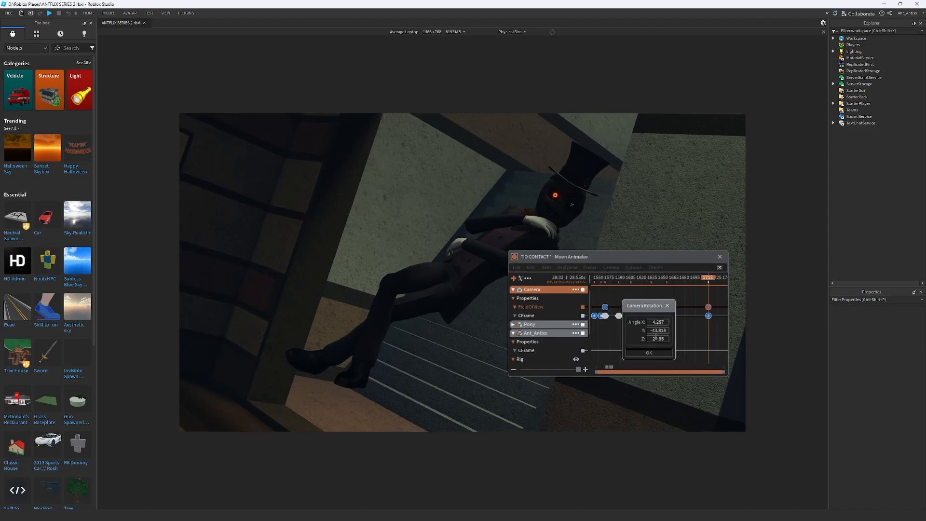
scroll(665, 339, down, 5)
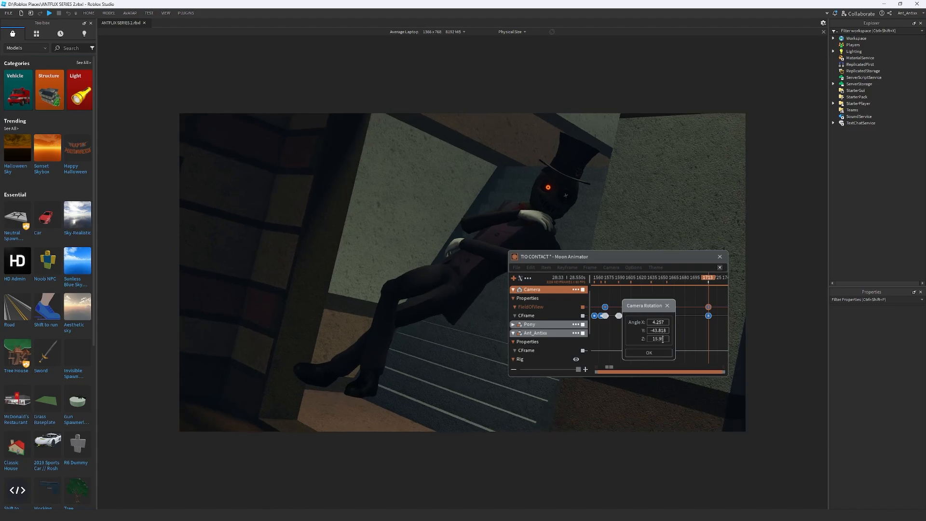
click(656, 358)
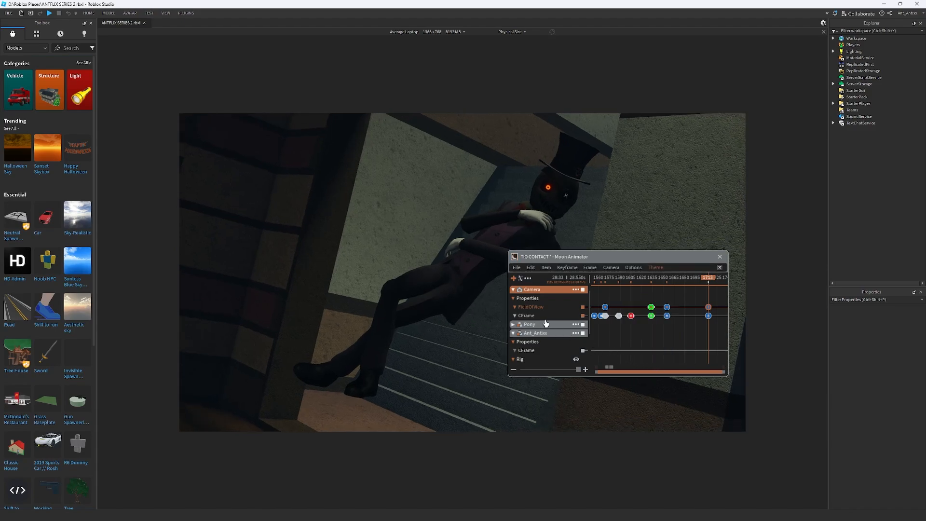
Play the camera move from around frame 1585 to near its last keyframes to check the new tilt
drag(649, 279, 616, 283)
key(space)
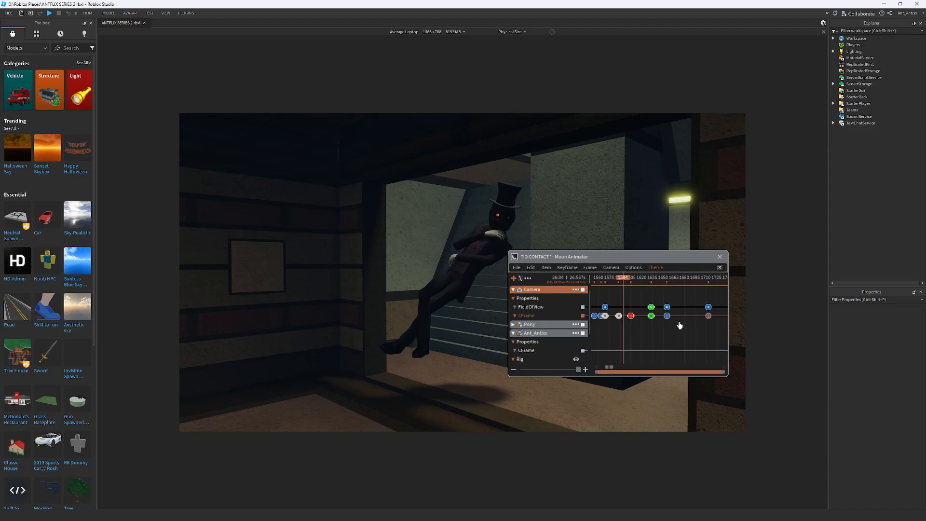
key(space)
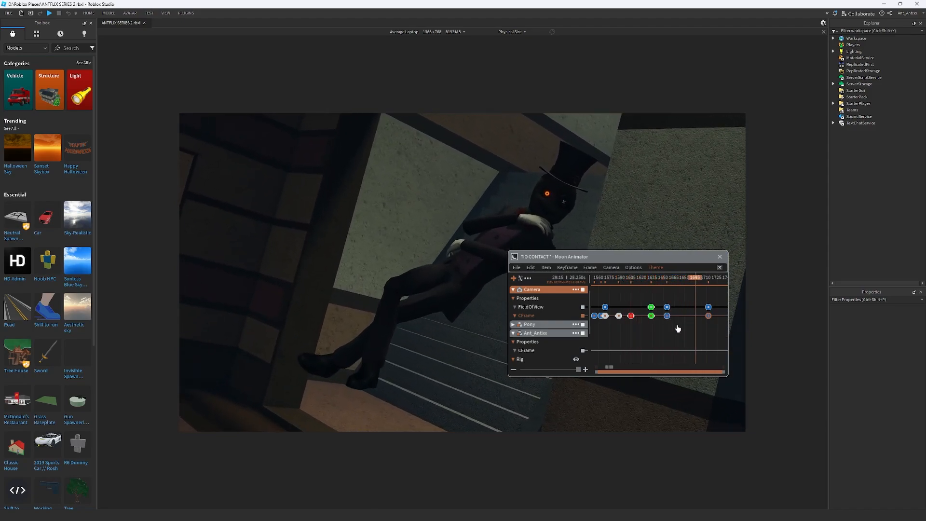
Apply Quad easing with InOut direction to the camera's FieldOfView and CFrame keyframes at about frame 1655
drag(677, 325, 666, 310)
right_click(662, 324)
click(700, 365)
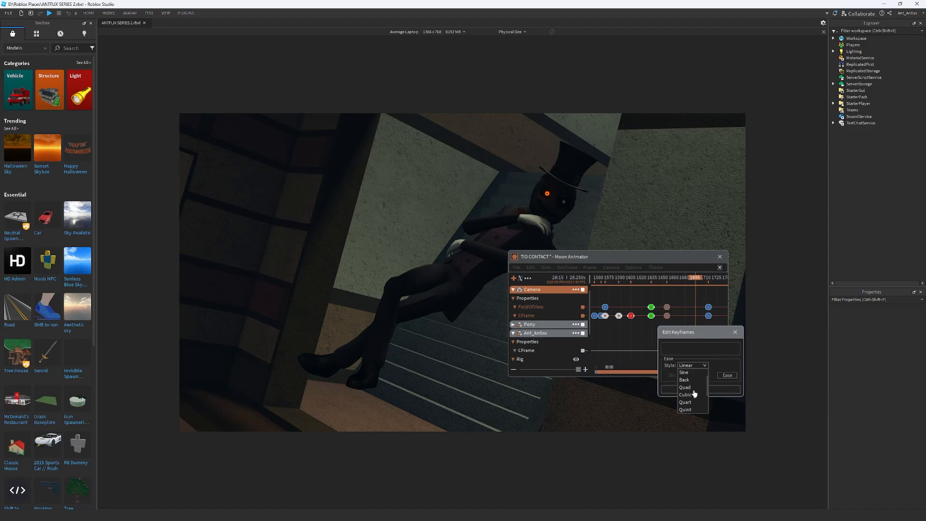
click(693, 387)
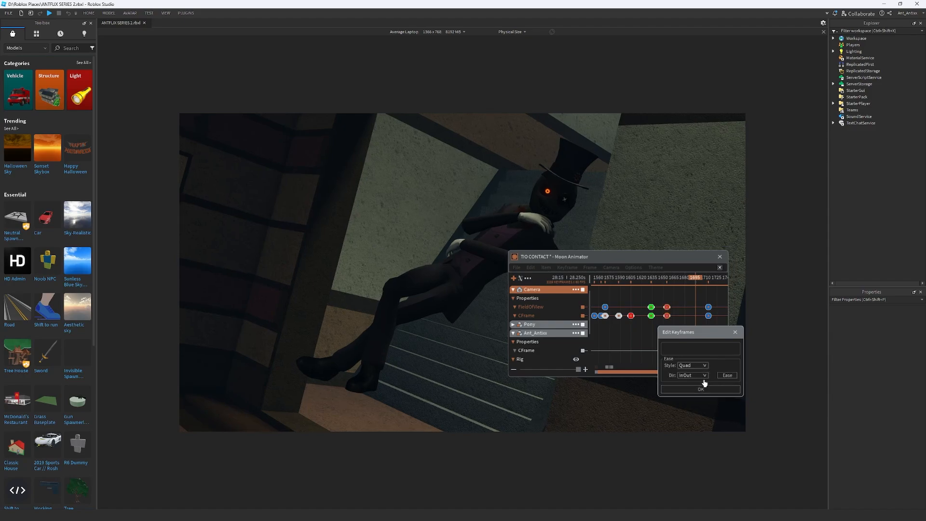
click(701, 389)
Replay the Quad-eased camera move from around frame 1585 past its last keyframes, and return to frame 1583
click(616, 278)
key(space)
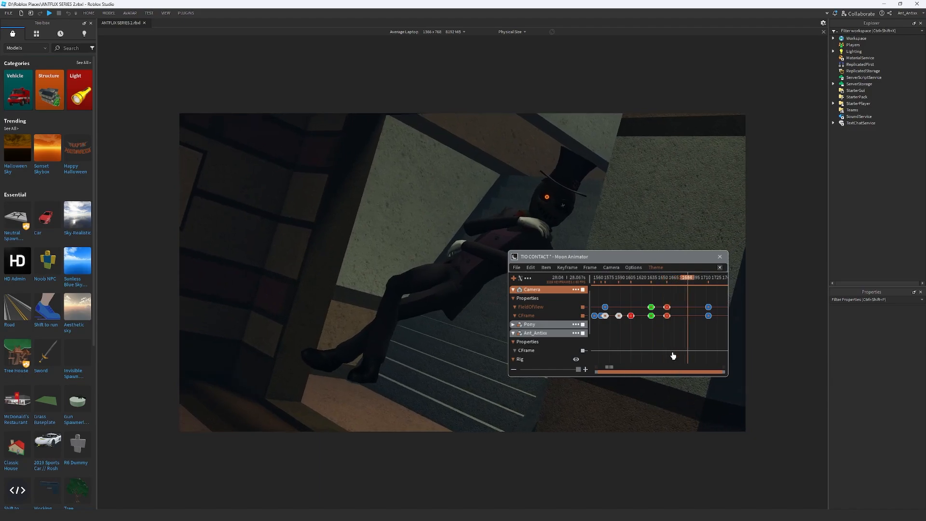
scroll(673, 355, down, 2)
drag(665, 281, 651, 294)
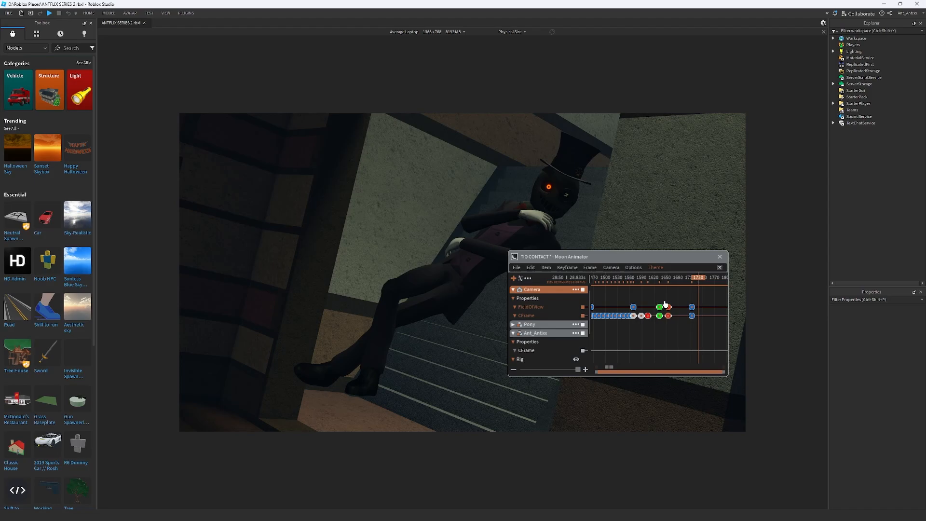
scroll(668, 325, up, 2)
drag(658, 278, 617, 295)
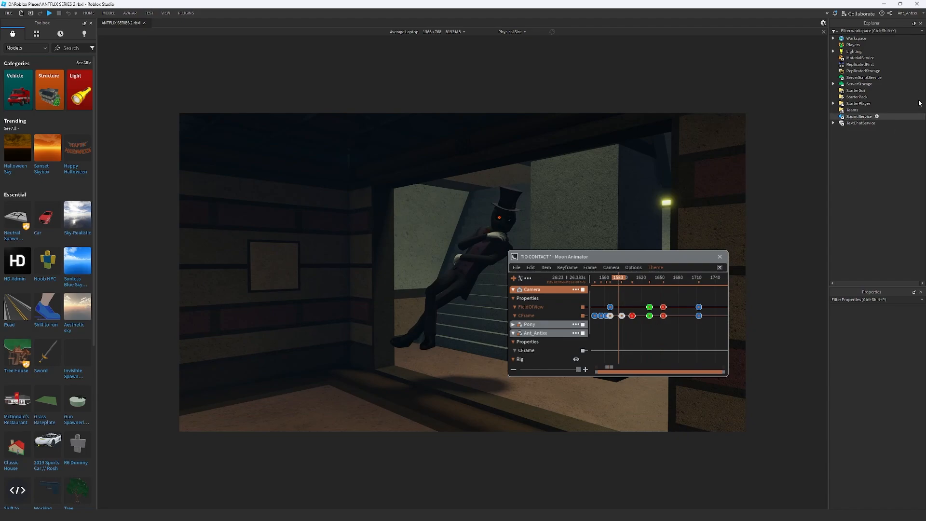
Expand the Workspace contents and fly the view below the floor to examine the purple portal and its particles
click(833, 38)
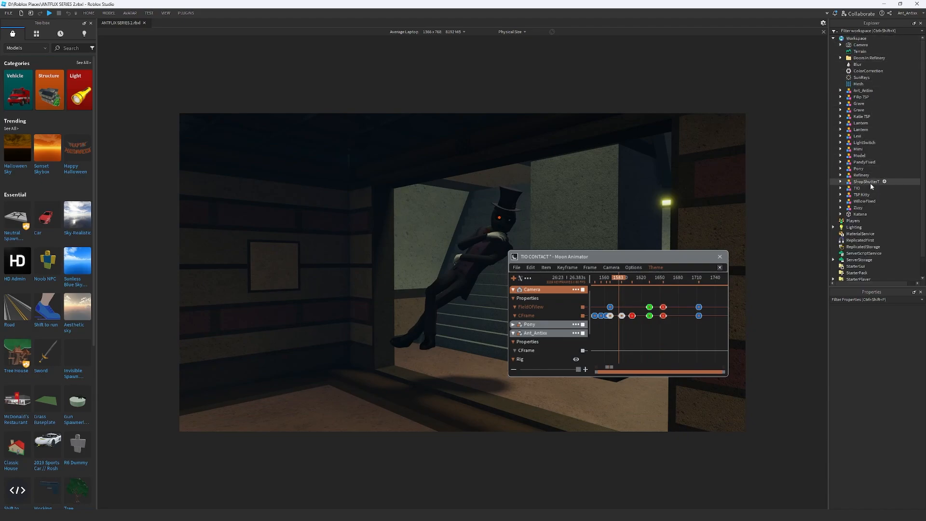
key(w)
key(q)
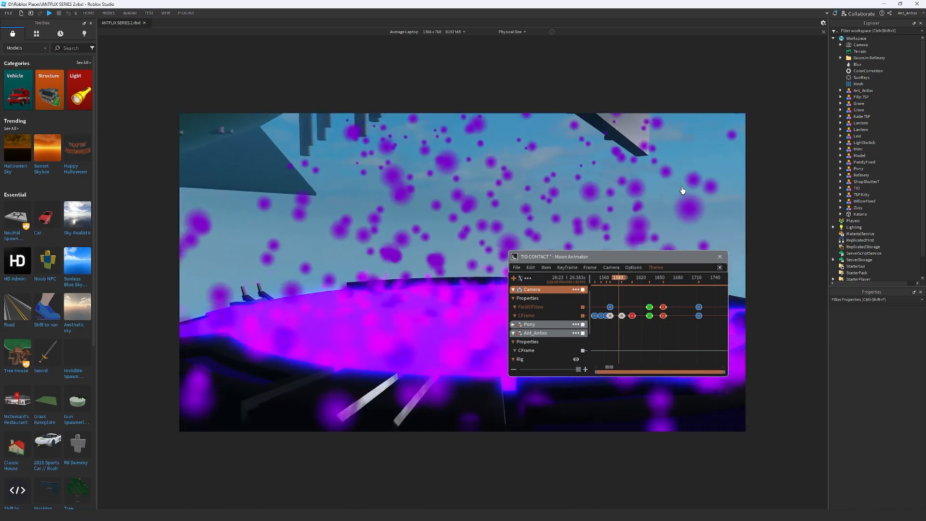
key(s)
key(e)
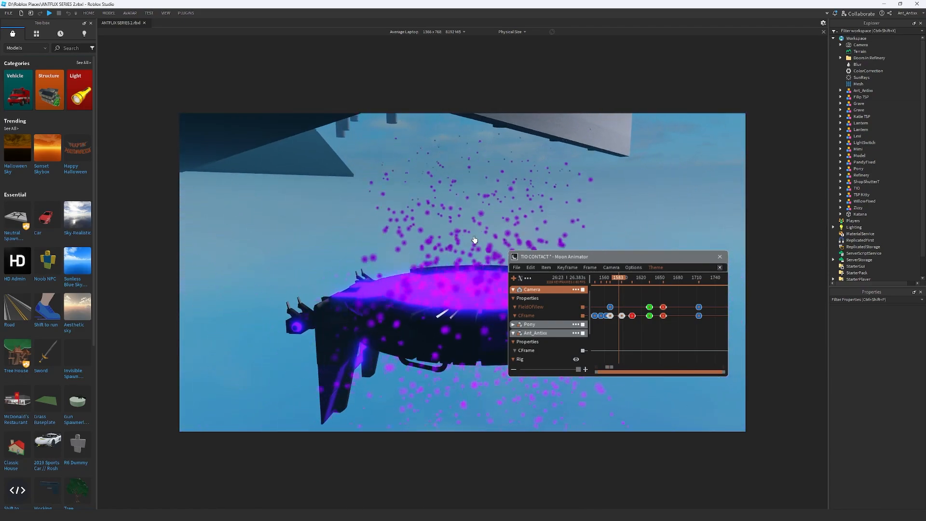
key(e)
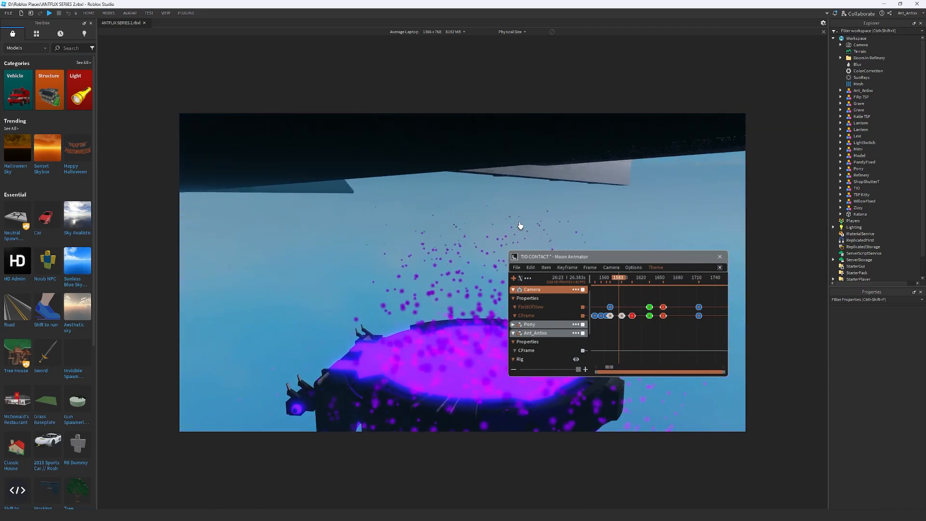
key(e)
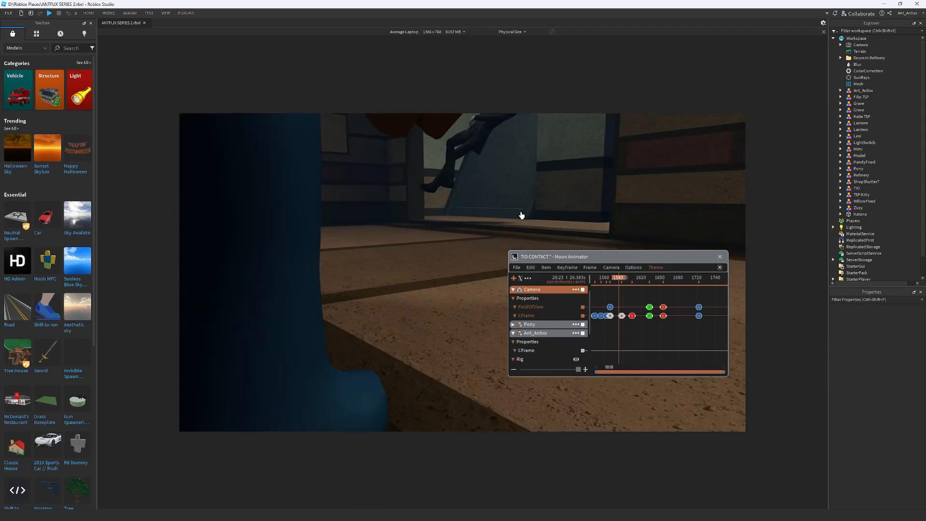
key(e)
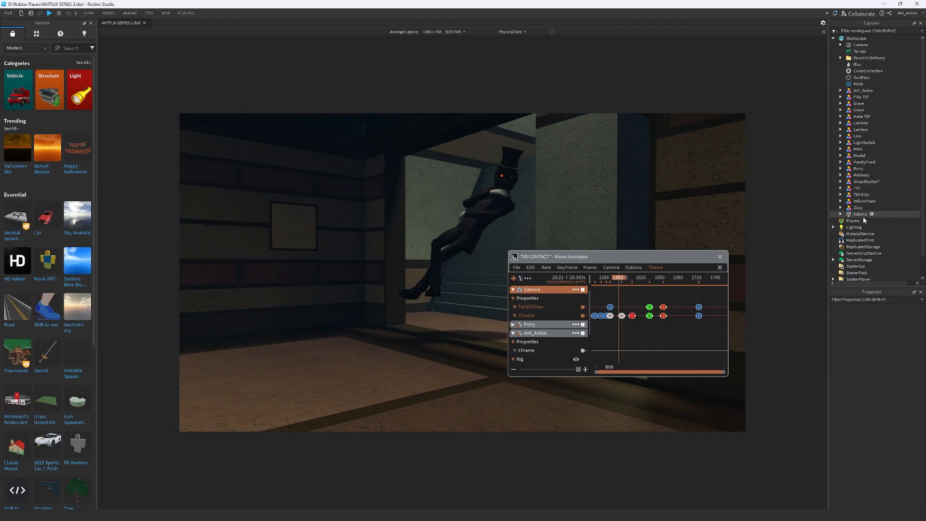
Select the portal model in Workspace and raise it with the Move tool to the room's floor
click(861, 157)
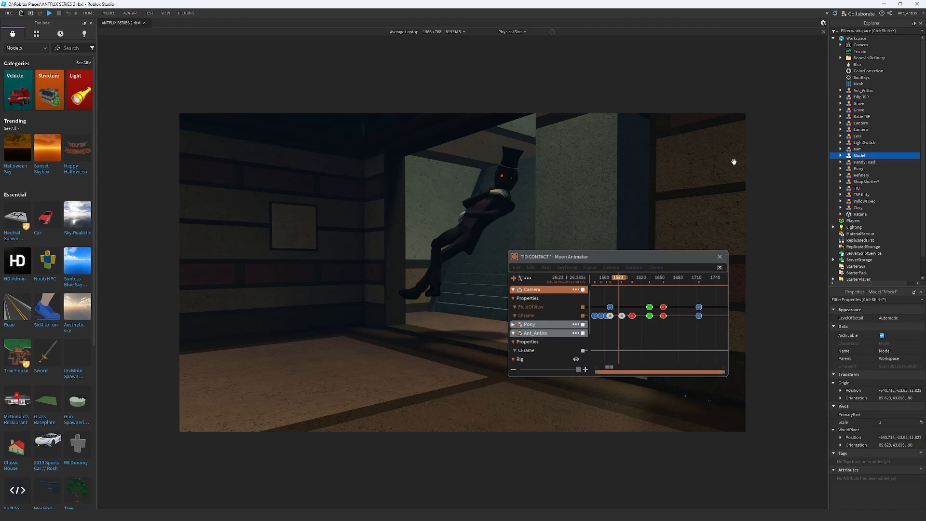
right_drag(704, 167, 667, 185)
click(104, 18)
click(37, 33)
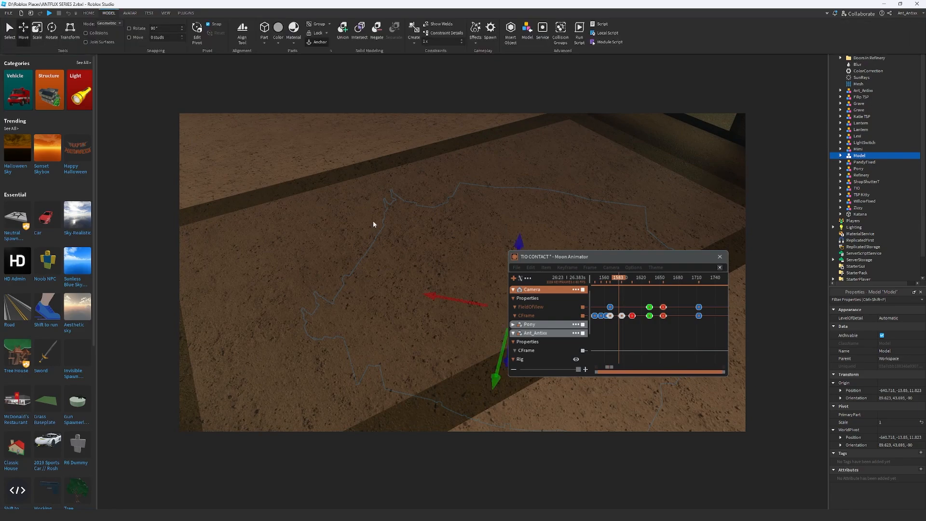
right_drag(425, 248, 425, 249)
drag(451, 355, 442, 270)
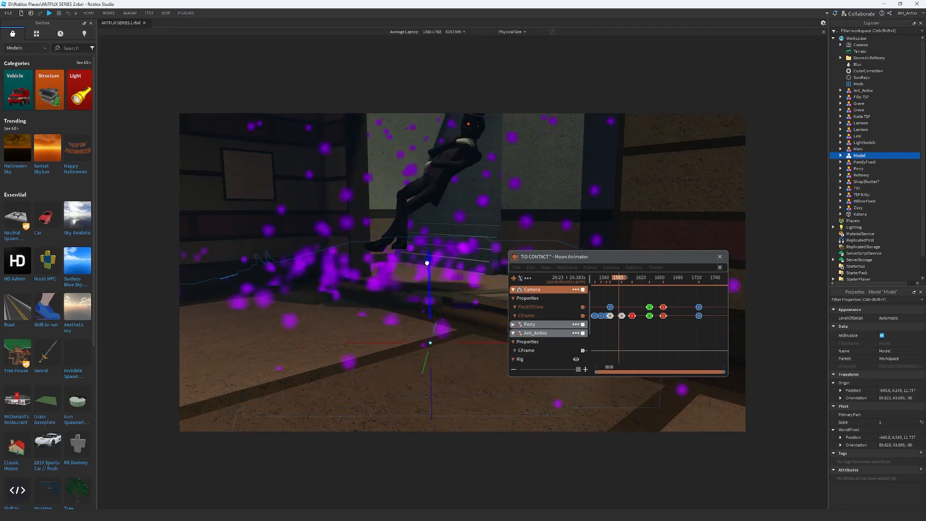
Lower the portal model beneath the floor so only its purple particles rise into the room, and rename it Portal
click(682, 177)
right_drag(659, 248, 658, 248)
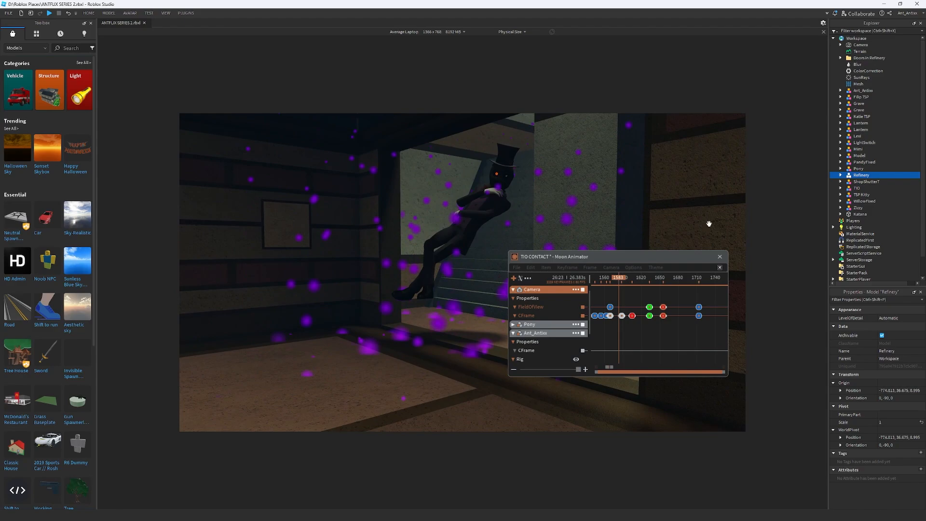
click(860, 155)
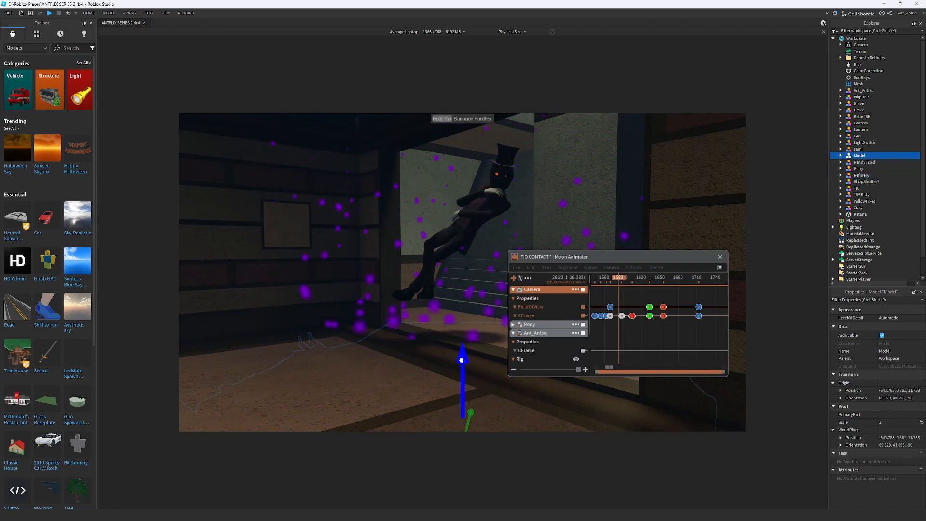
drag(460, 361, 463, 430)
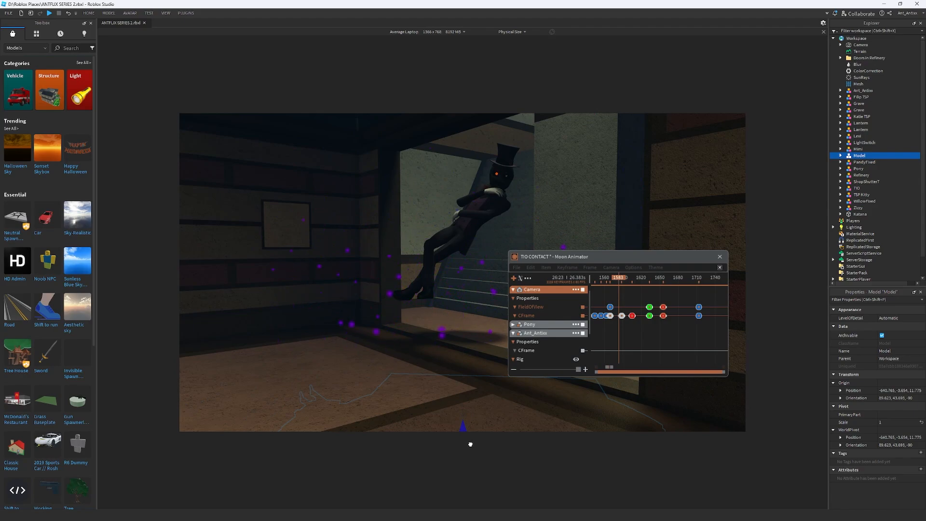
right_drag(535, 214, 535, 215)
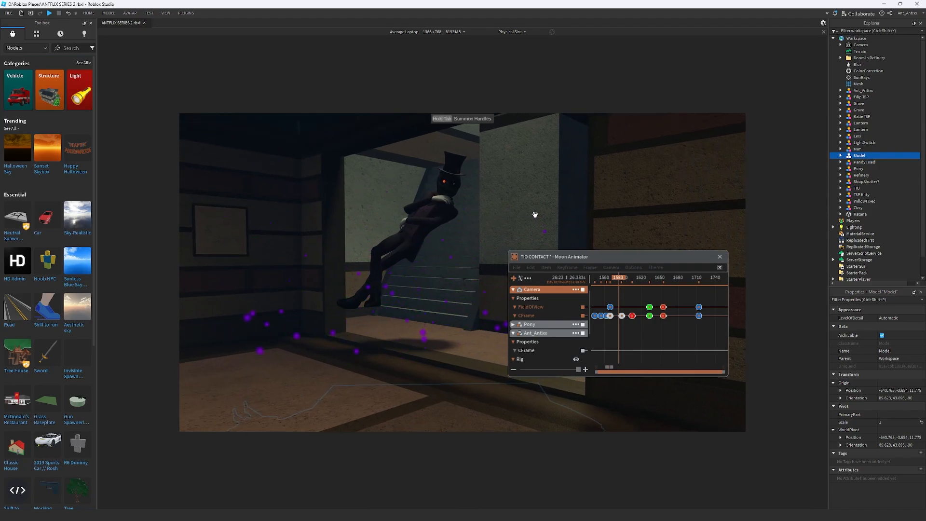
key(w)
right_drag(465, 260, 466, 260)
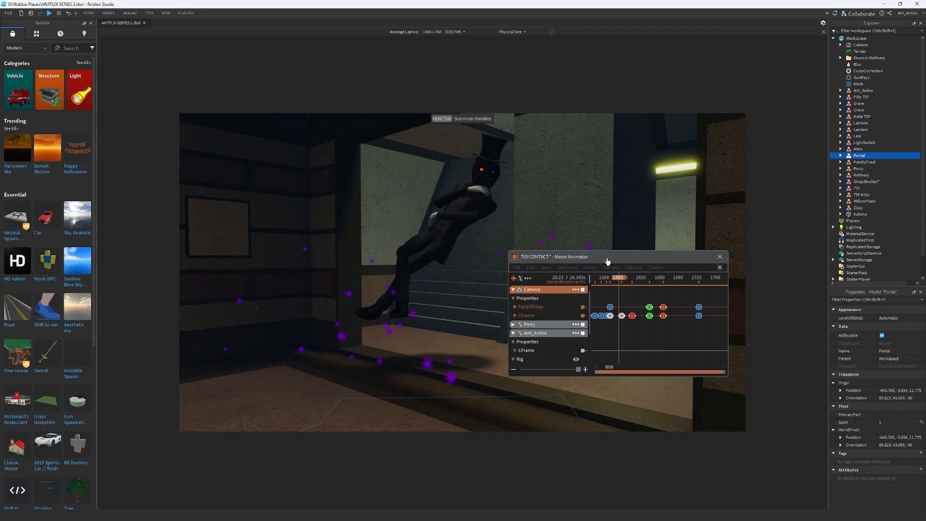
Play the camera move from frame 1585 to check how the purple particles look in the shot
scroll(628, 307, down, 2)
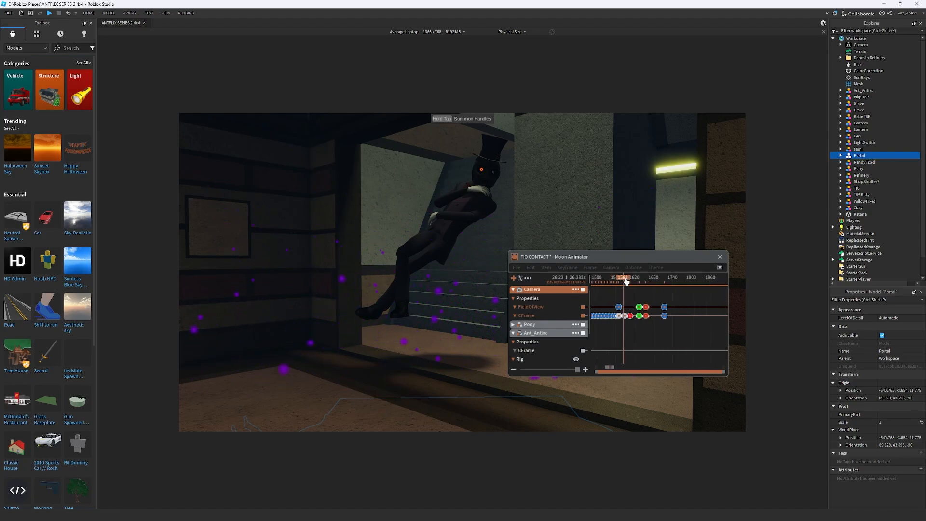
click(625, 281)
drag(624, 281, 624, 283)
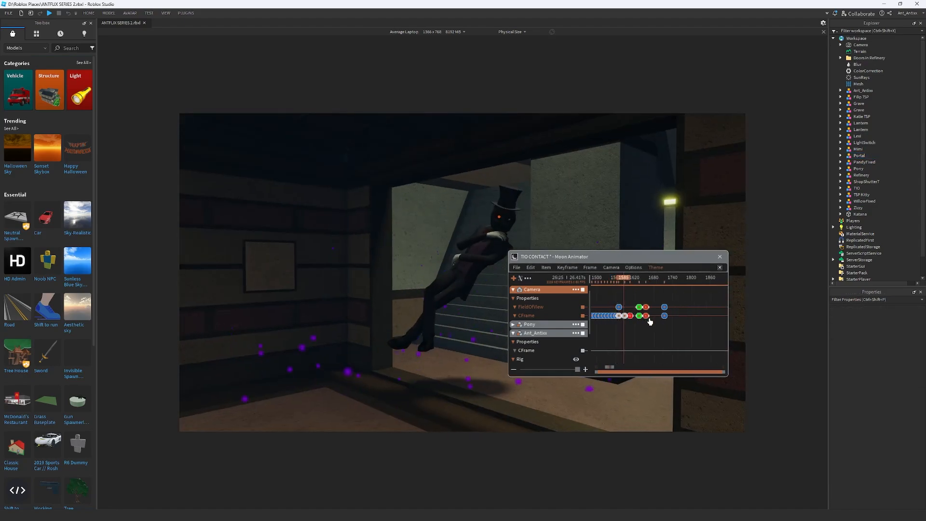
key(space)
scroll(656, 311, up, 2)
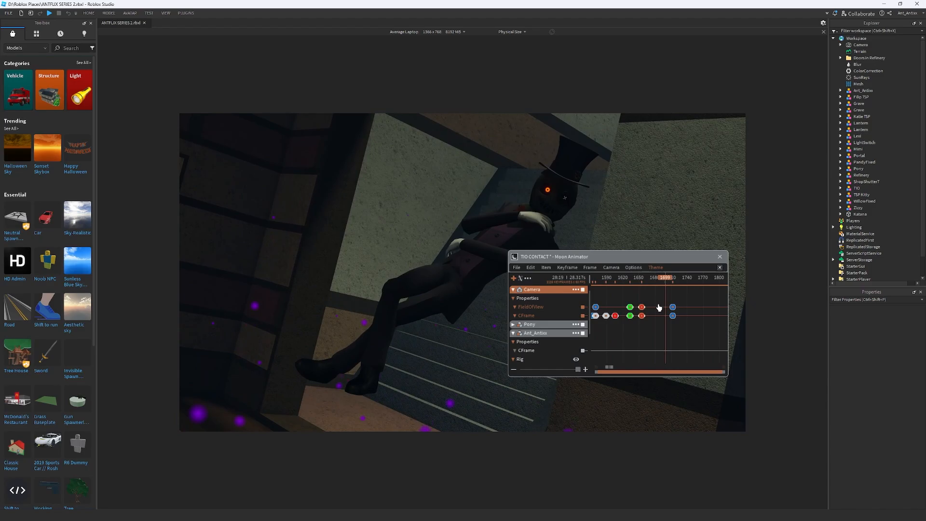
Set the camera's Z rotation angle at frame 1655 to 8.95 and return the playhead to frame 1586
drag(667, 281, 710, 297)
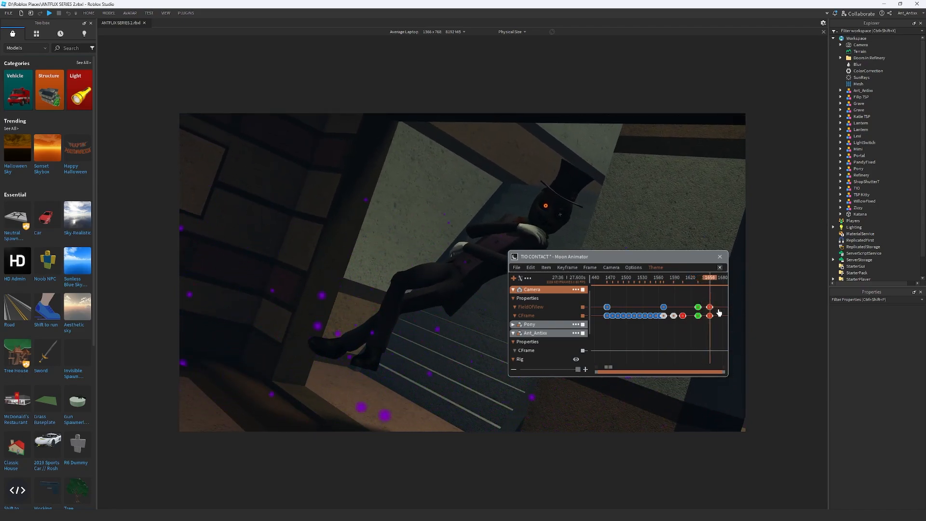
scroll(718, 313, down, 8)
scroll(718, 315, up, 8)
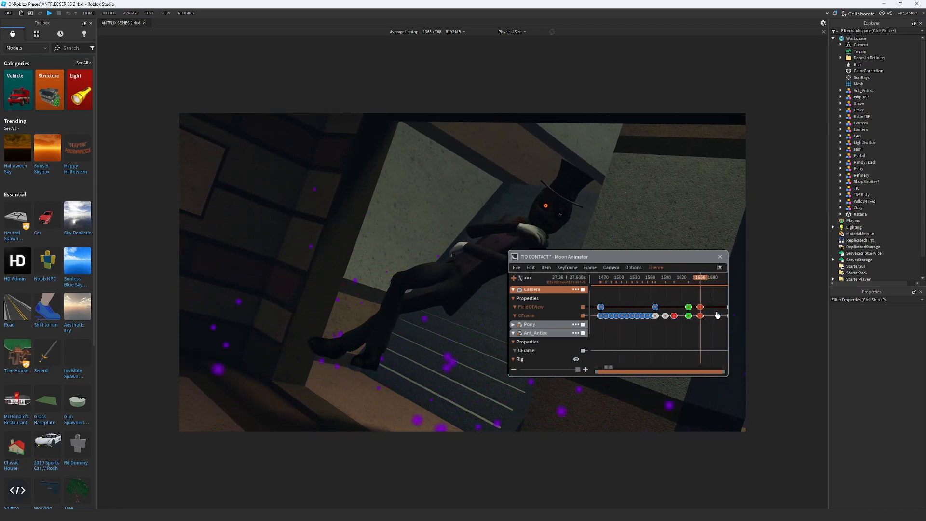
scroll(718, 315, up, 6)
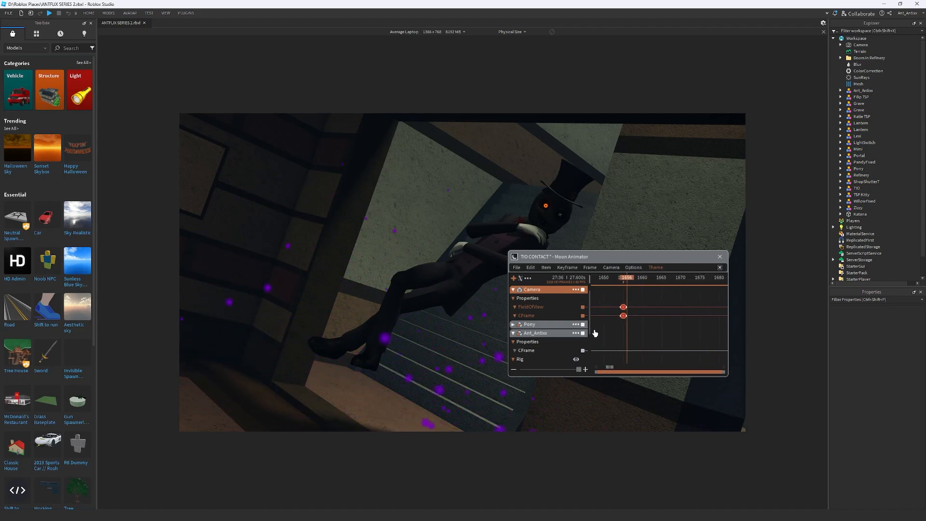
click(610, 272)
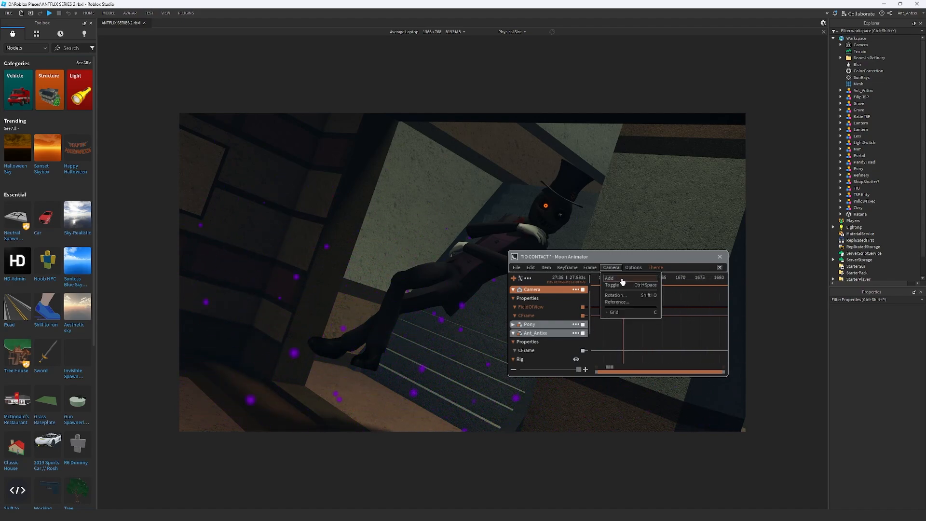
click(625, 297)
scroll(655, 338, down, 13)
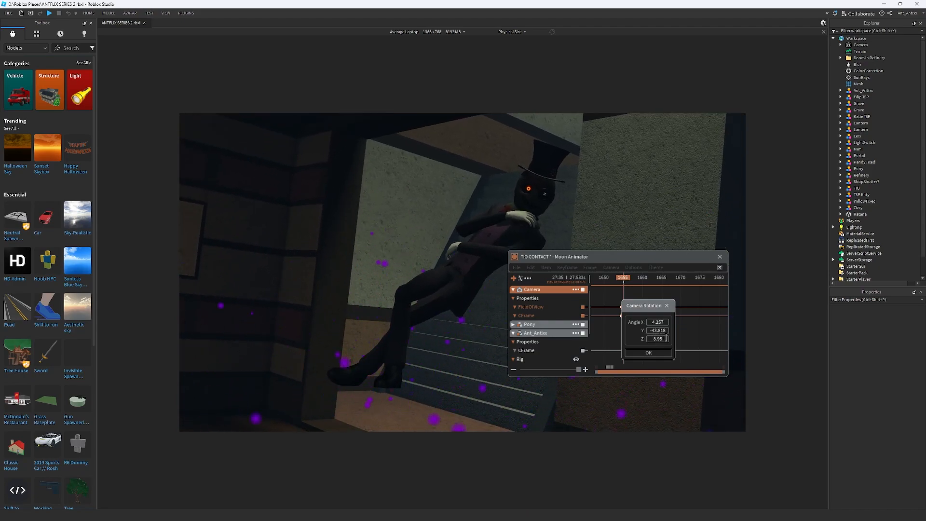
click(659, 354)
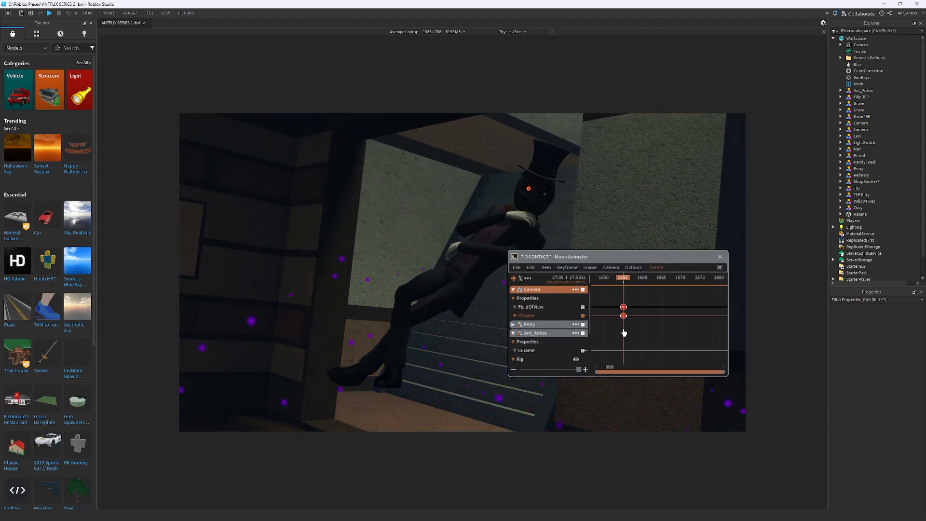
scroll(623, 332, down, 10)
click(611, 286)
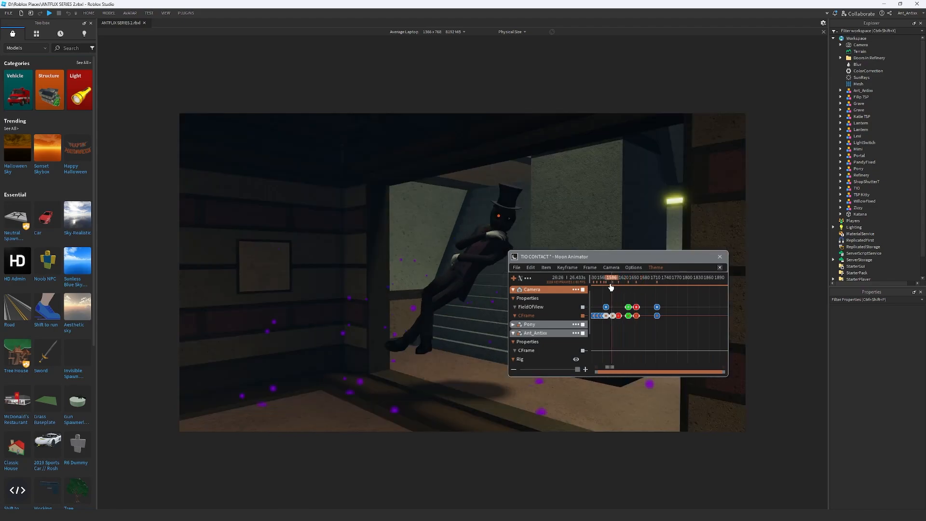
Replay and scrub the camera reveal between about frames 1553 and 1656 to check its timing around the eased keyframes
key(space)
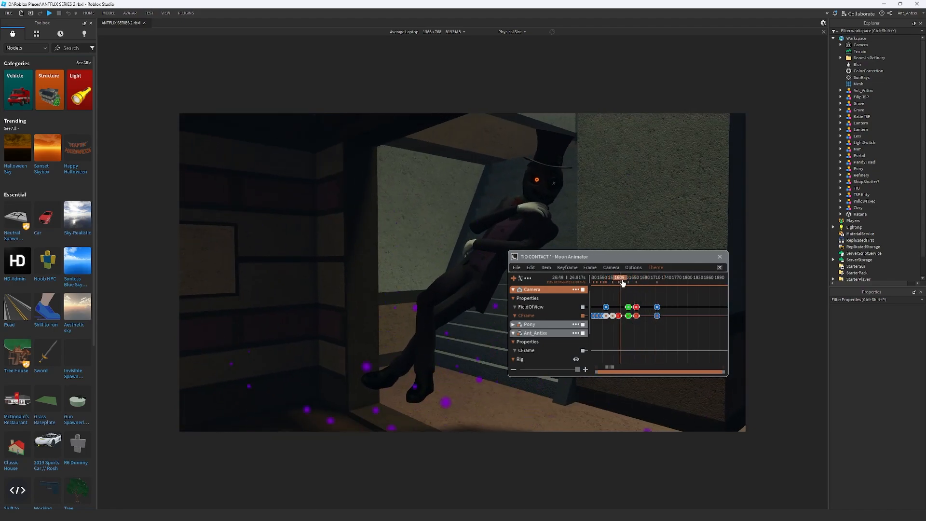
click(601, 287)
drag(600, 289, 643, 283)
scroll(613, 309, up, 4)
key(space)
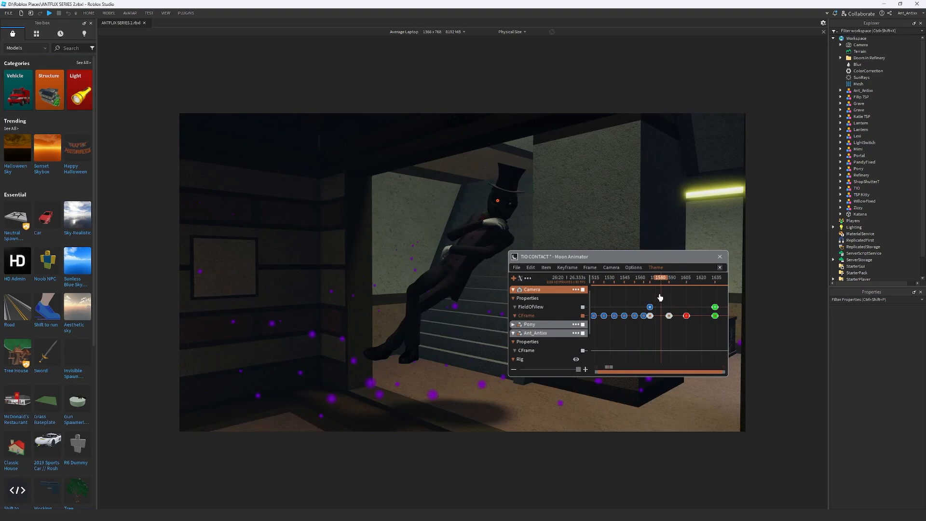
scroll(663, 319, down, 3)
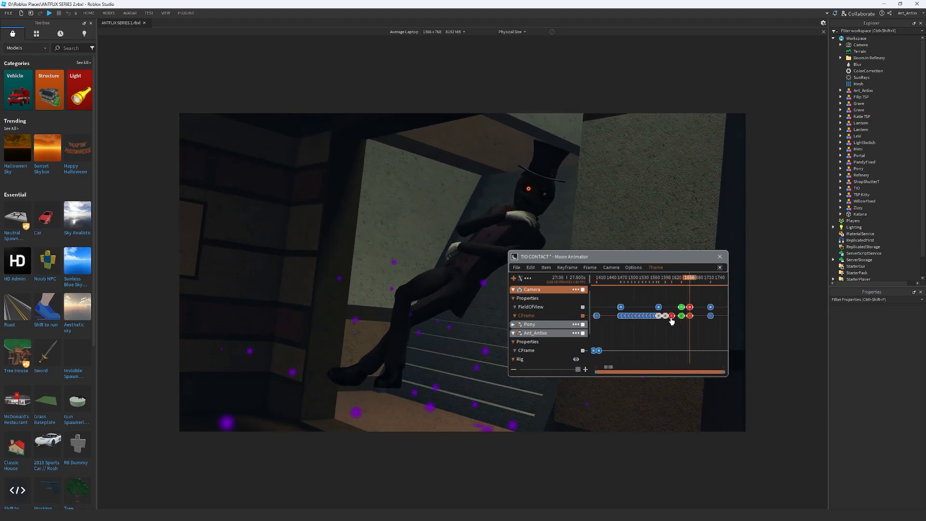
scroll(672, 320, down, 2)
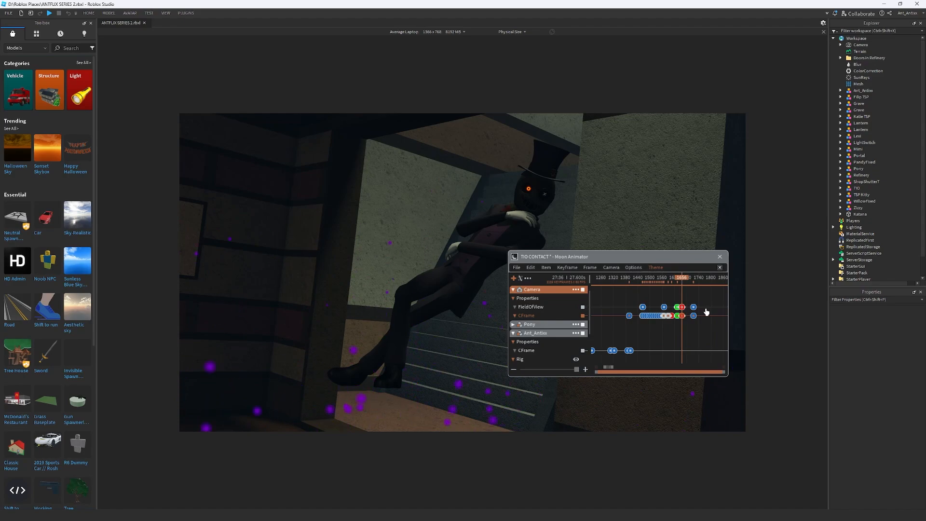
scroll(706, 312, up, 2)
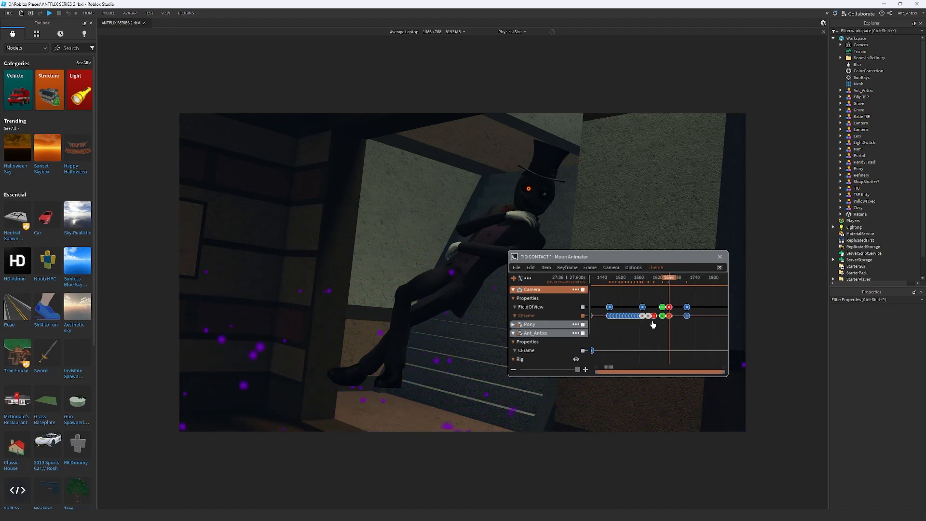
scroll(670, 323, down, 2)
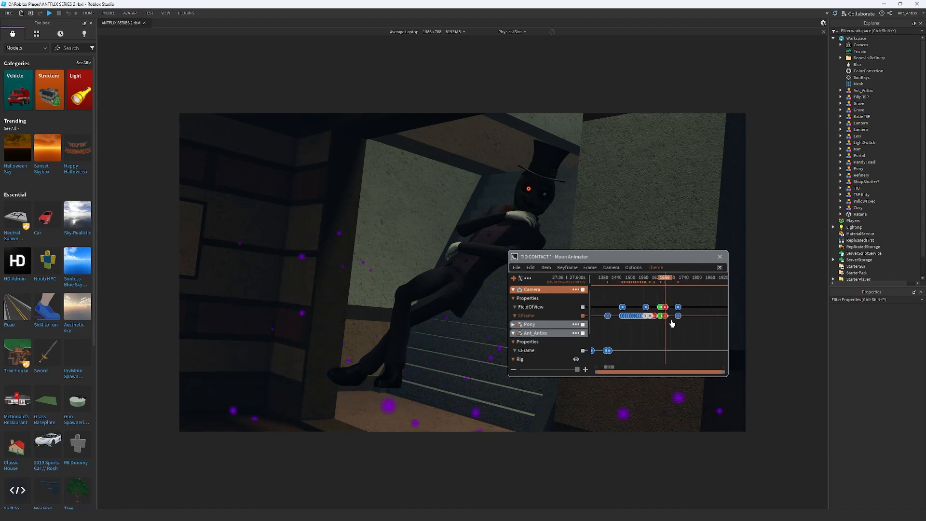
scroll(671, 324, up, 2)
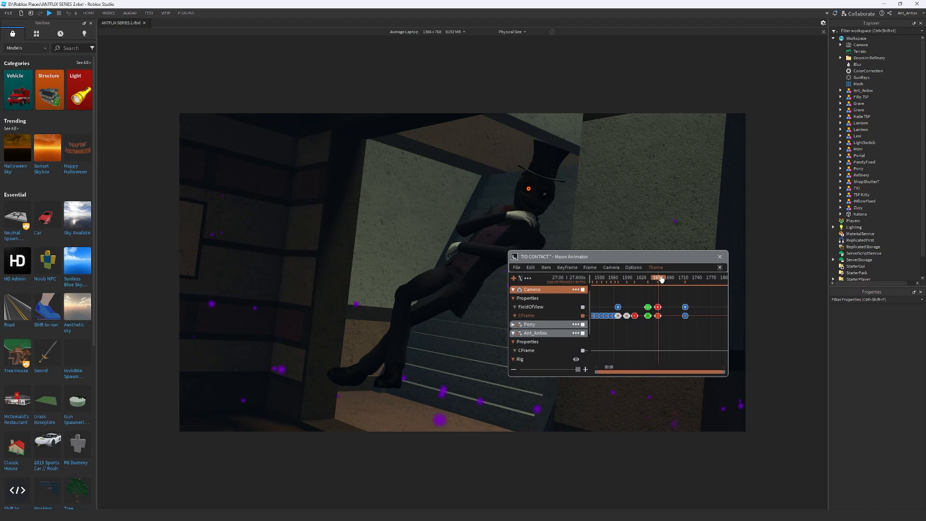
drag(661, 279, 613, 281)
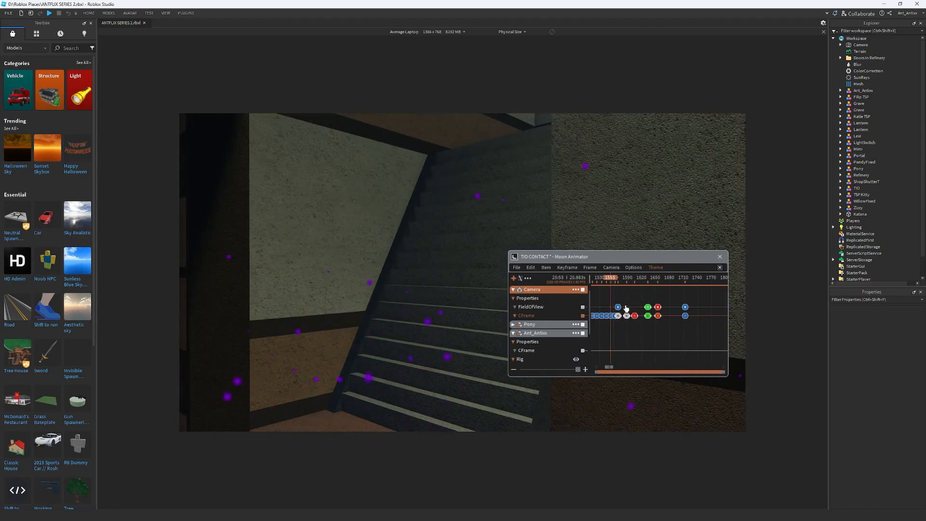
ctrl+scroll(622, 305, down, 5)
key(space)
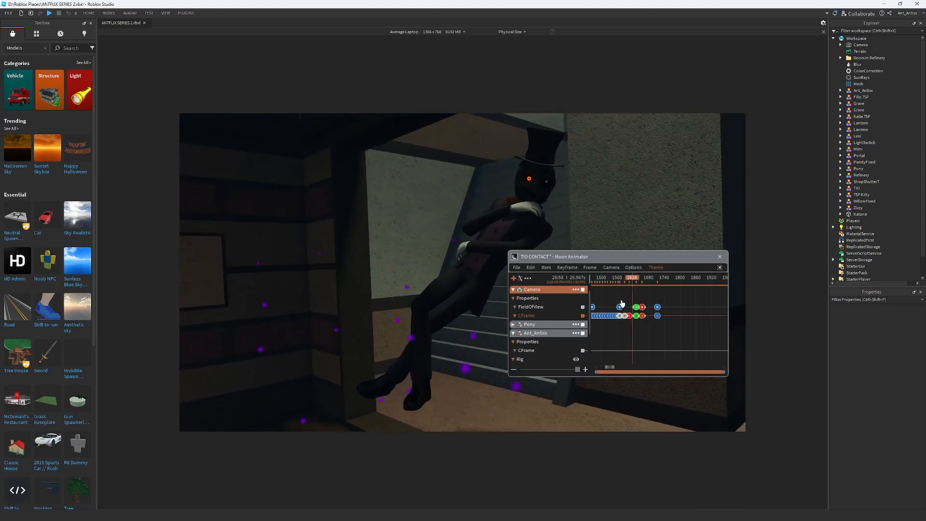
Shift the camera's FieldOfView and CFrame keyframes at the start of the zoom-out slightly earlier, to about frame 1567
ctrl+scroll(621, 303, up, 5)
click(627, 277)
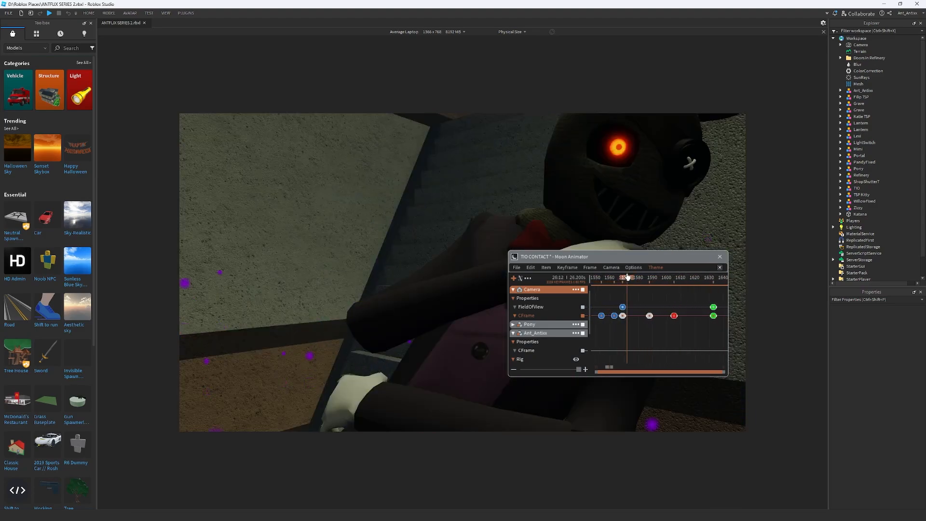
mouse_move(627, 278)
mouse_down()
mouse_move(658, 283)
mouse_move(616, 286)
mouse_move(633, 285)
mouse_up()
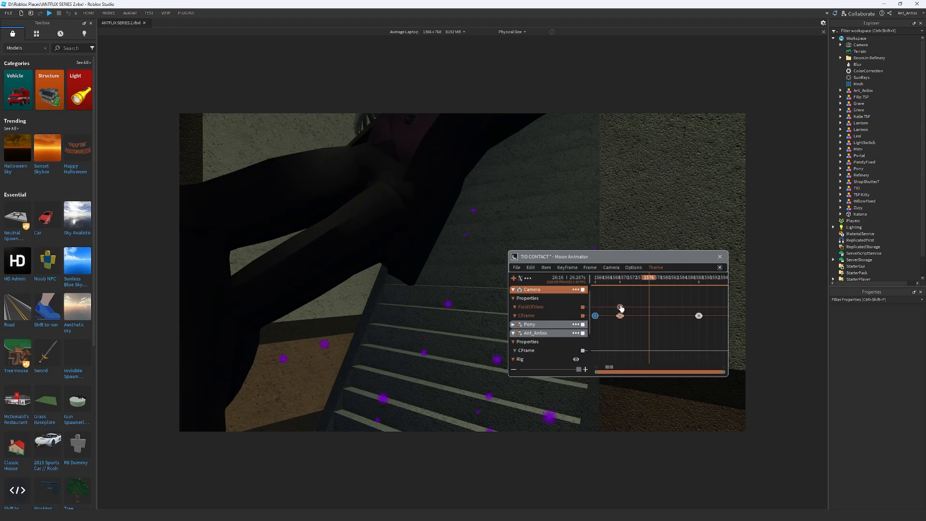
drag(630, 308, 657, 284)
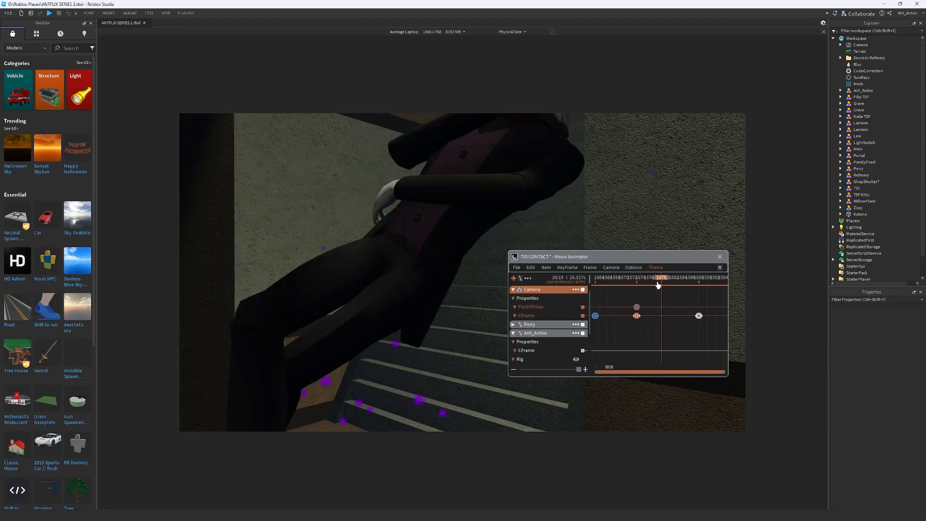
drag(649, 331, 645, 336)
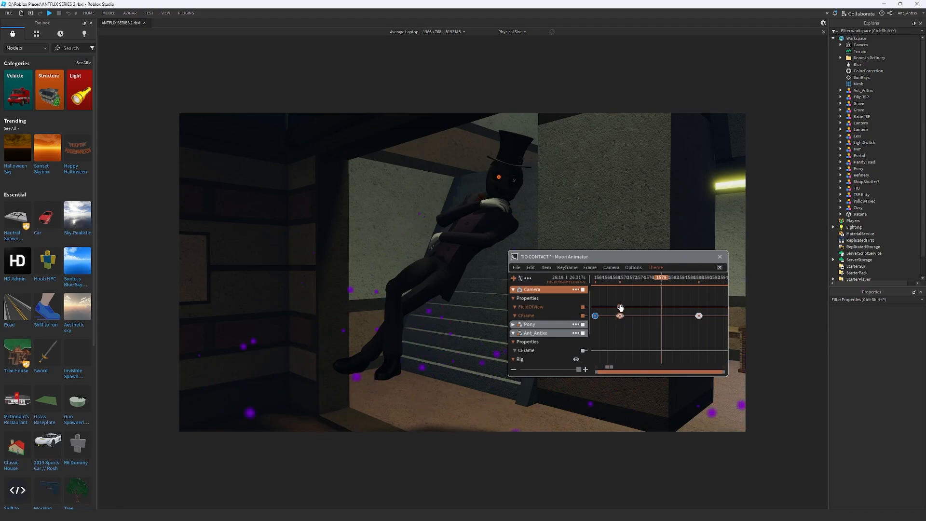
drag(620, 307, 610, 312)
drag(620, 280, 669, 299)
scroll(648, 317, down, 2)
scroll(647, 317, down, 2)
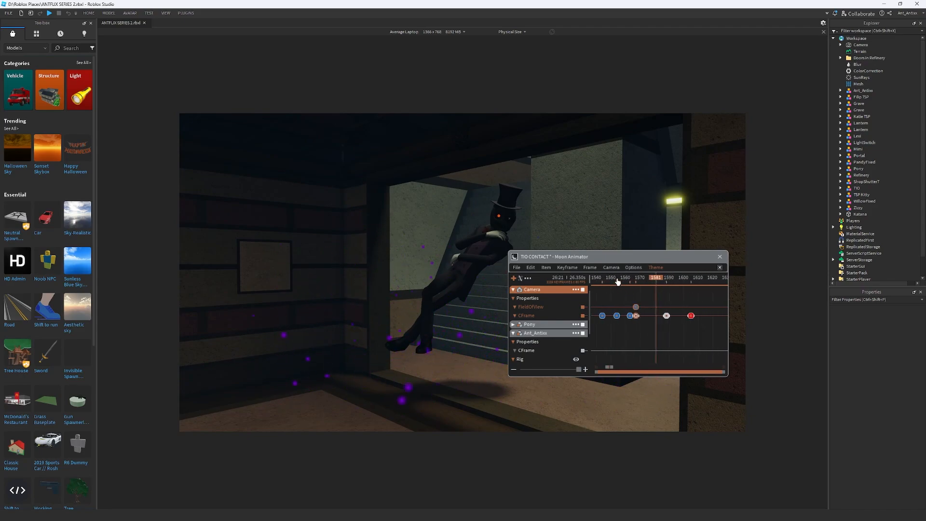
Play the shot from before the zoom-out to check the camera reveal with the shifted keyframes
click(619, 282)
key(space)
scroll(651, 307, down, 4)
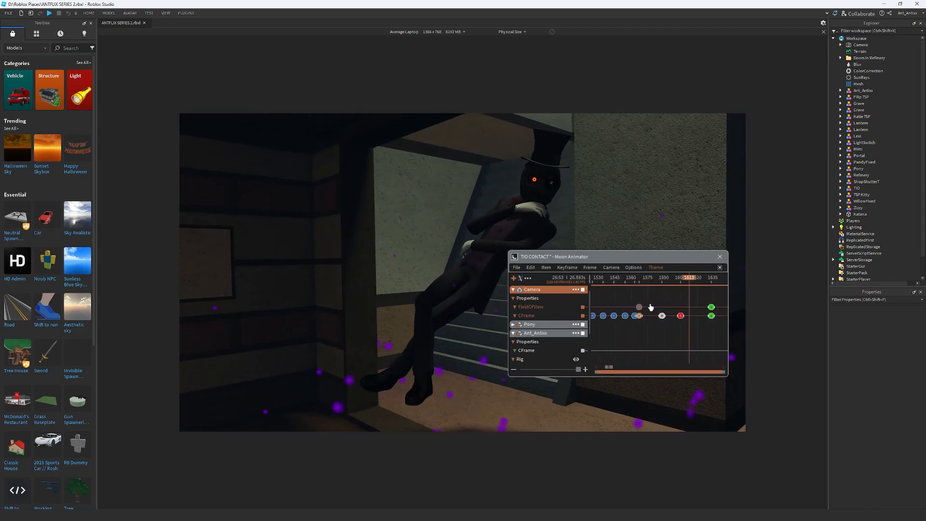
key(space)
key(space)
click(630, 281)
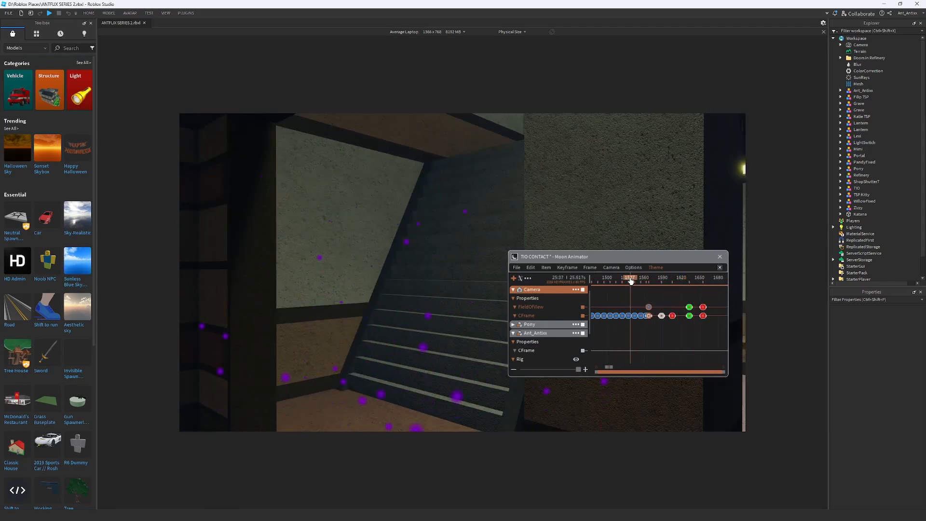
key(space)
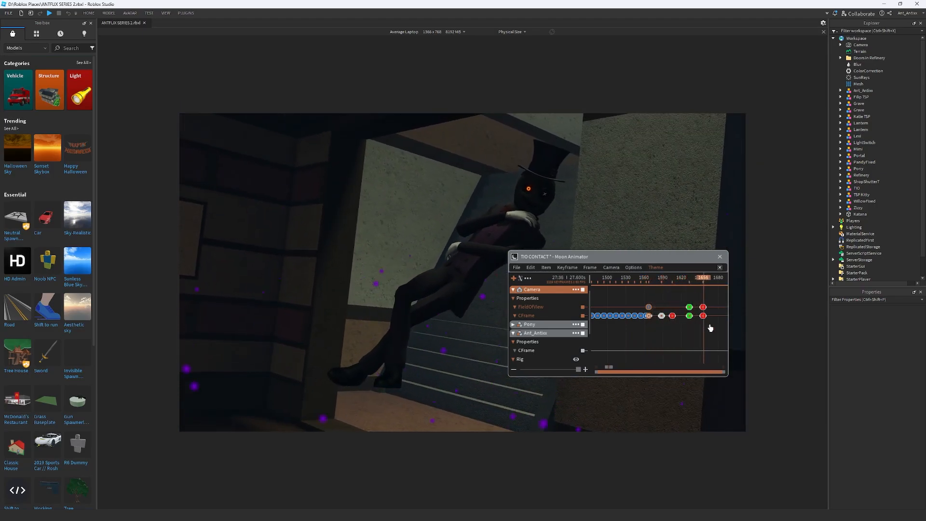
Expand Pony's track, keyframe its CFrame at frame 1713 and advance the playhead to frame 1714
scroll(703, 325, down, 1)
scroll(675, 321, up, 5)
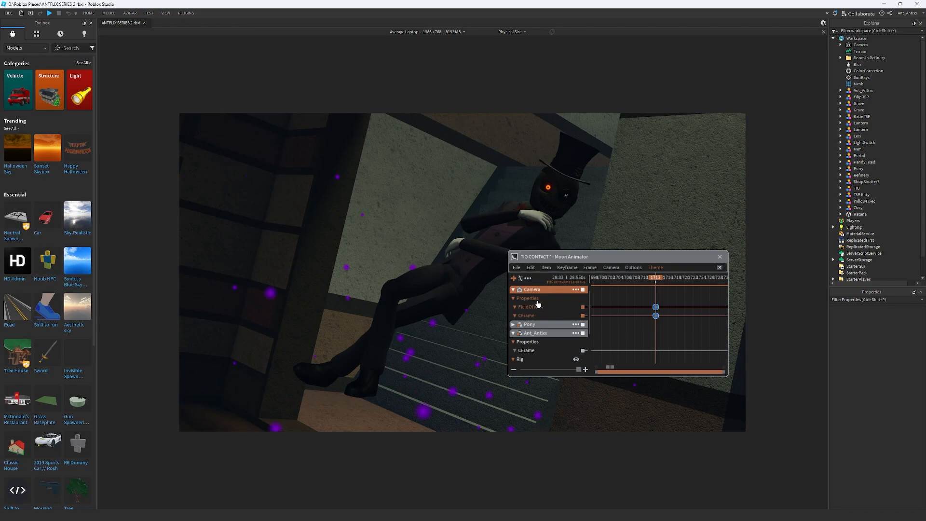
click(514, 334)
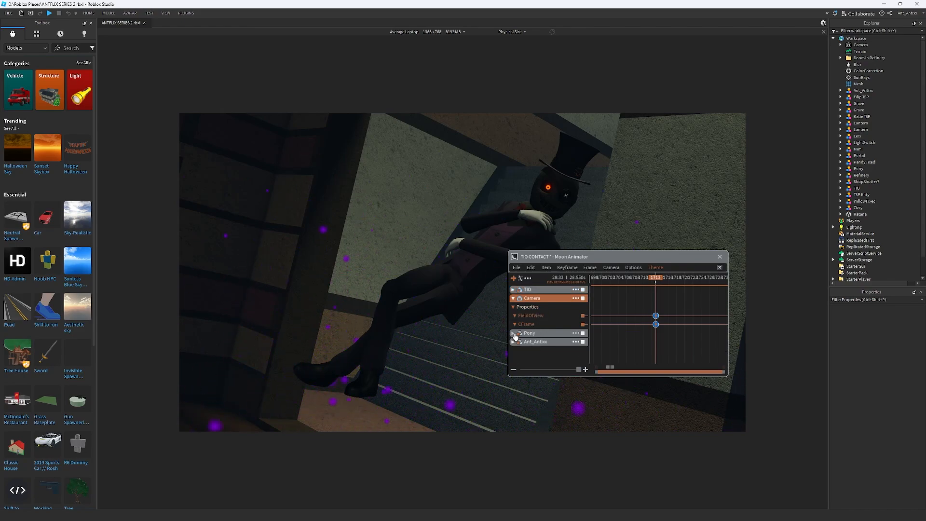
click(515, 334)
scroll(554, 327, down, 2)
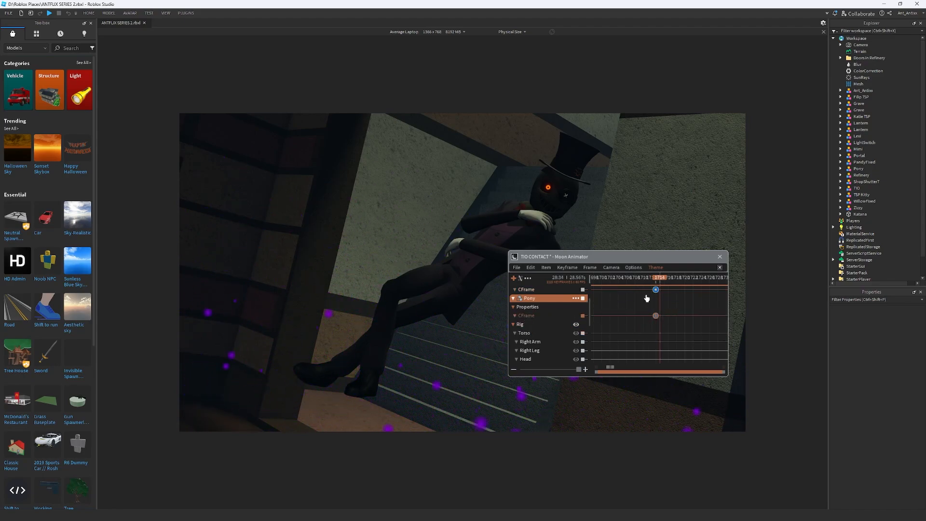
Place the camera over the top-hatted character's shoulder, facing Pony by the conference room, and keyframe its CFrame at frame 1714
key(d)
key(w)
right_drag(519, 211, 519, 211)
key(d)
key(s)
key(s)
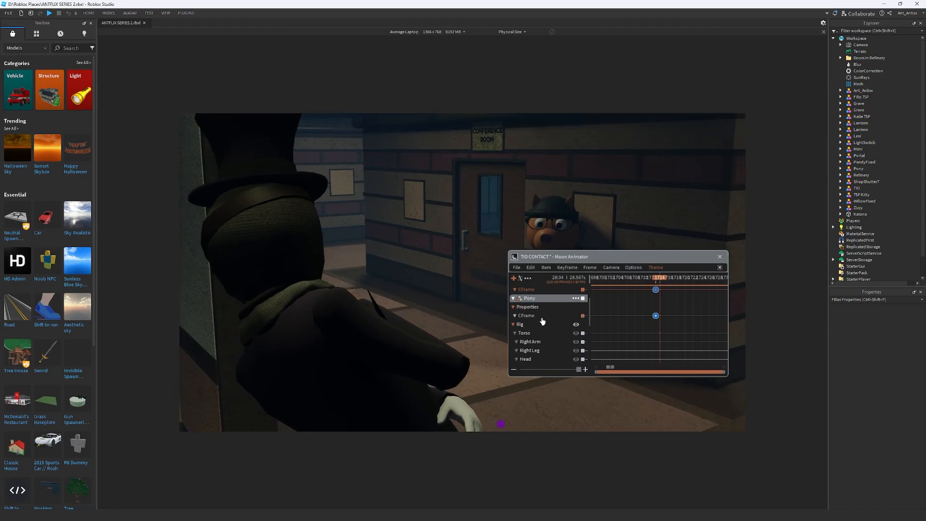
click(535, 324)
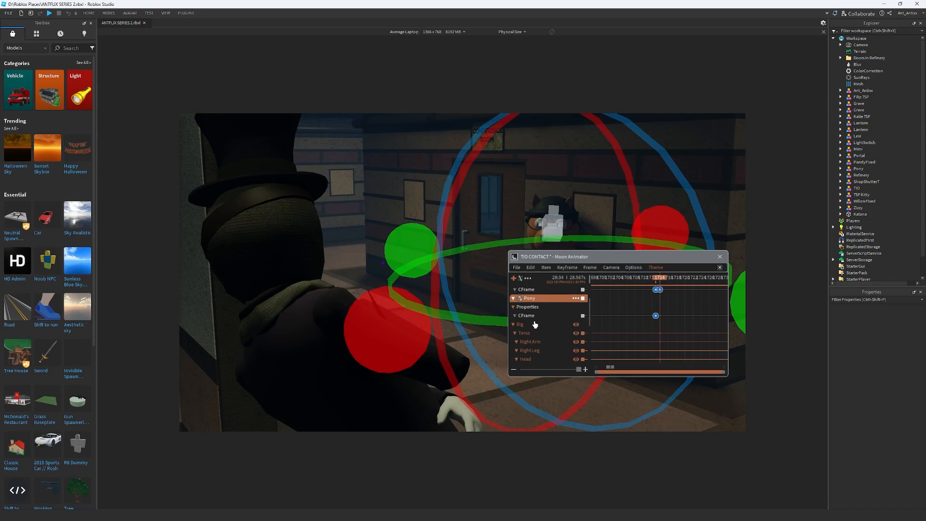
key(r)
drag(490, 308, 407, 336)
drag(579, 256, 622, 129)
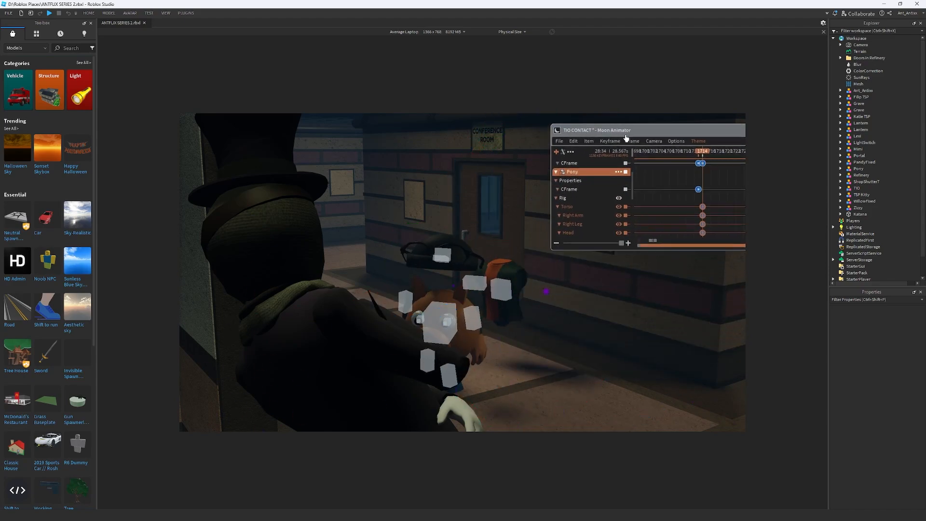
key(ctrl+z)
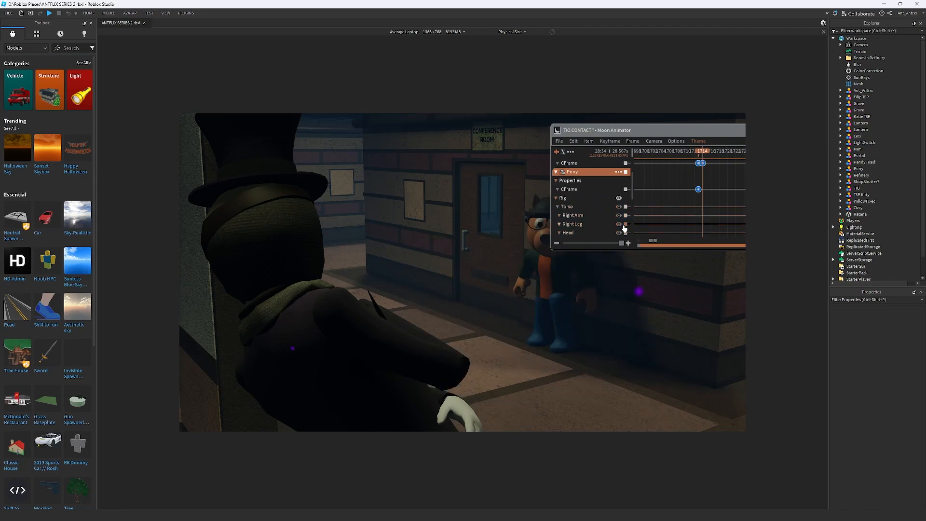
Move Pony's CFrame closer to the top-hatted character at frame 1714 and rotate the whole model slightly
click(581, 188)
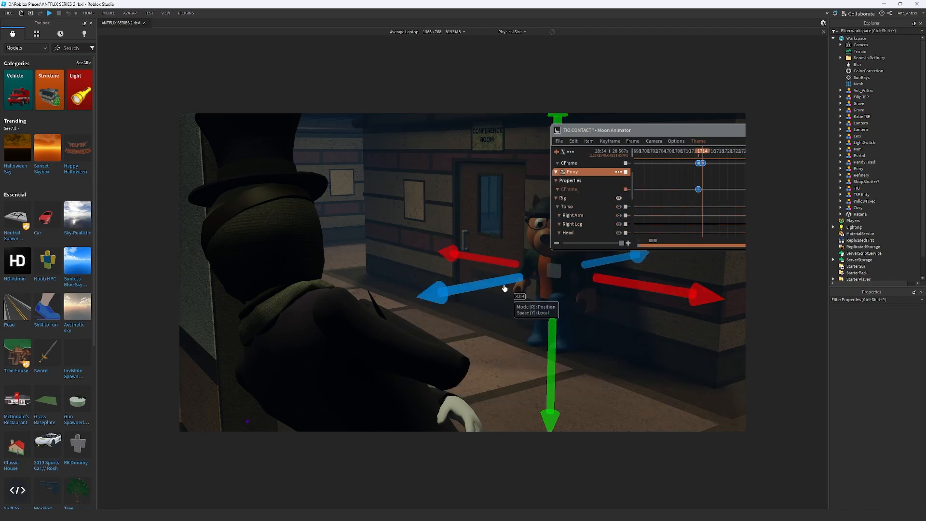
drag(487, 292, 382, 309)
drag(513, 298, 610, 303)
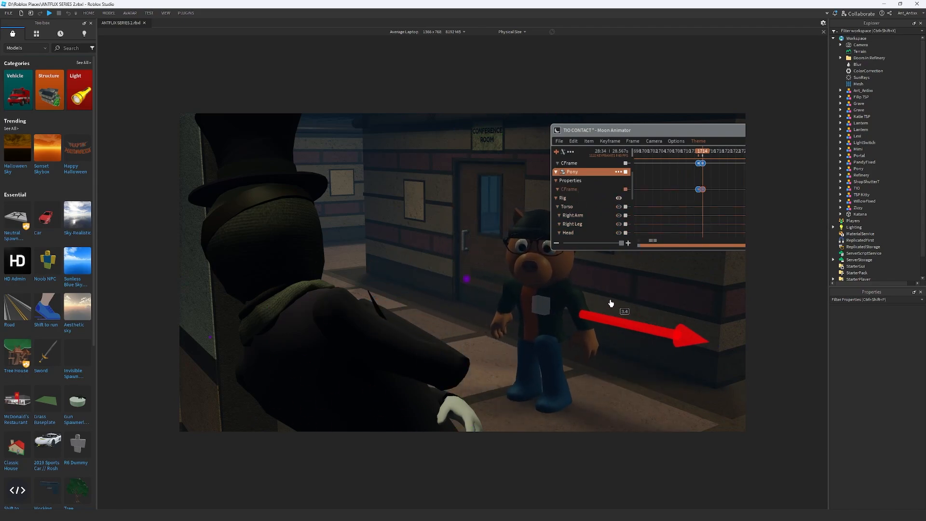
drag(500, 315, 457, 347)
drag(592, 342, 637, 357)
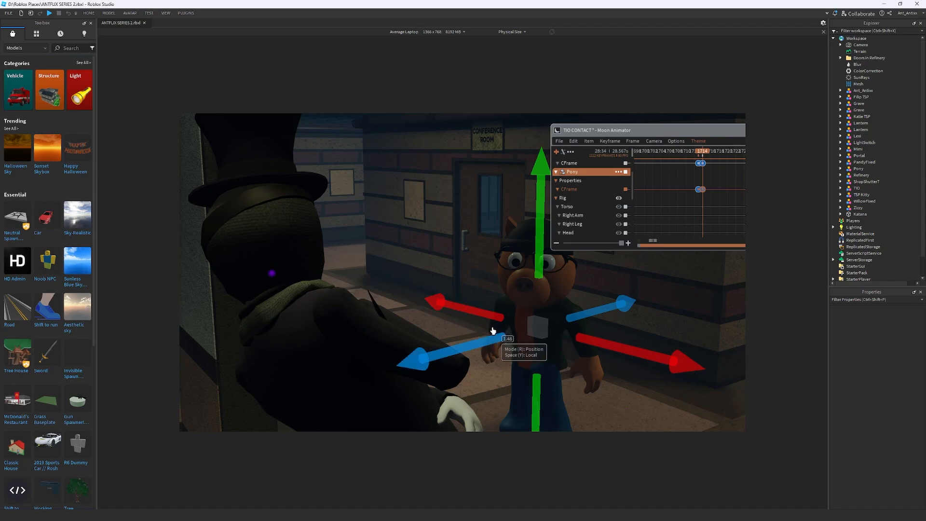
key(r)
drag(672, 363, 362, 314)
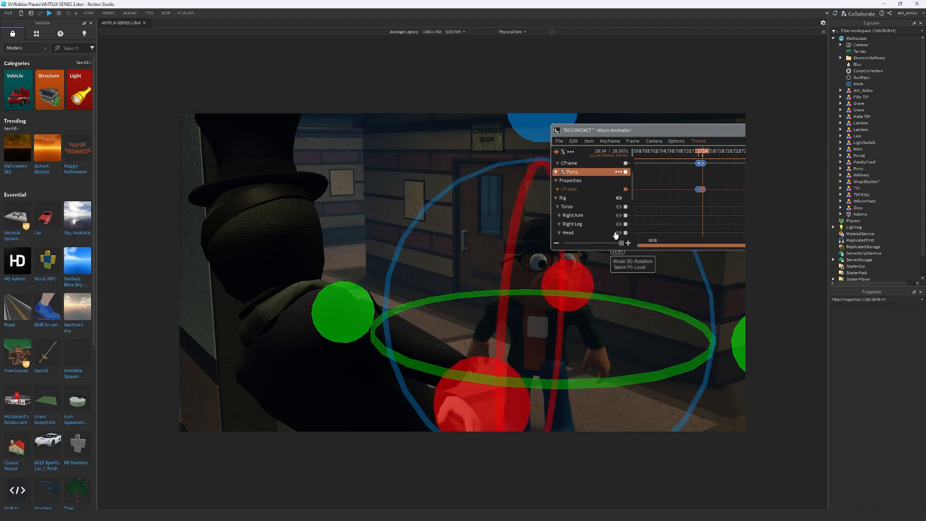
Select Pony's Head and add a keyframe for it at frame 1713
scroll(593, 211, down, 2)
click(573, 218)
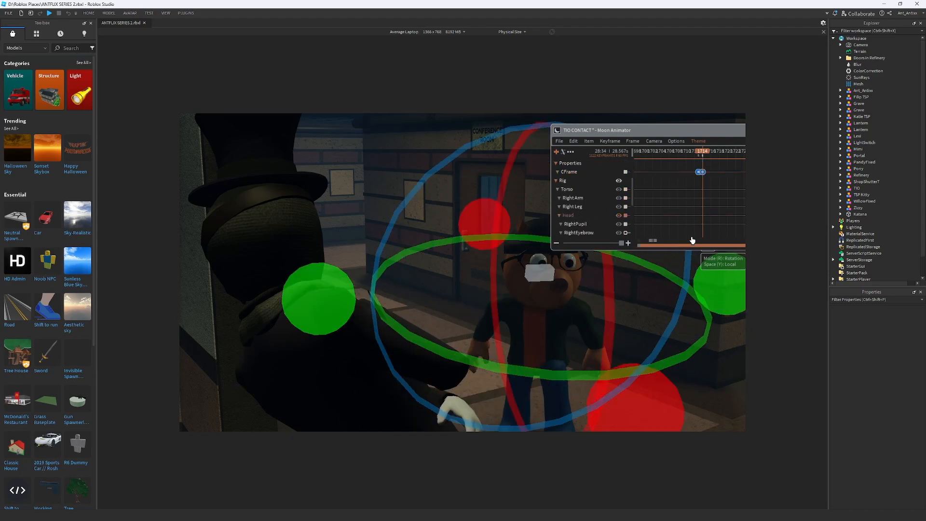
key(Left)
key(=)
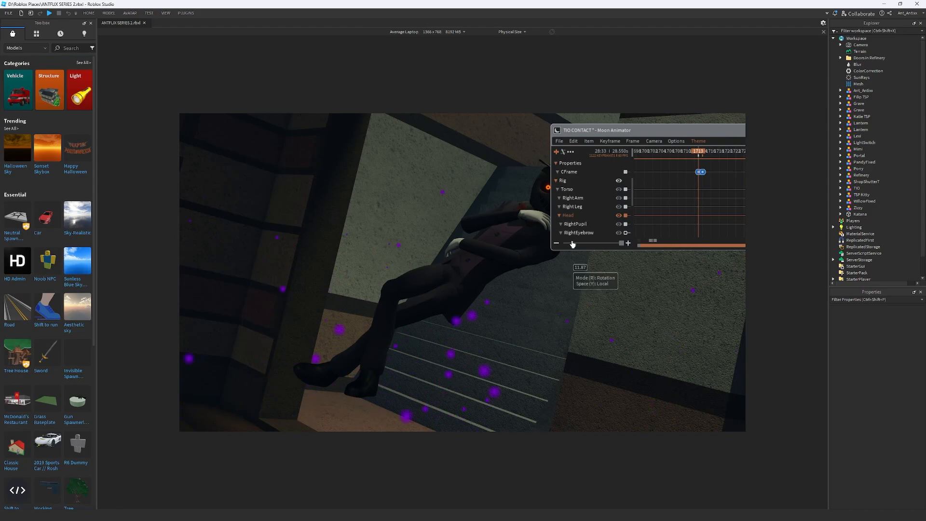
Rotate Pony's Head toward the top-hatted character at frame 1714 and move the animator window off Pony's face
key(Right)
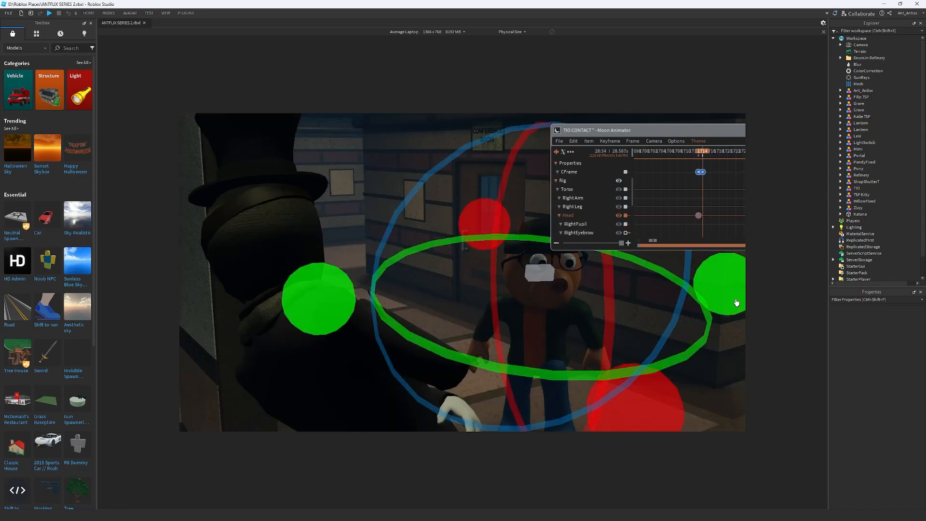
drag(736, 305, 713, 316)
drag(498, 386, 498, 386)
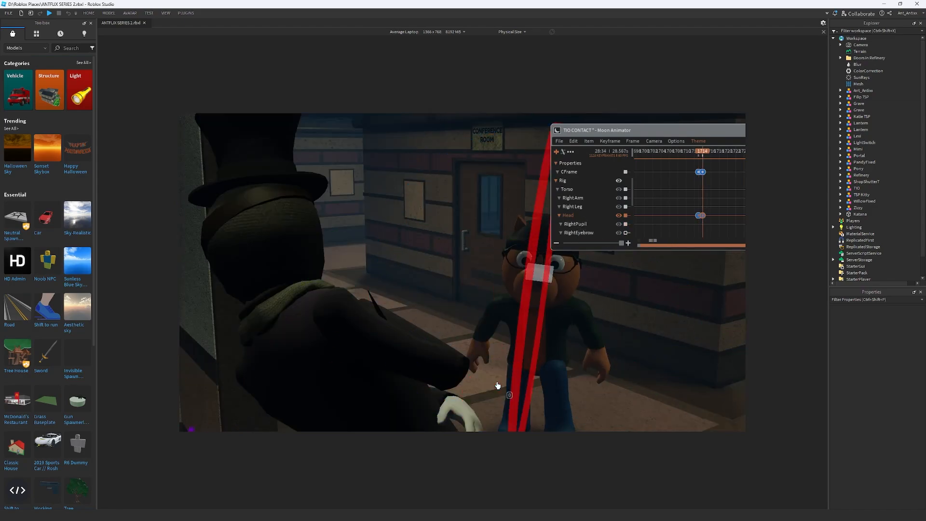
drag(508, 351, 527, 320)
drag(330, 262, 345, 257)
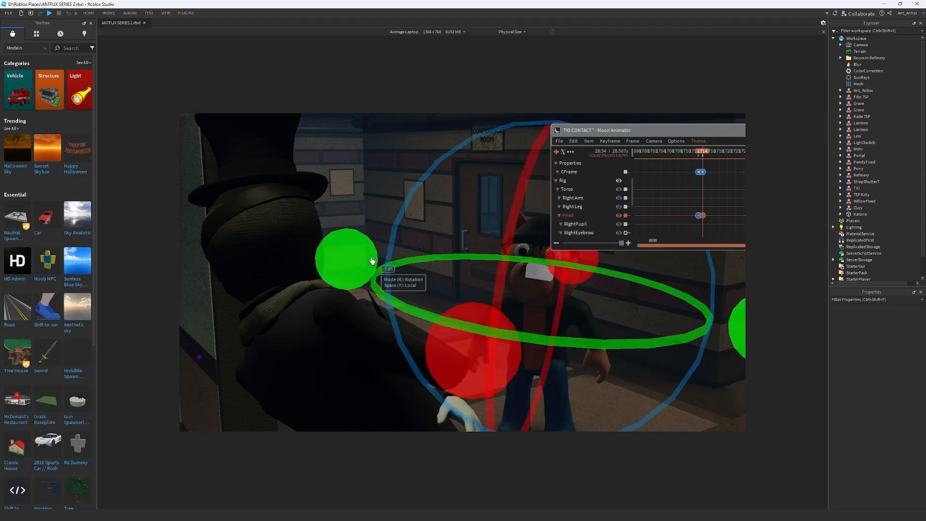
drag(603, 130, 271, 243)
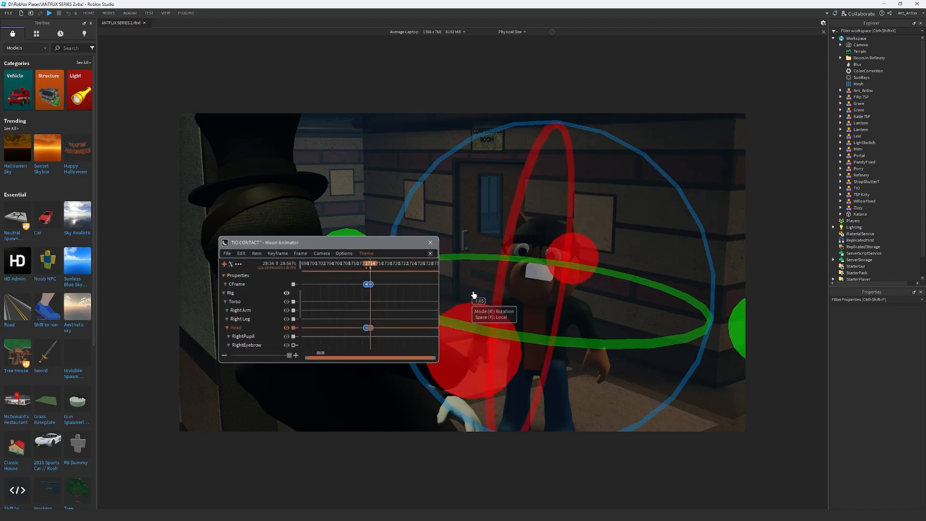
drag(359, 248, 646, 304)
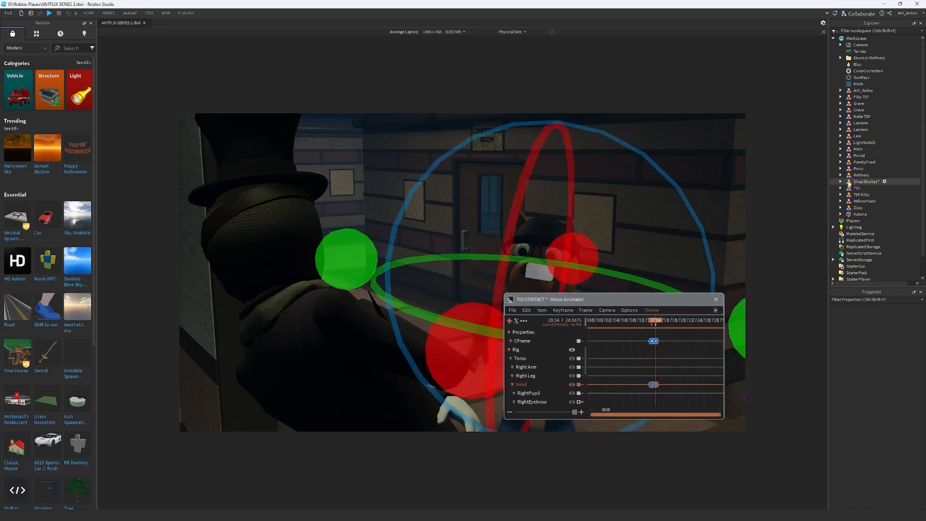
Try to add the Portal model to the animation with its CFrame property
click(870, 155)
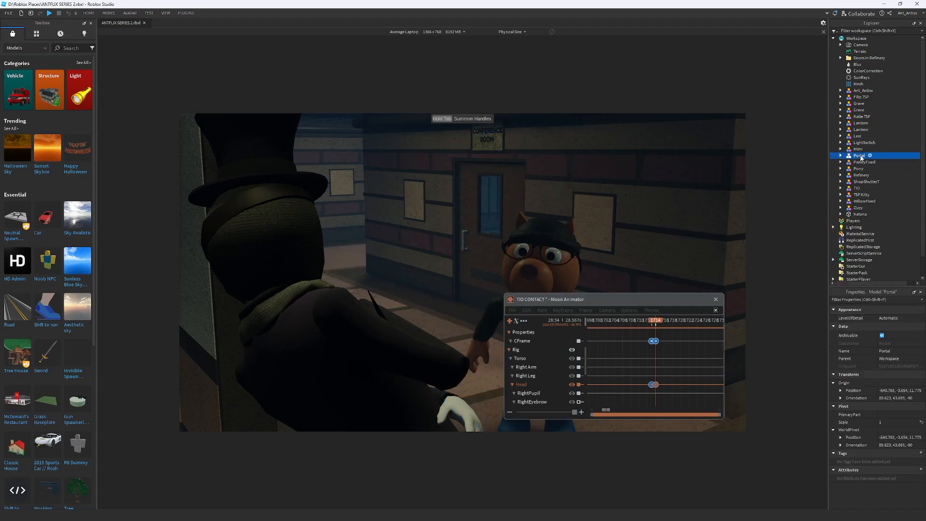
key(f)
key(w)
right_drag(674, 210, 675, 211)
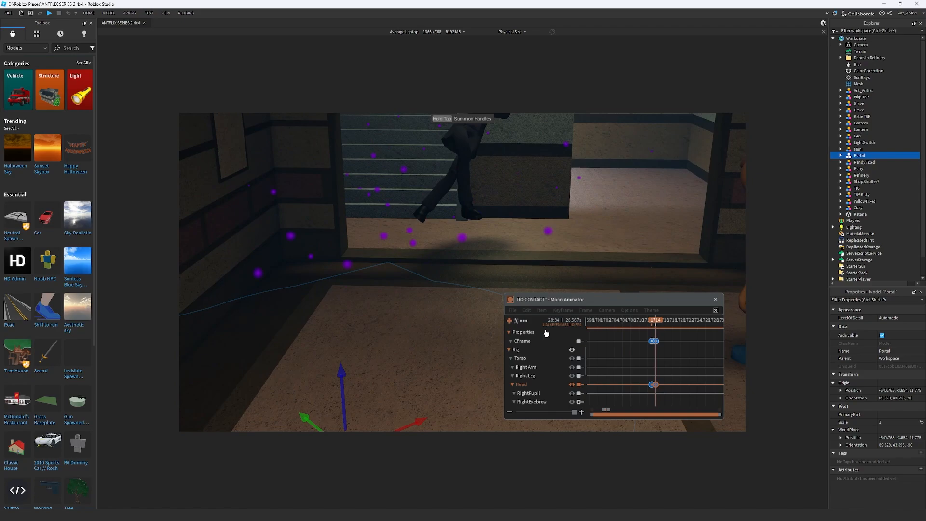
click(511, 328)
click(509, 323)
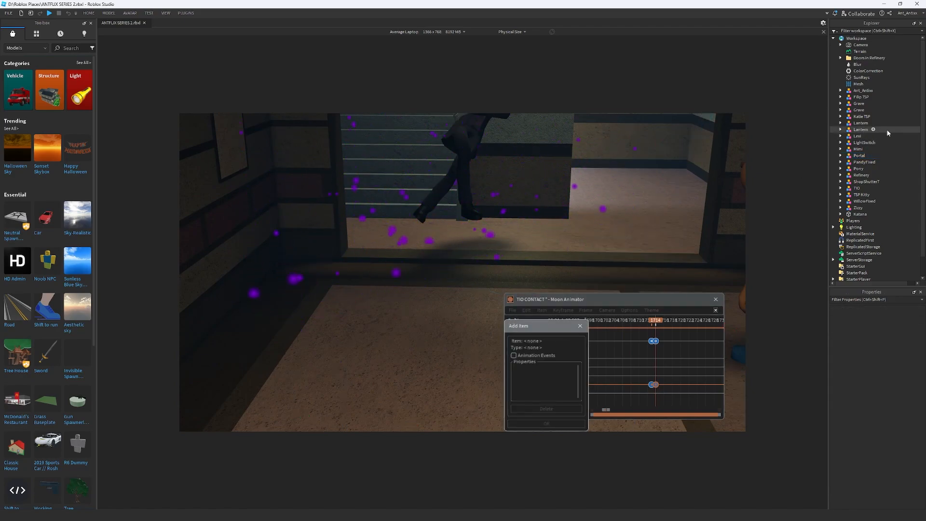
click(858, 156)
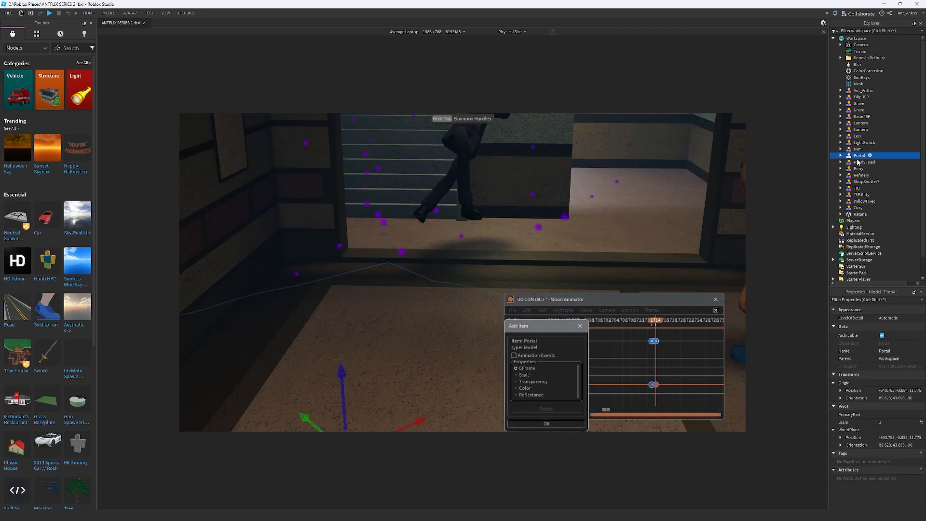
click(546, 425)
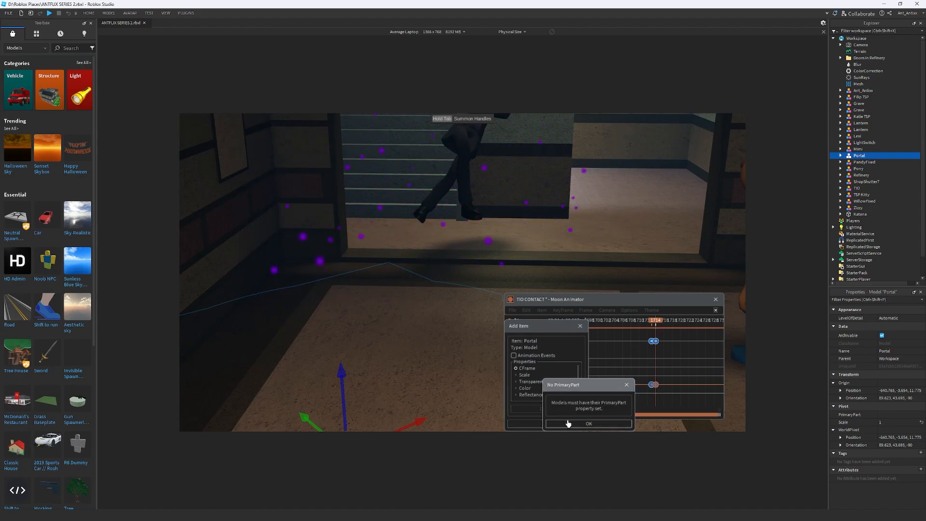
click(614, 424)
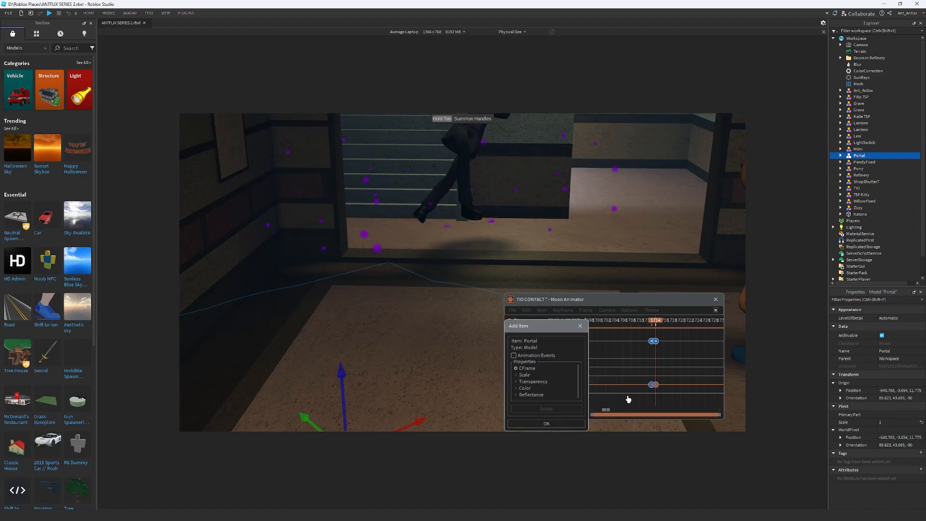
click(579, 329)
Set the Portal model's PrimaryPart to its child object named Part
click(841, 155)
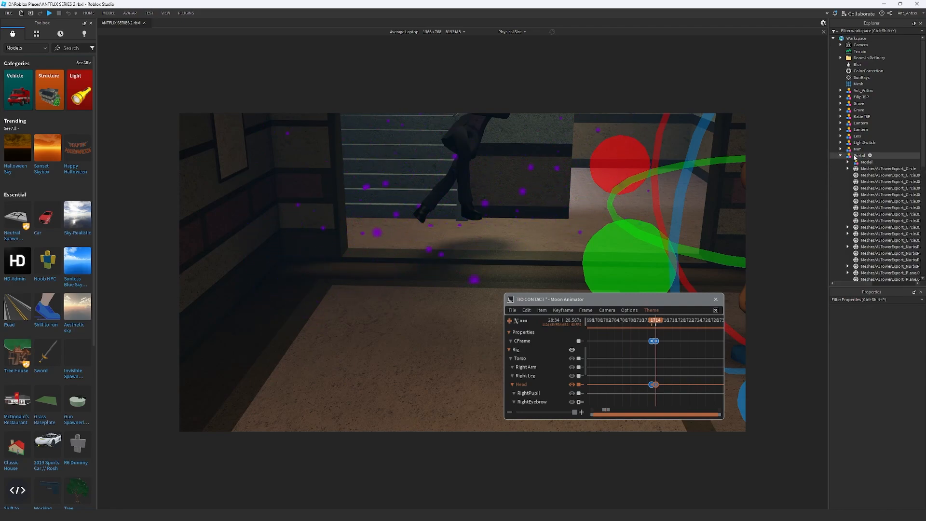
click(857, 155)
click(866, 162)
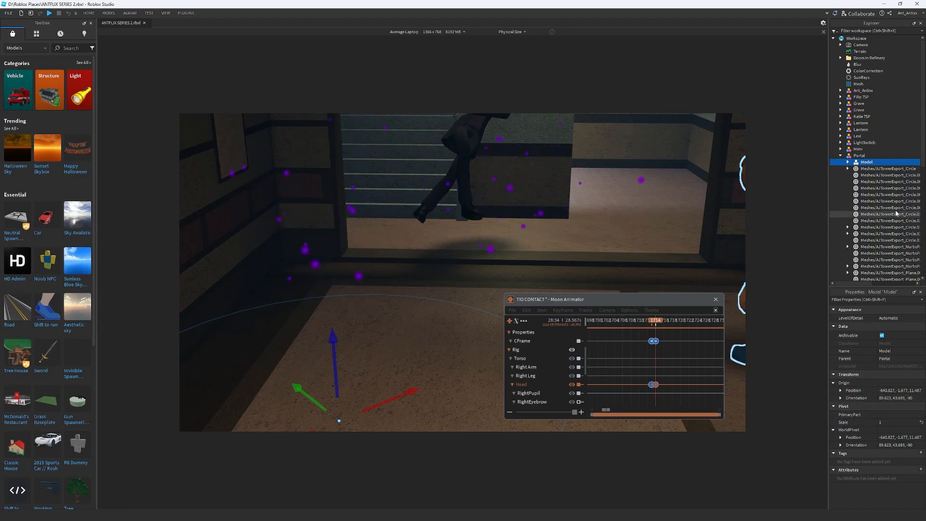
scroll(892, 210, down, 8)
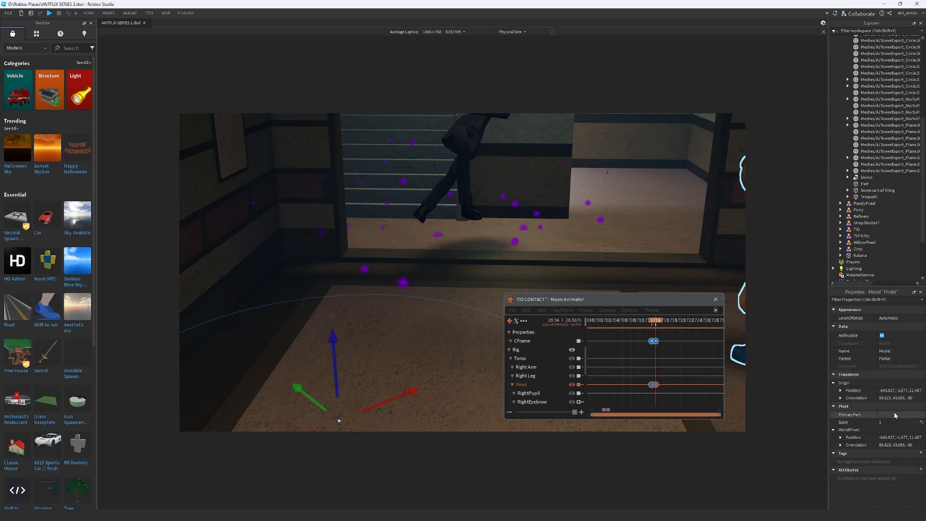
scroll(868, 151, up, 8)
click(868, 155)
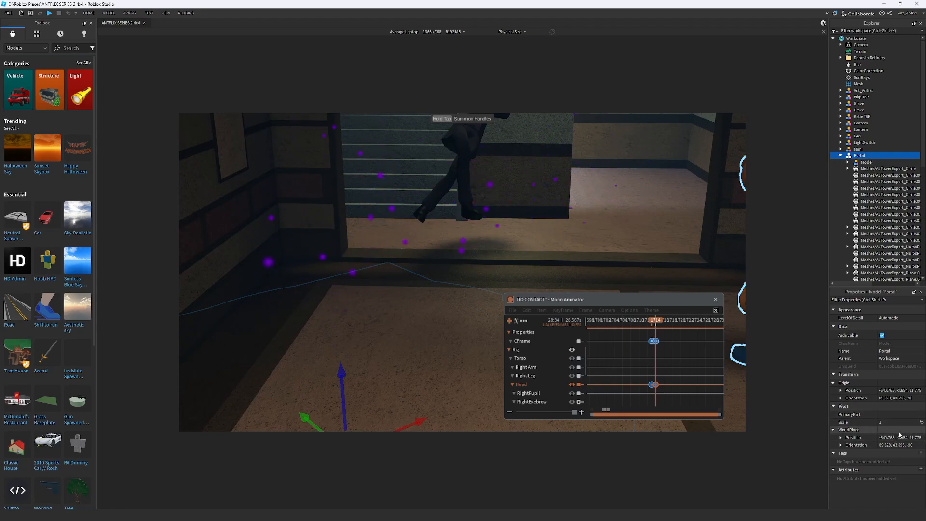
click(898, 414)
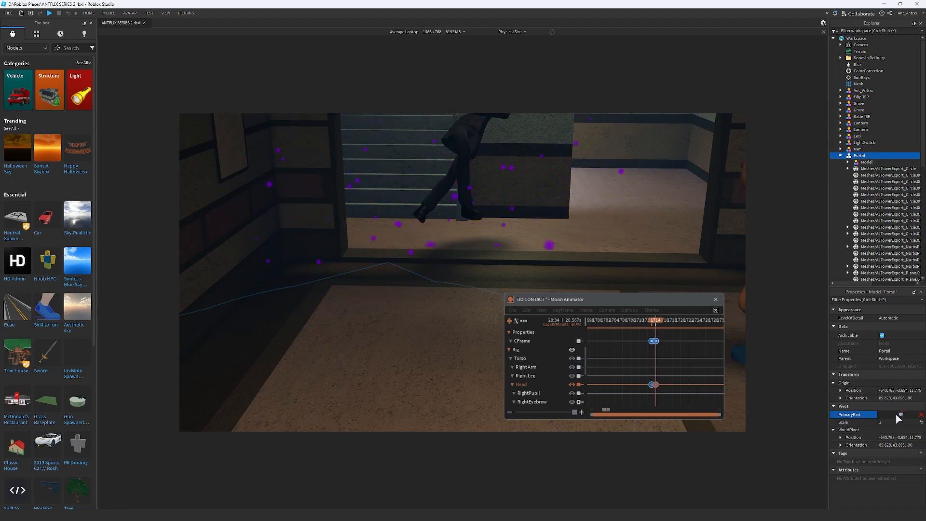
scroll(873, 216, down, 5)
click(865, 202)
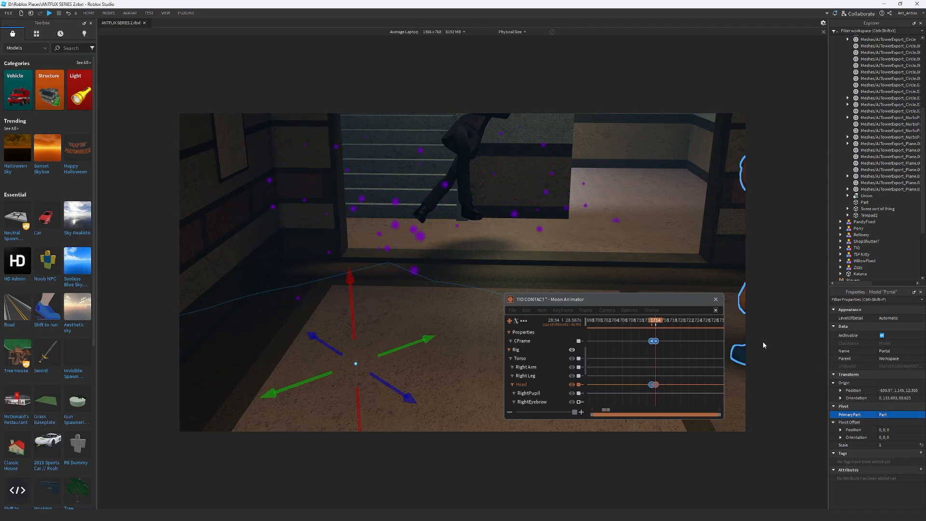
Add the Portal model to the animation with its CFrame property
click(510, 322)
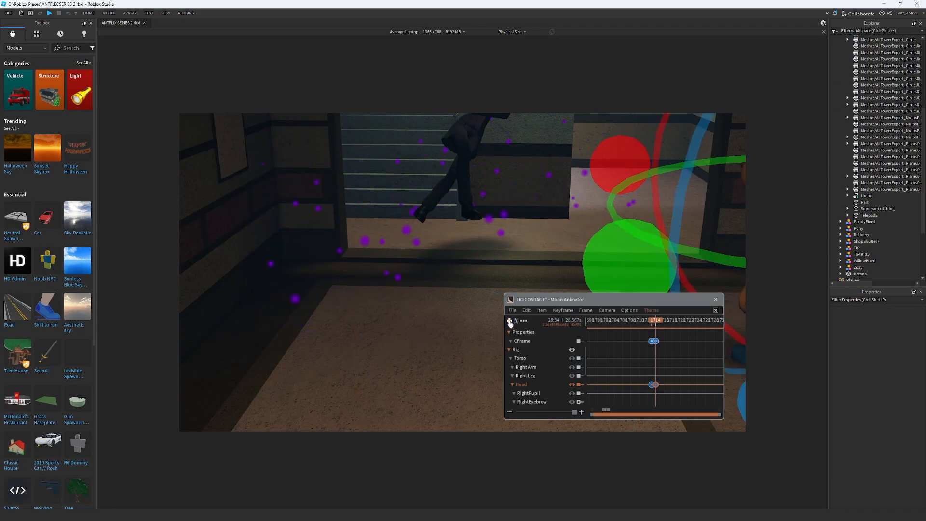
click(509, 321)
scroll(837, 154, down, 4)
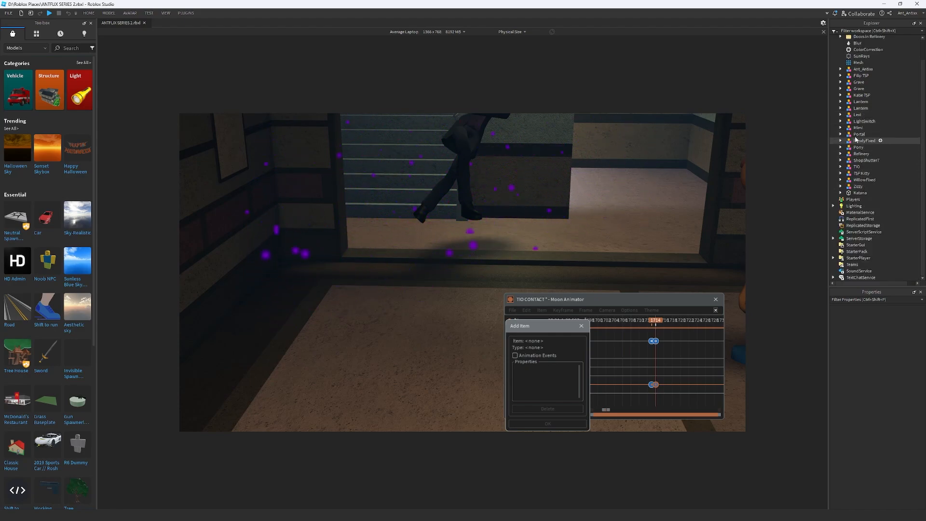
click(860, 134)
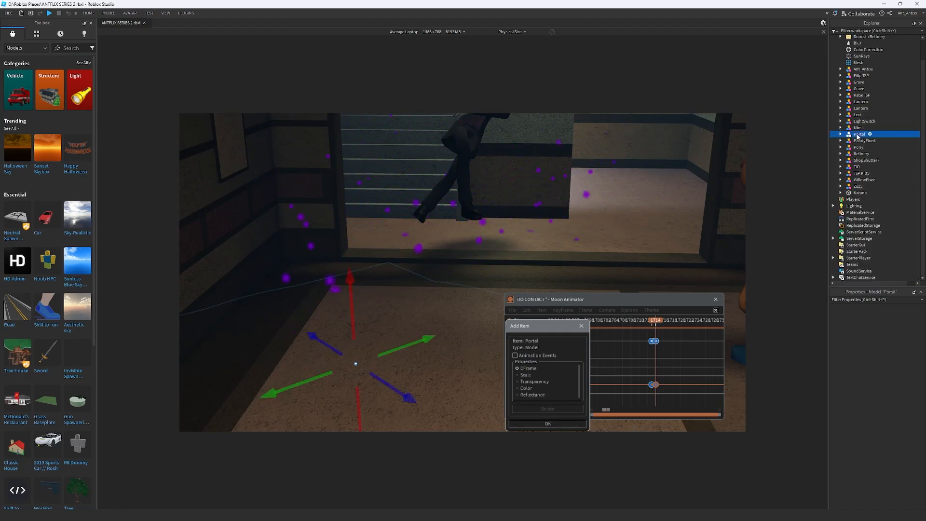
click(547, 424)
scroll(545, 351, up, 2)
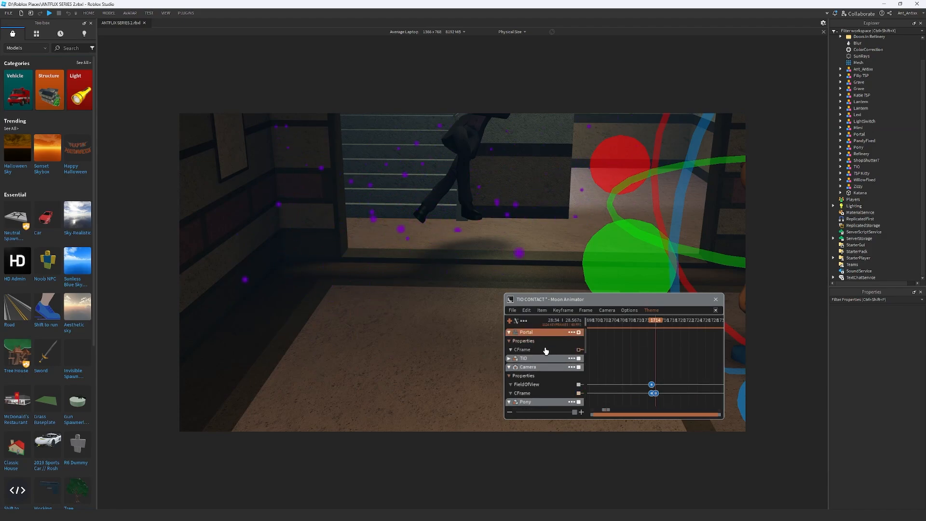
Keyframe Portal's CFrame at frame 1573, and at frame 1569 shift the portal vertically by -14.89
click(545, 351)
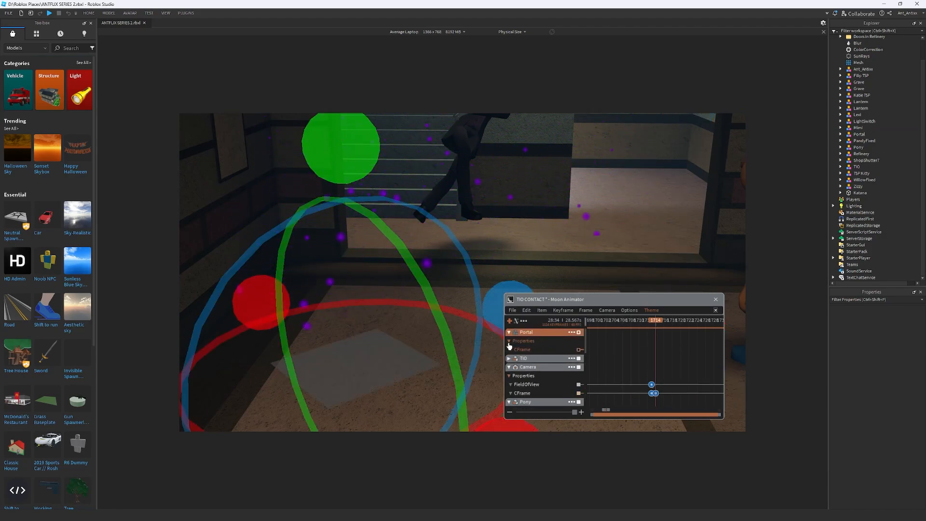
mouse_move(658, 322)
mouse_down()
mouse_move(555, 328)
mouse_move(661, 334)
mouse_up()
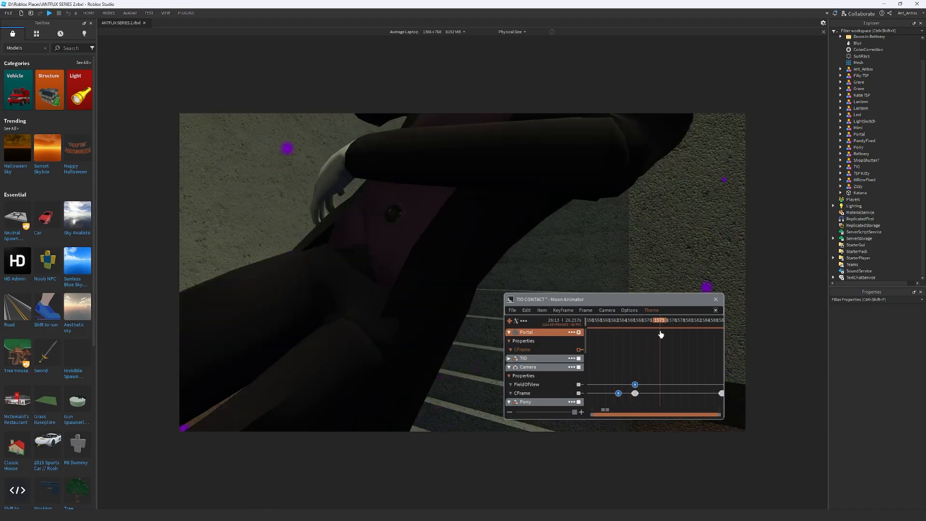
key(equal)
mouse_move(663, 325)
mouse_down()
mouse_move(629, 327)
mouse_move(646, 327)
mouse_up()
key(s)
right_drag(616, 250, 616, 250)
key(r)
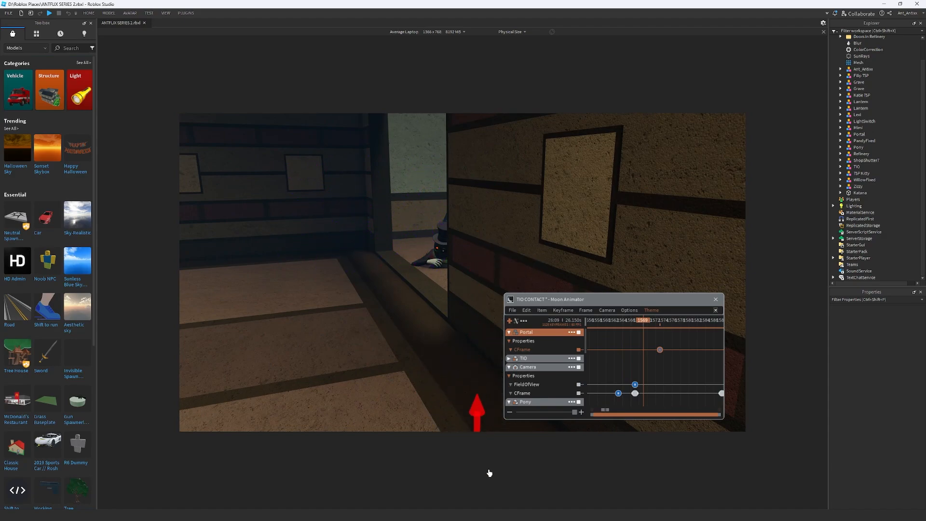
Play the animation from frame 1554 to check the portal's timing in the camera reveal
mouse_move(646, 327)
mouse_down()
mouse_move(686, 327)
mouse_move(627, 328)
mouse_up()
scroll(647, 357, down, 8)
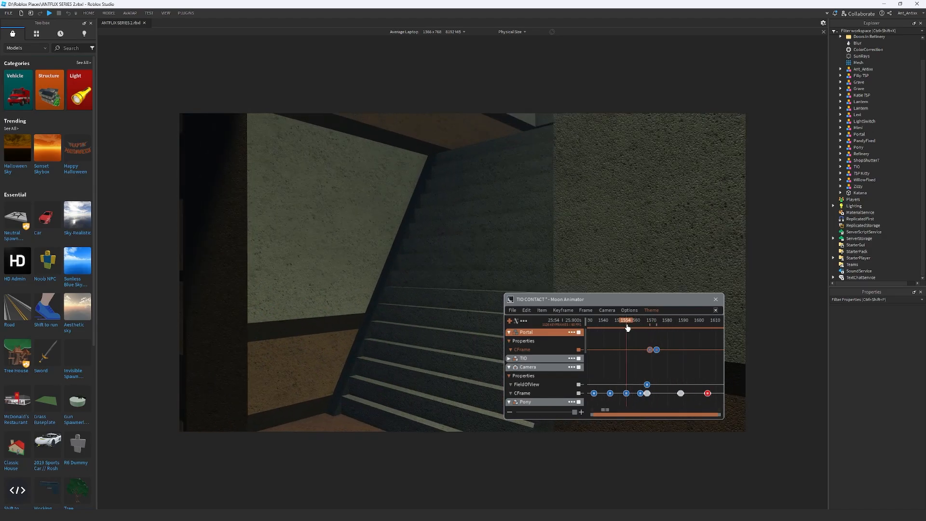
key(space)
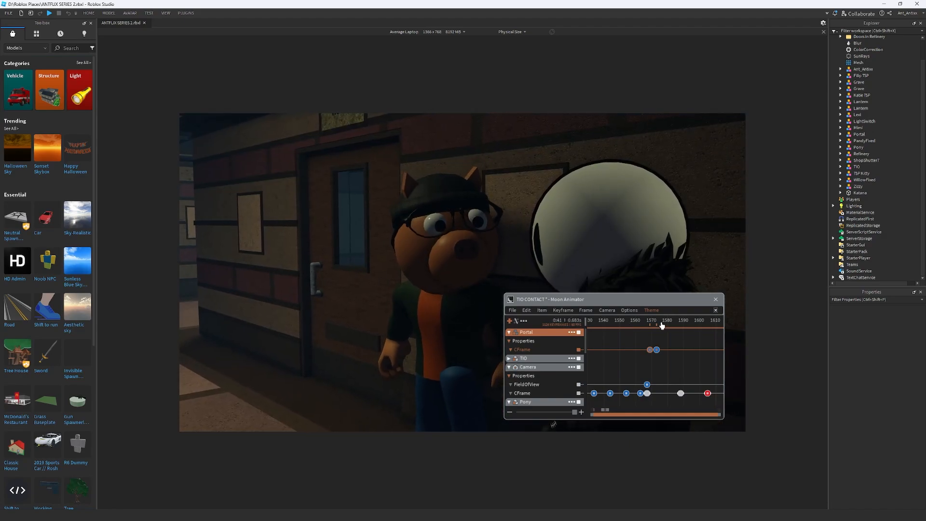
Raise Portal's CFrame slightly at frame 1573, below the top-hatted character
drag(661, 324, 657, 325)
scroll(660, 252, down, 5)
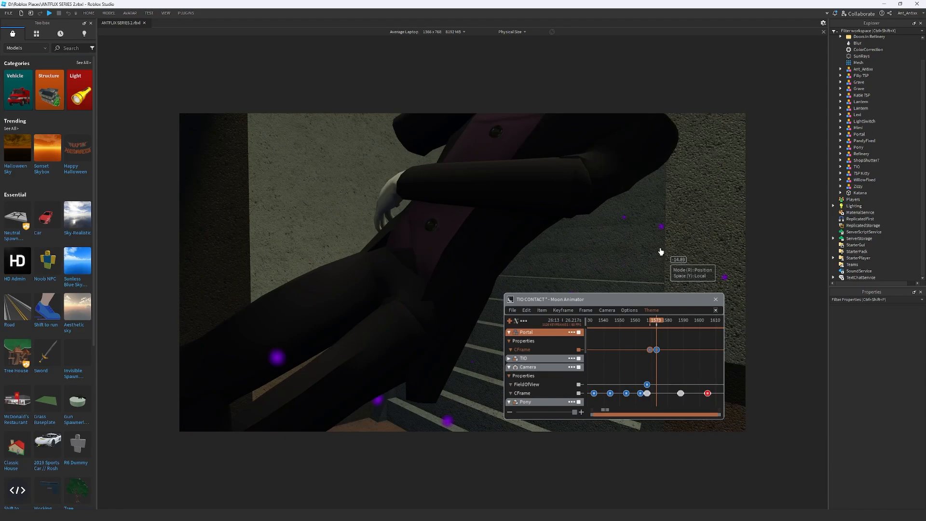
right_drag(662, 251, 662, 253)
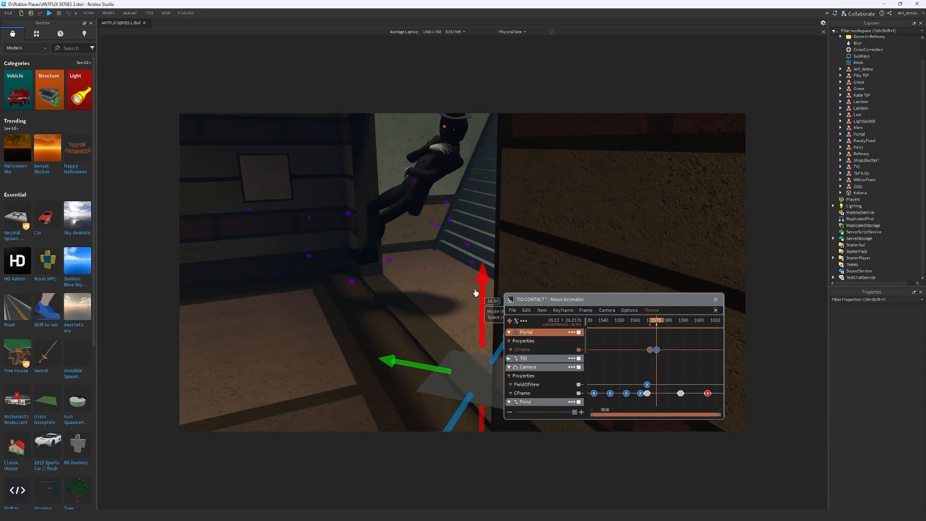
drag(480, 290, 481, 269)
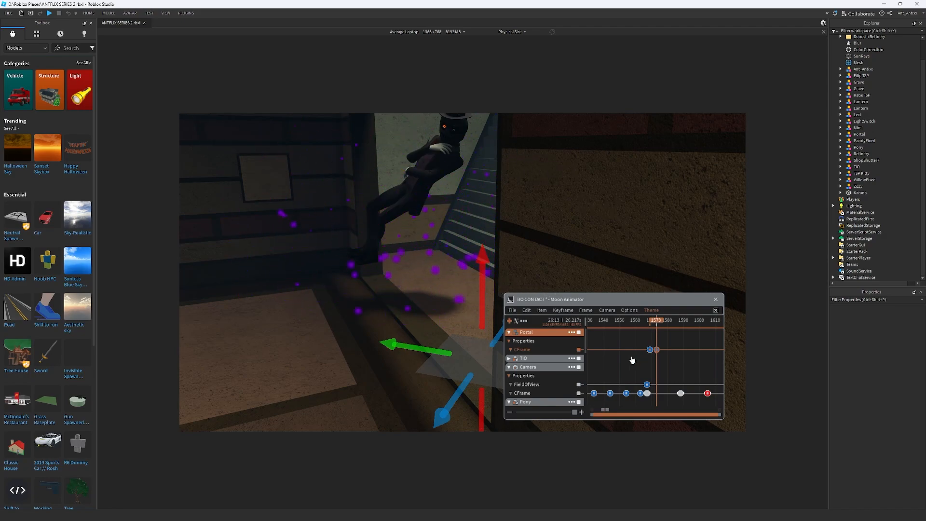
Collapse the Portal, Camera and Pony tracks in the animation's item list
click(509, 332)
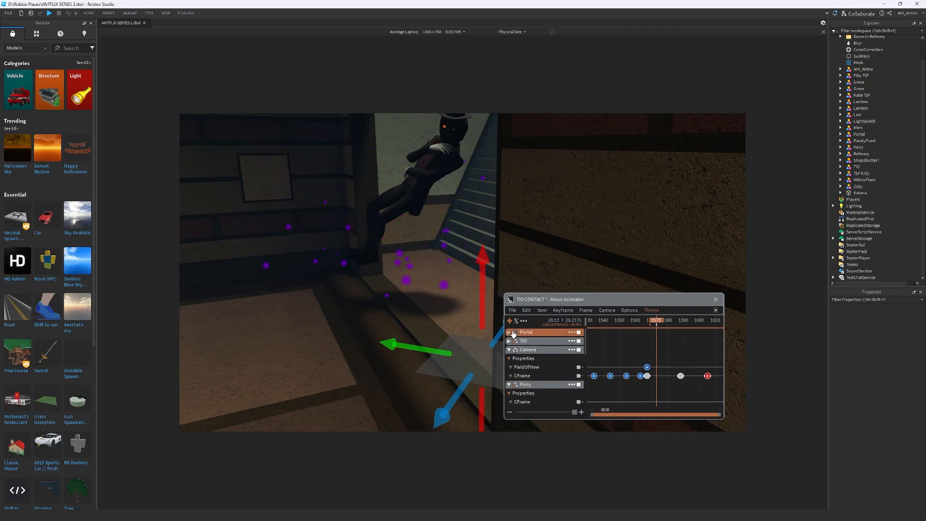
click(510, 349)
click(509, 358)
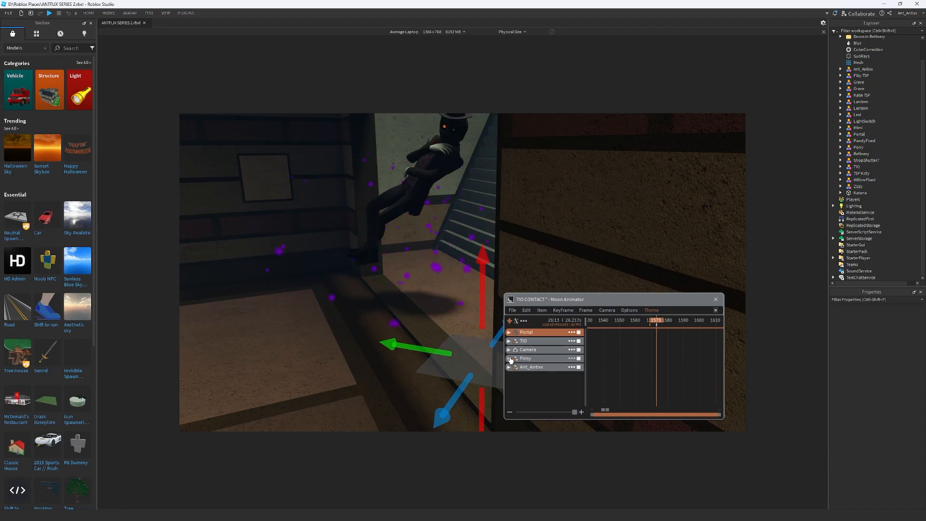
Add the Lighting service to the animation with only its Ambient property
scroll(864, 135, up, 2)
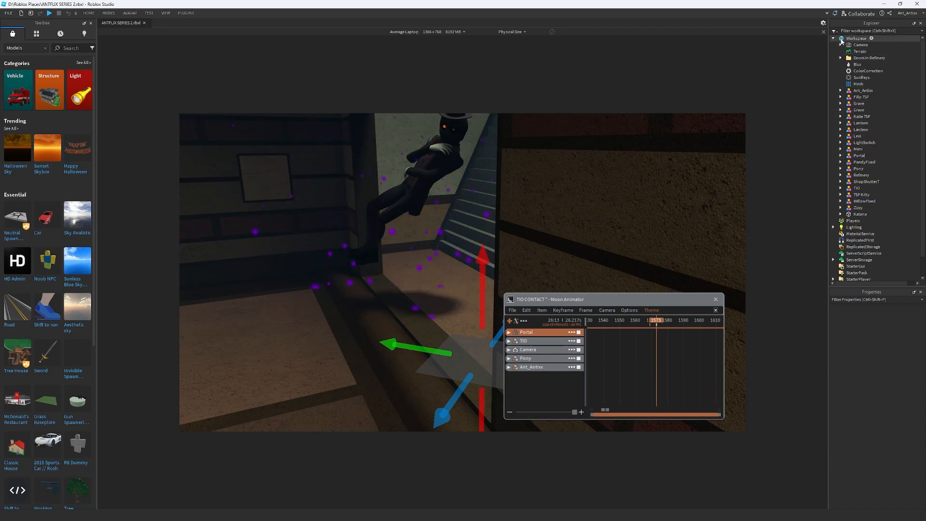
click(834, 38)
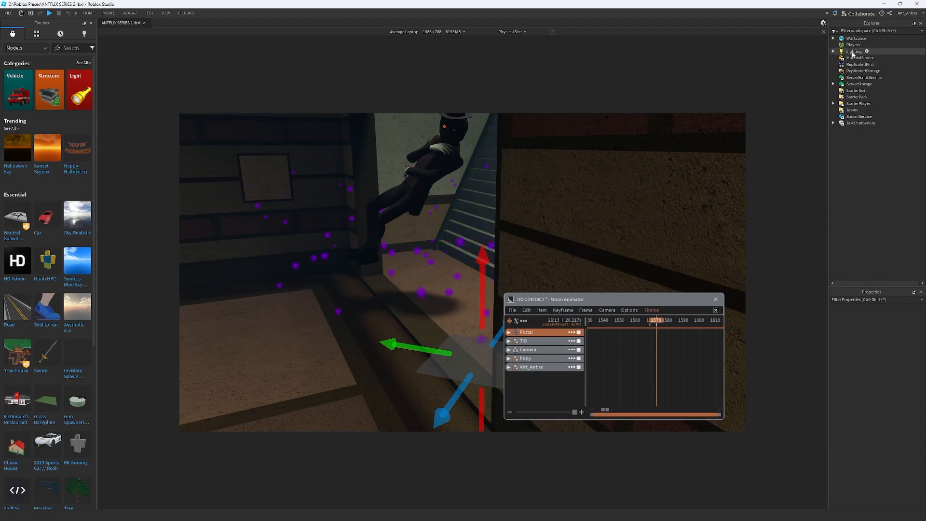
click(854, 51)
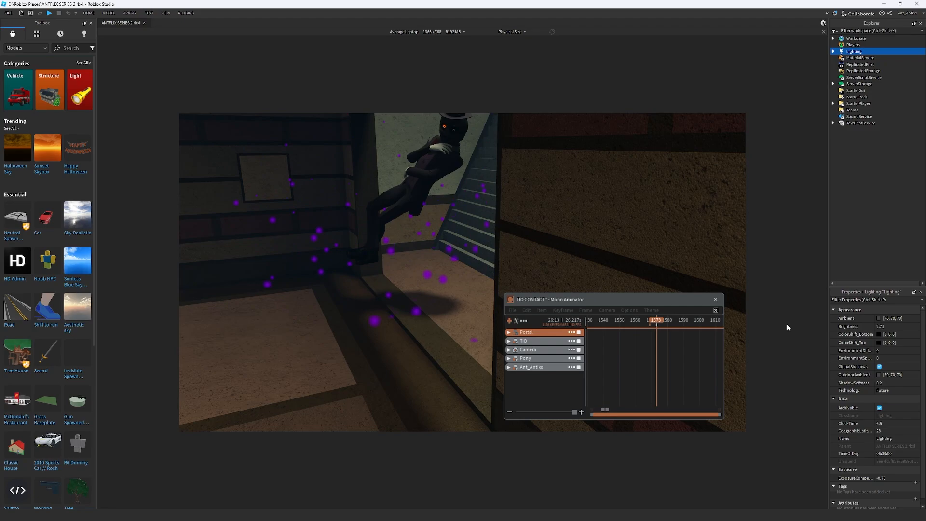
click(506, 333)
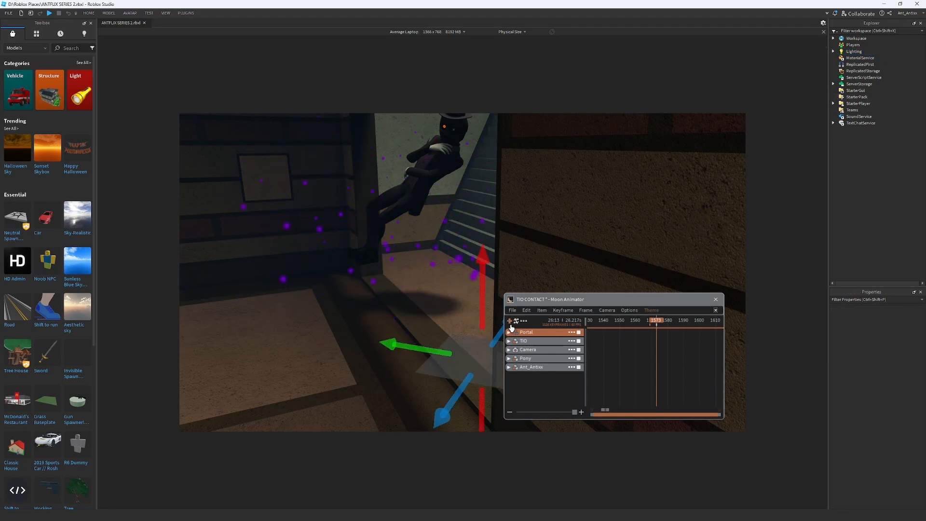
click(511, 321)
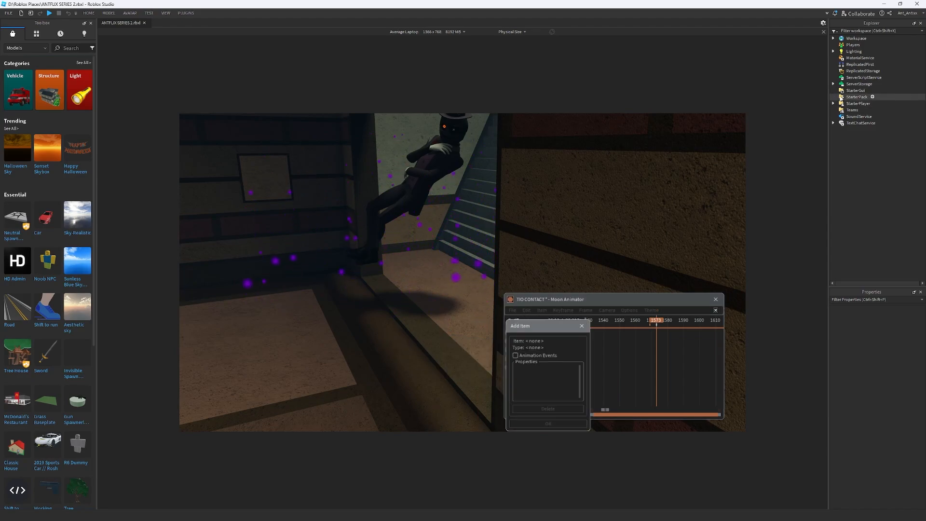
click(854, 51)
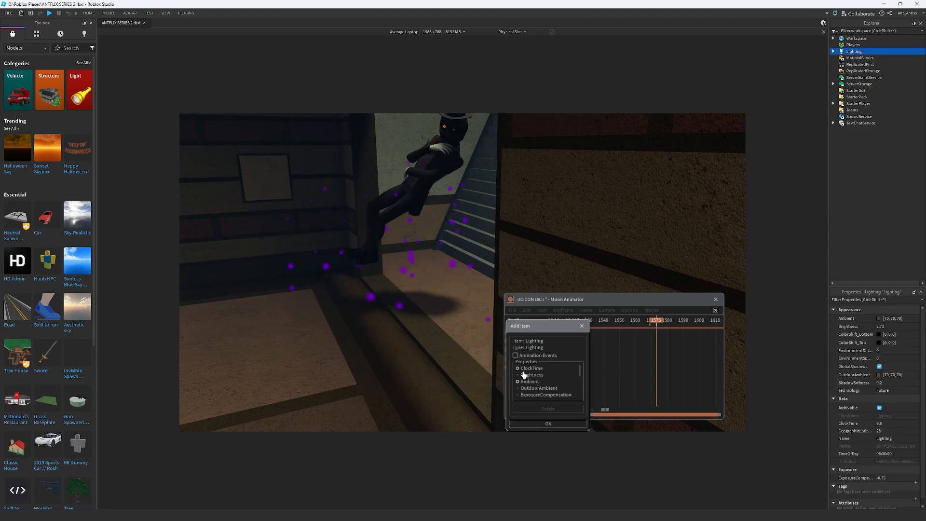
click(548, 423)
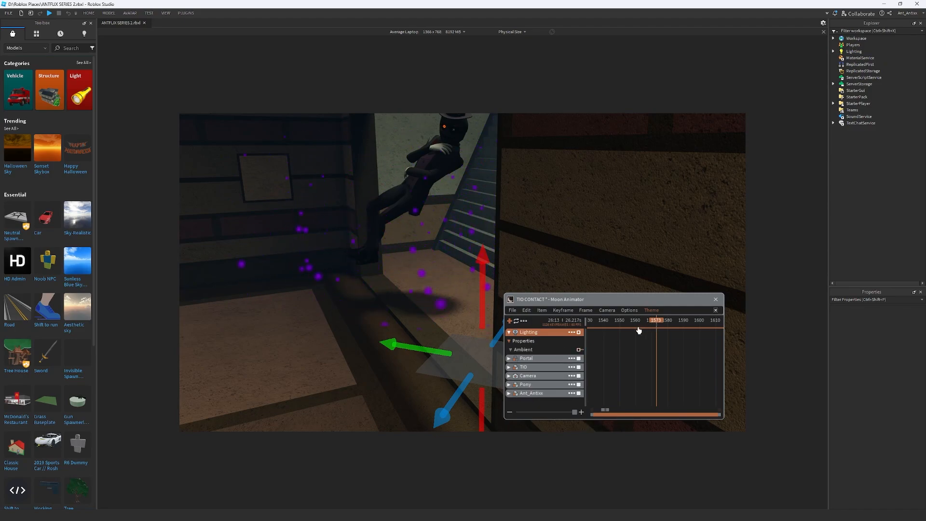
Add a keyframe for Lighting's Ambient at frame 1572 and advance to frame 1573
mouse_move(656, 324)
mouse_down()
mouse_move(630, 325)
mouse_move(640, 323)
mouse_up()
drag(640, 322, 656, 321)
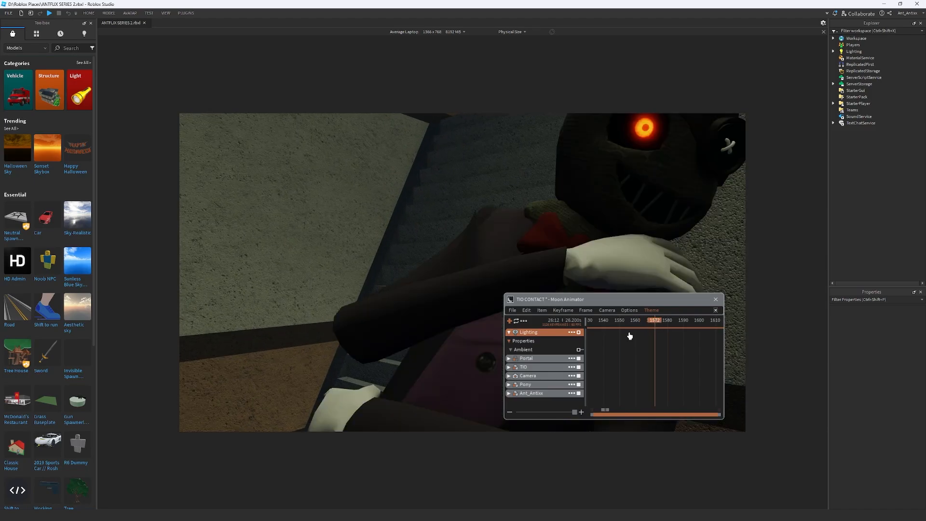
key(Right)
key(Right)
key(Right)
key(Right)
key(Right)
key(Right)
key(Right)
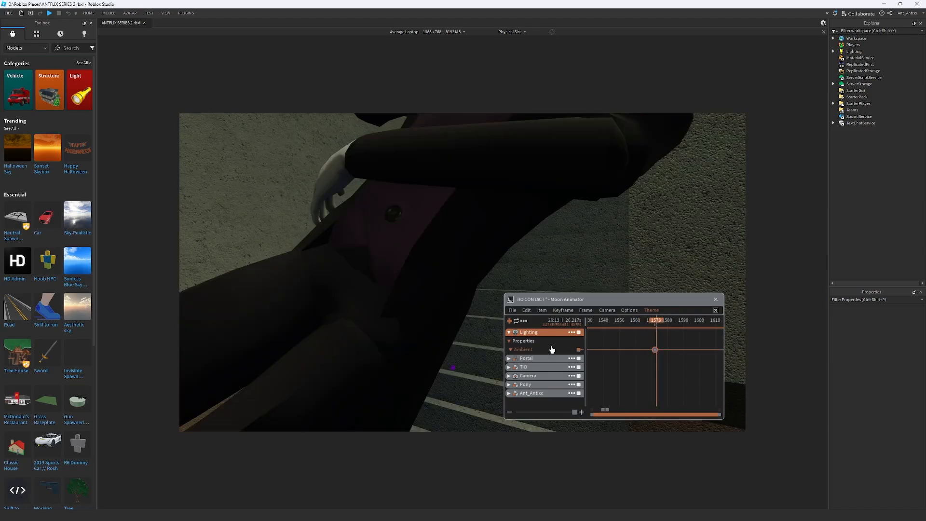
Paste the Lighting Ambient keyframe at frame 1579 and set its colour to bright magenta, hex f600ff
key(ctrl+v)
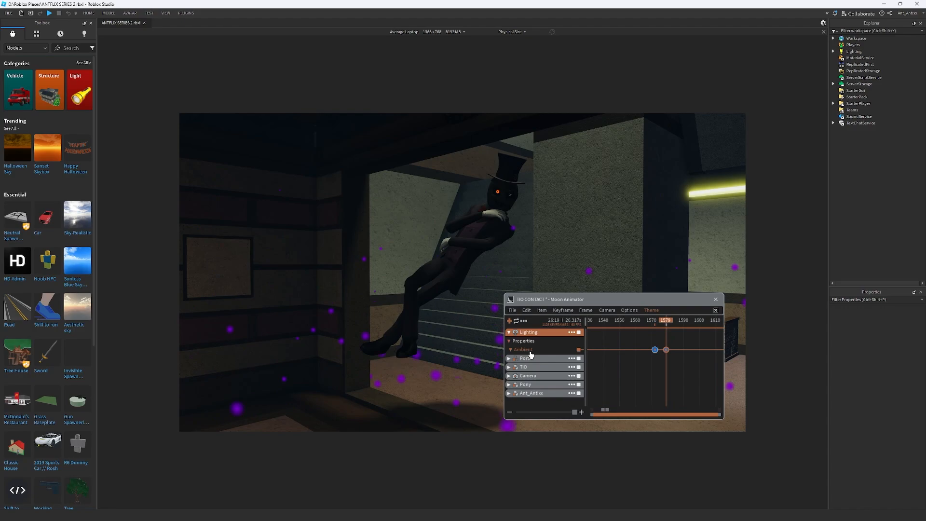
key(7)
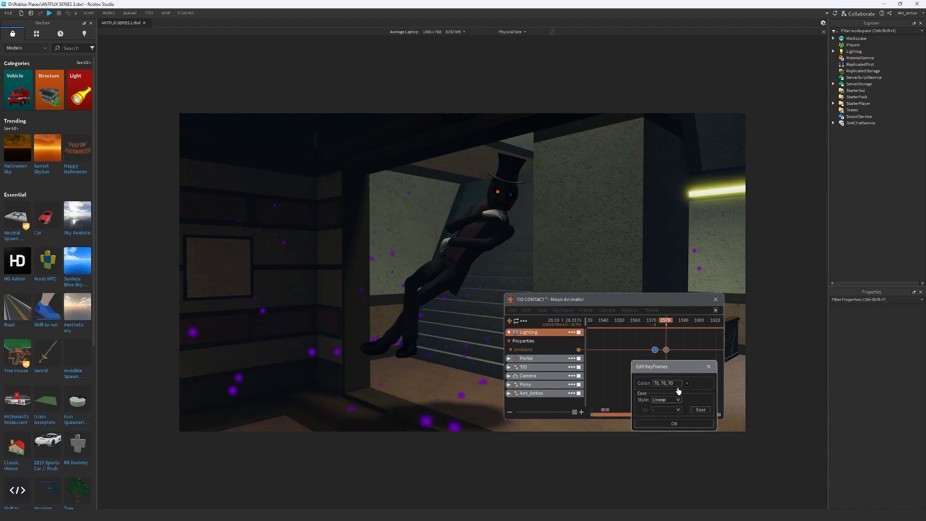
click(678, 390)
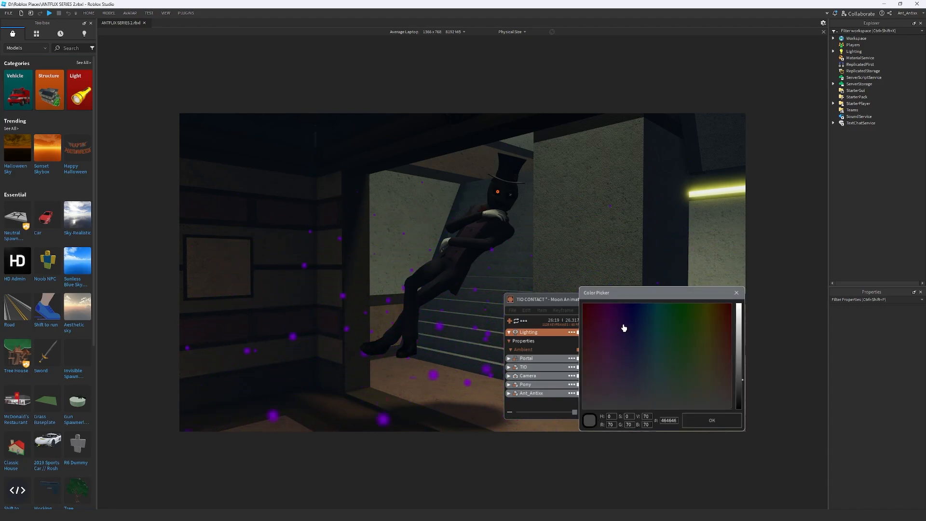
click(609, 323)
drag(608, 301, 609, 324)
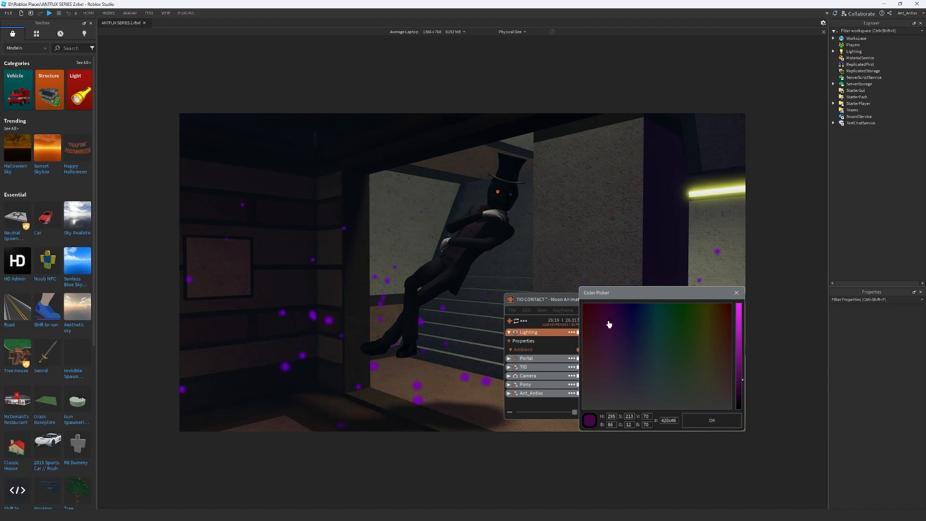
drag(737, 347, 740, 302)
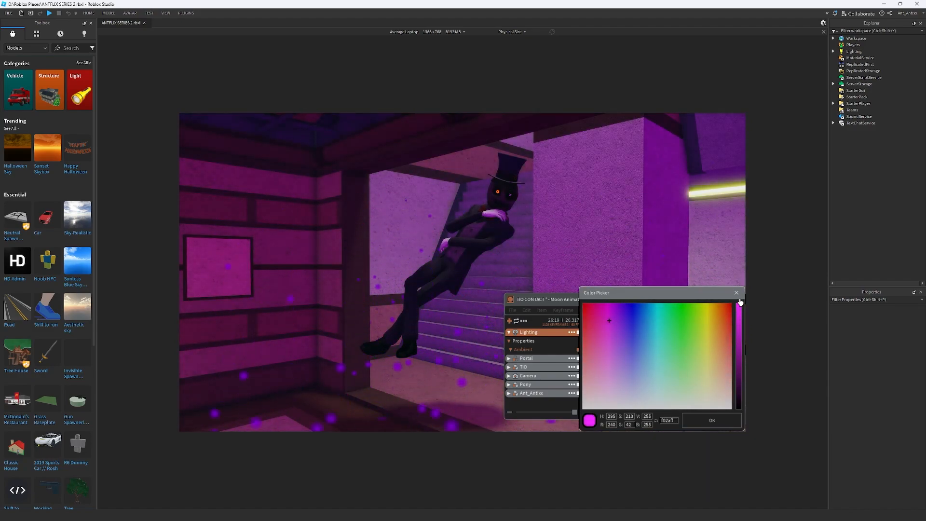
drag(609, 321, 608, 317)
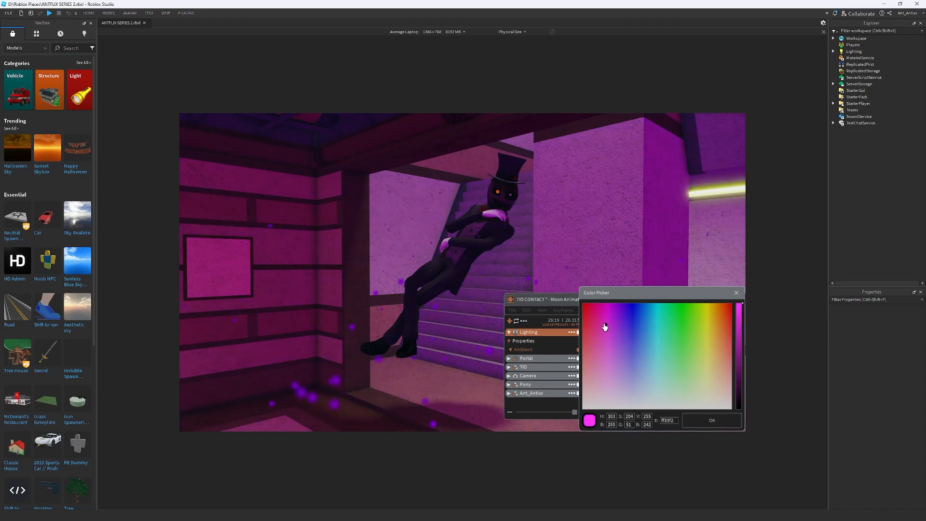
drag(611, 319, 609, 326)
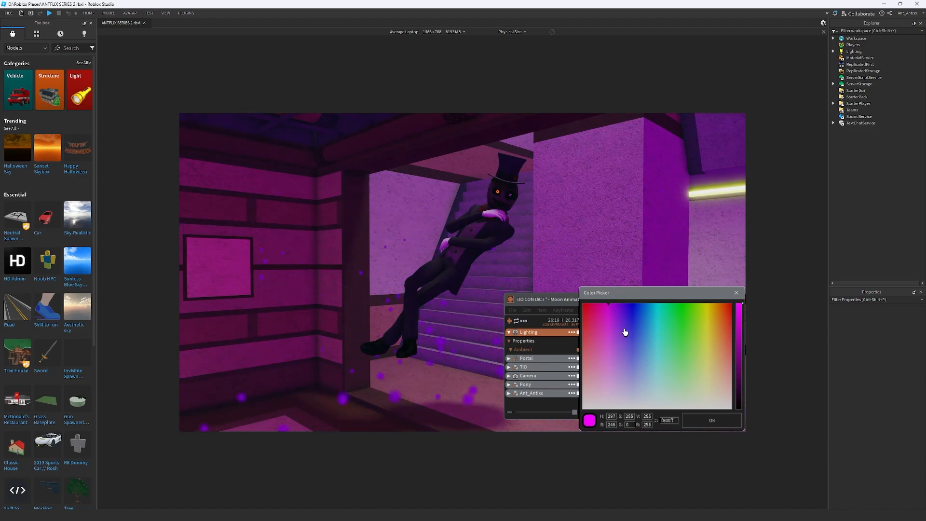
click(710, 423)
click(689, 423)
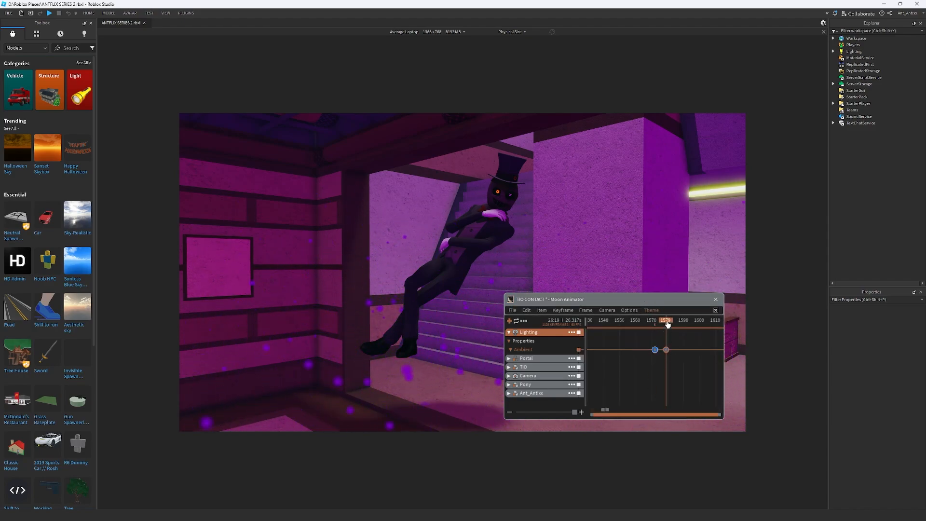
Preview the ambient colour transition around frame 1572 and examine the Lighting service's appearance properties
drag(671, 357, 629, 333)
key(space)
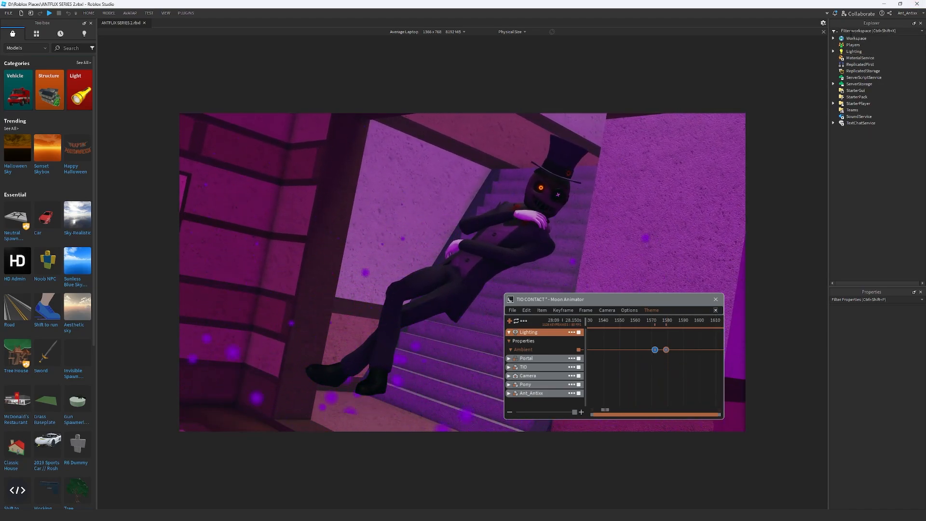
click(832, 52)
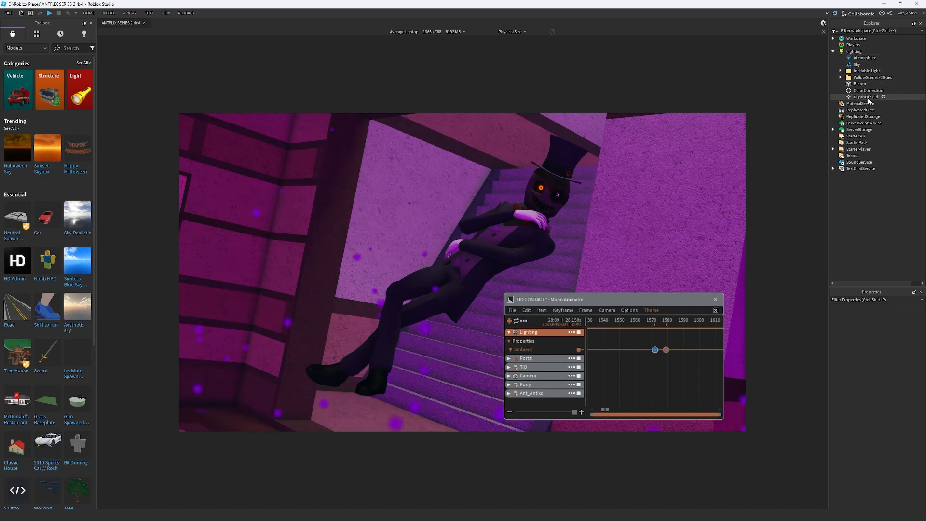
click(854, 52)
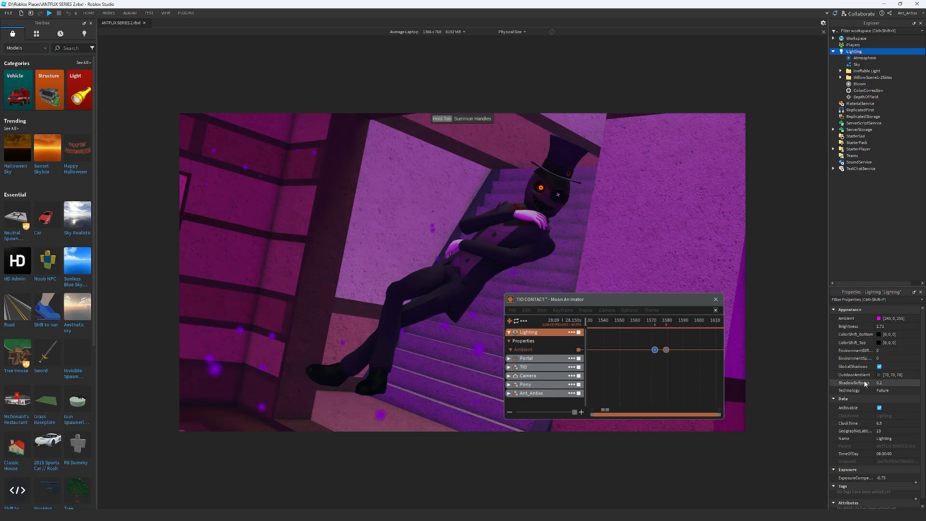
scroll(864, 380, down, 1)
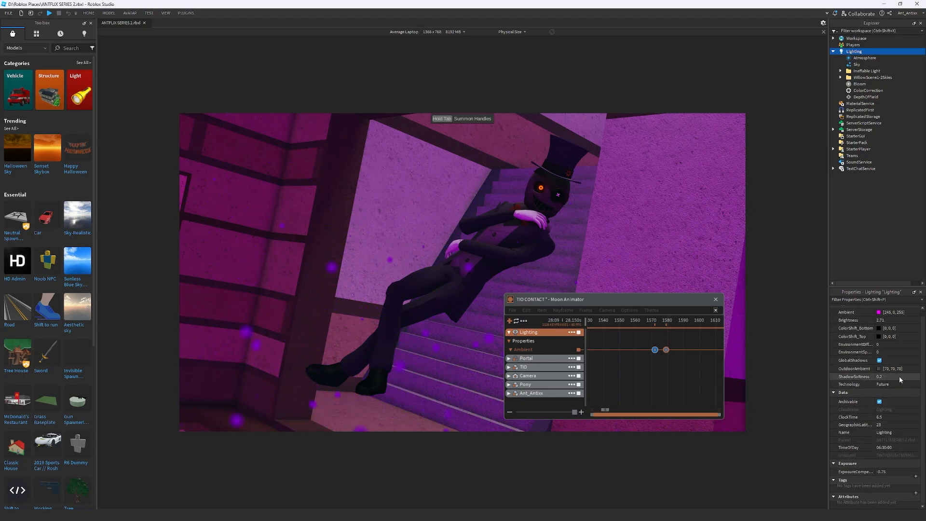
scroll(880, 374, up, 1)
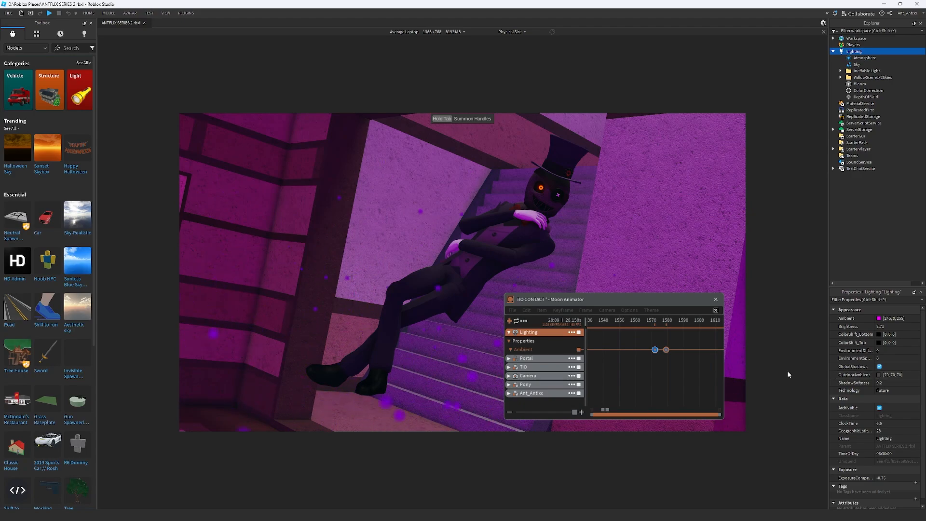
Go to frame 1572 and choose the Lighting service as the item to add to the animation
click(668, 324)
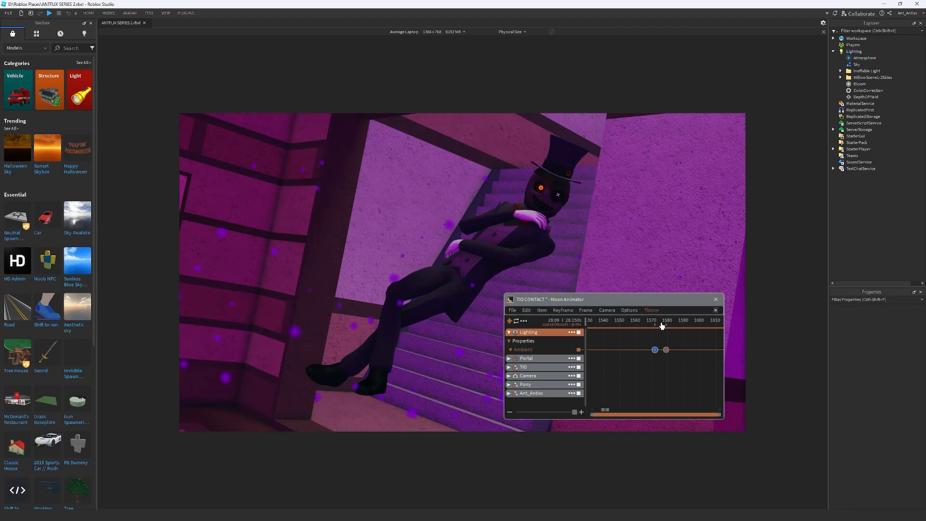
drag(668, 324, 654, 322)
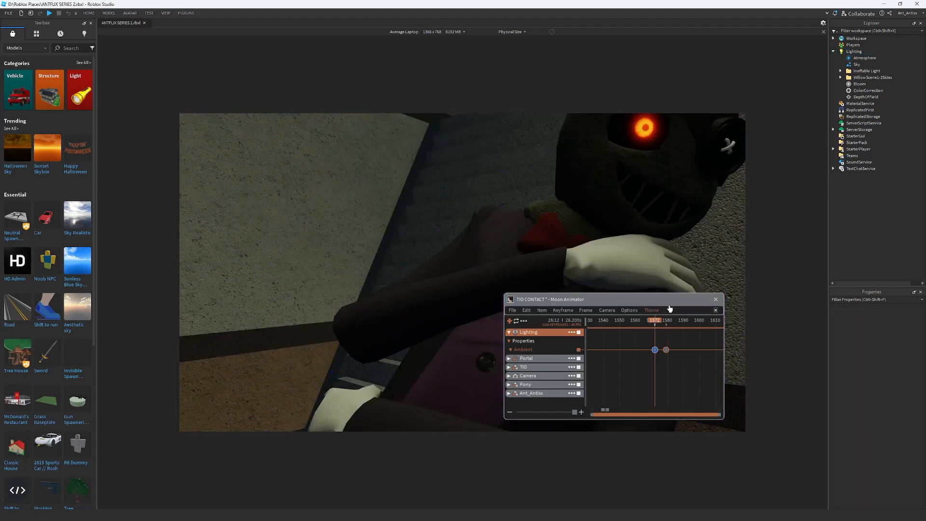
click(510, 321)
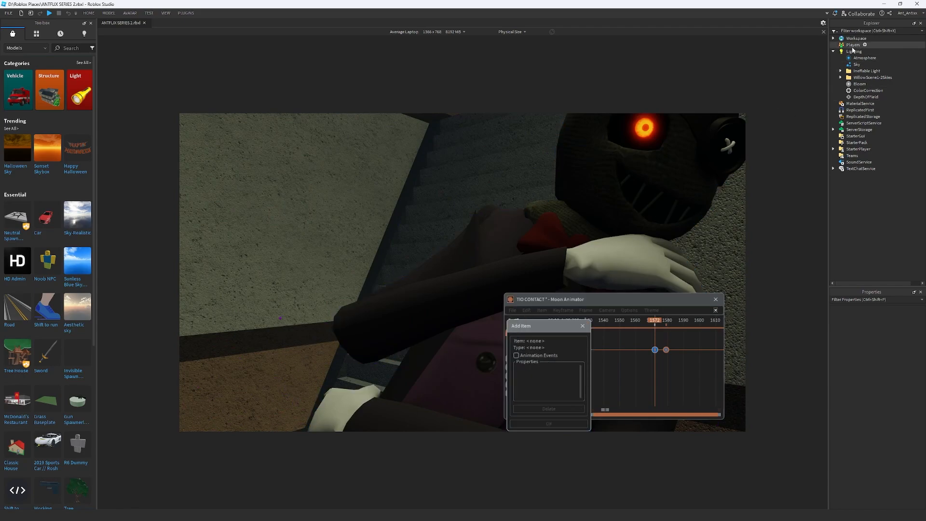
click(853, 51)
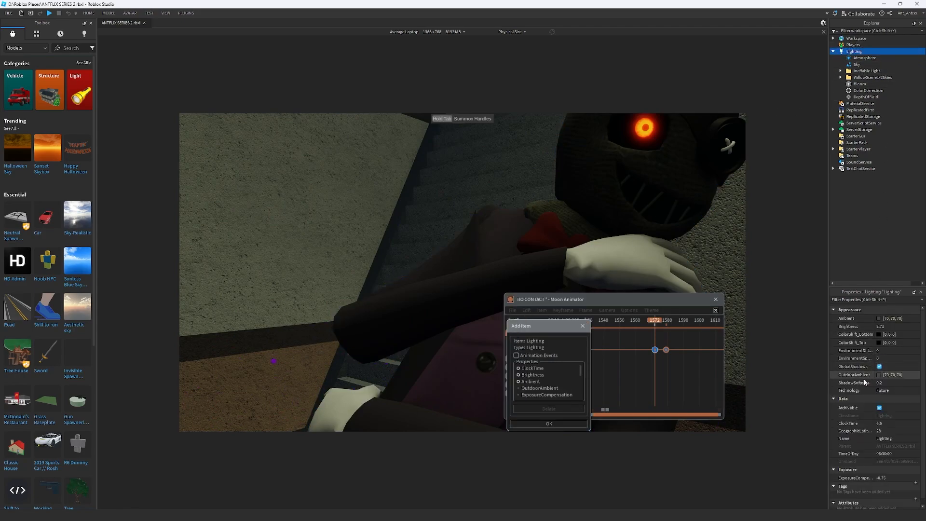
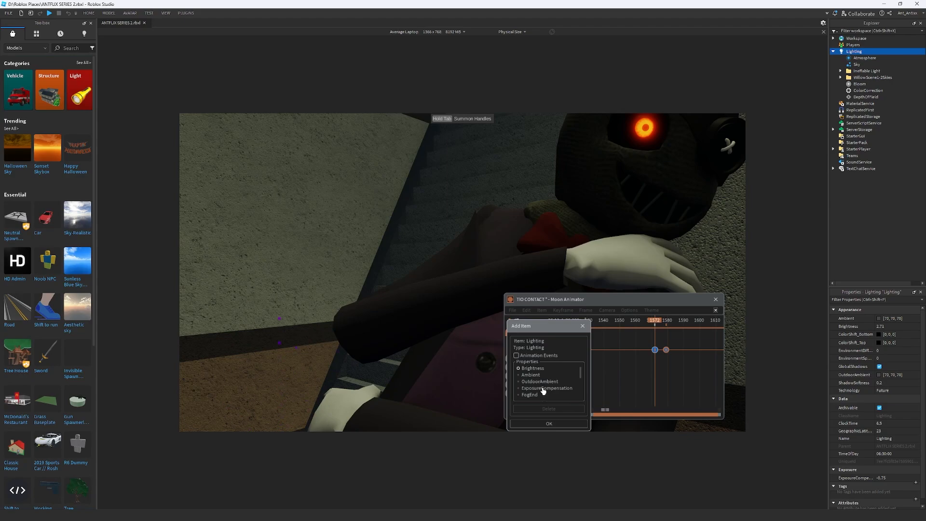
scroll(543, 388, down, 1)
scroll(548, 394, down, 1)
scroll(558, 398, up, 1)
scroll(558, 398, up, 3)
click(546, 374)
click(548, 423)
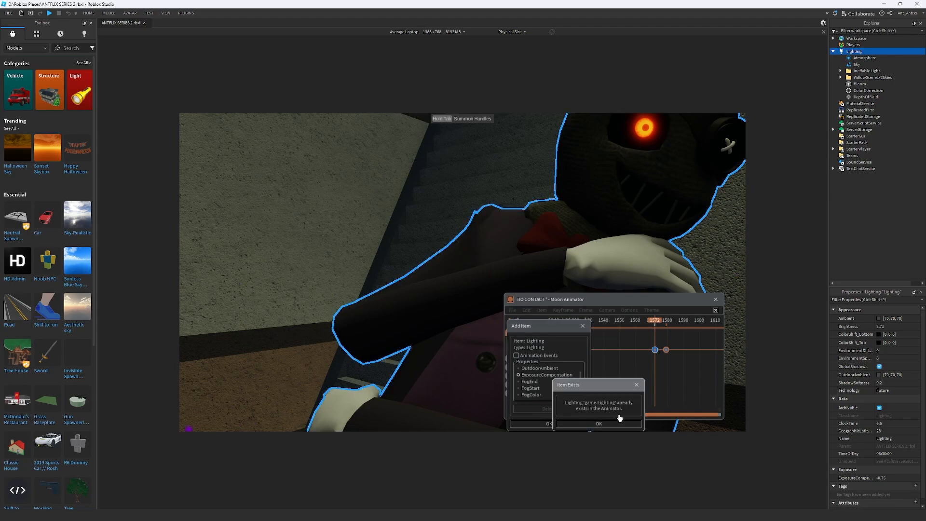
click(641, 385)
scroll(560, 386, up, 2)
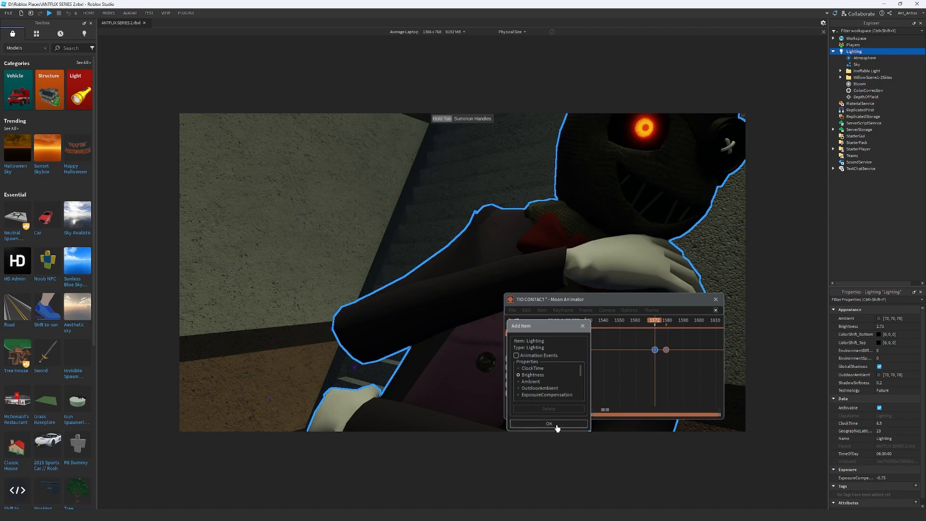
click(584, 328)
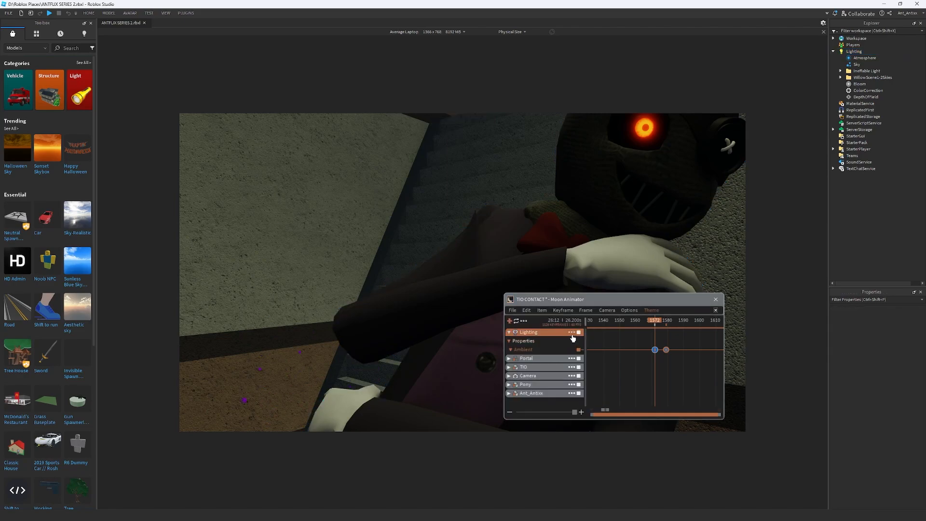
Edit the existing Lighting item to also animate Brightness, OutdoorAmbient and ExposureCompensation
click(572, 335)
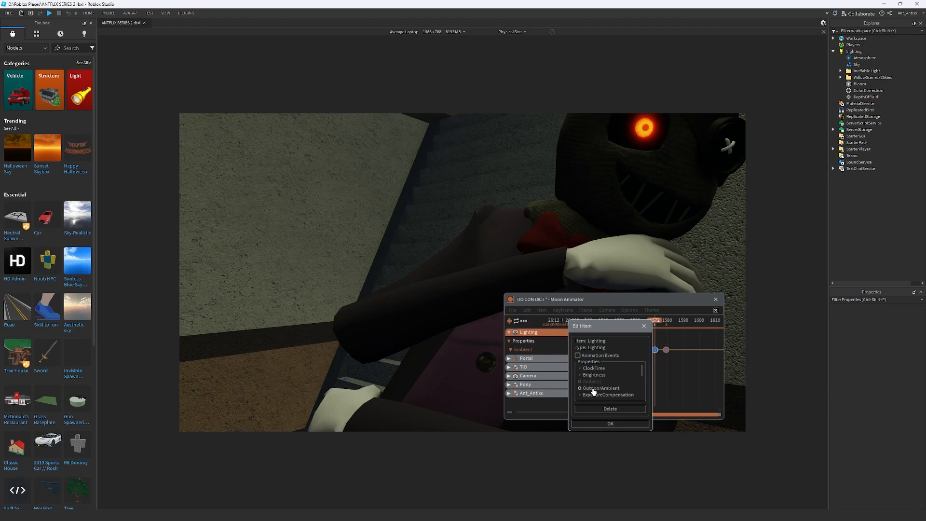
scroll(593, 391, down, 1)
scroll(601, 381, up, 1)
scroll(604, 387, down, 1)
scroll(608, 386, down, 2)
scroll(621, 394, down, 2)
scroll(622, 392, up, 5)
click(610, 424)
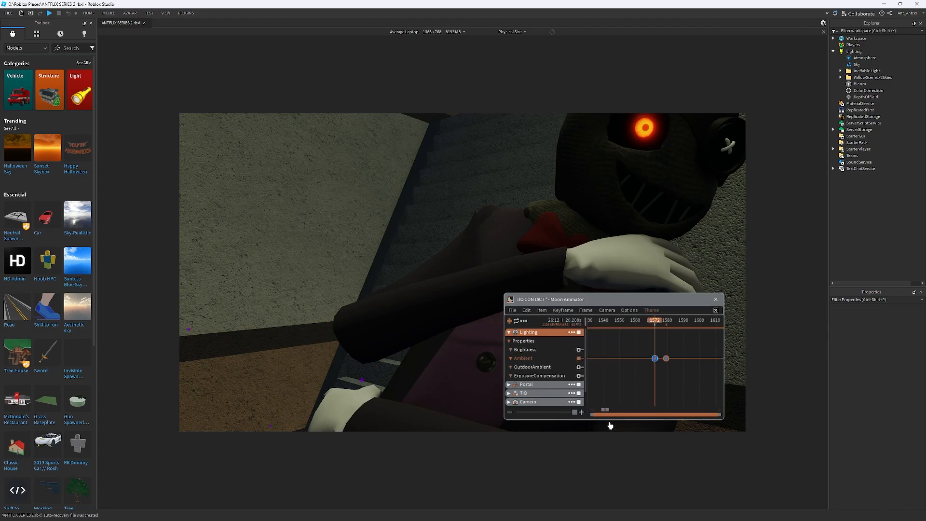
Add keyframes at frame 1572 for Lighting's Brightness, OutdoorAmbient and ExposureCompensation
click(541, 376)
key(equal)
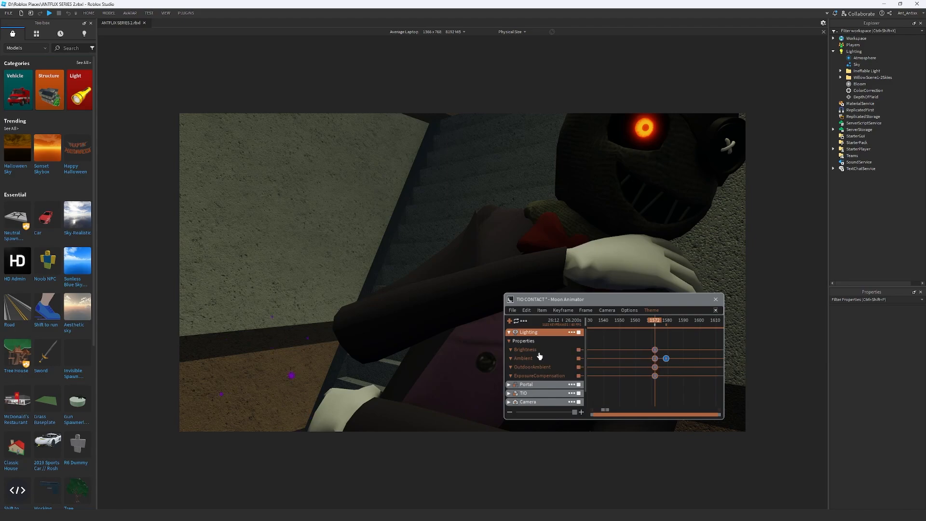
At frame 1579, add Lighting keyframes for Brightness and OutdoorAmbient, setting the Brightness keyframe to 0
click(664, 321)
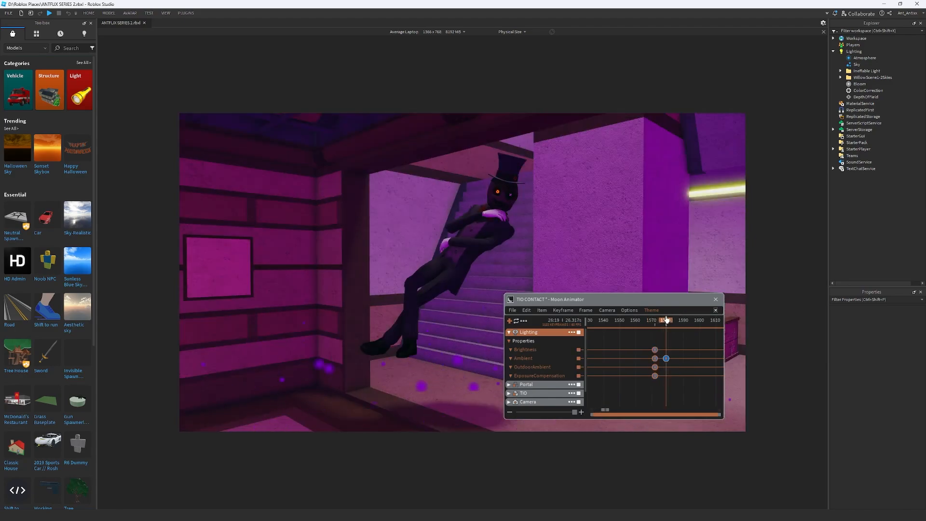
click(533, 351)
key(equal)
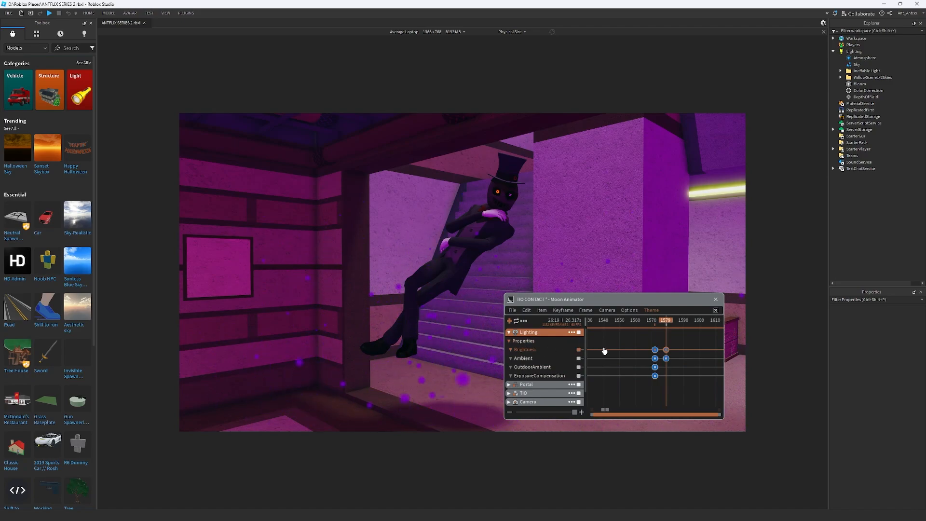
right_click(655, 350)
drag(641, 375, 590, 378)
text(0)
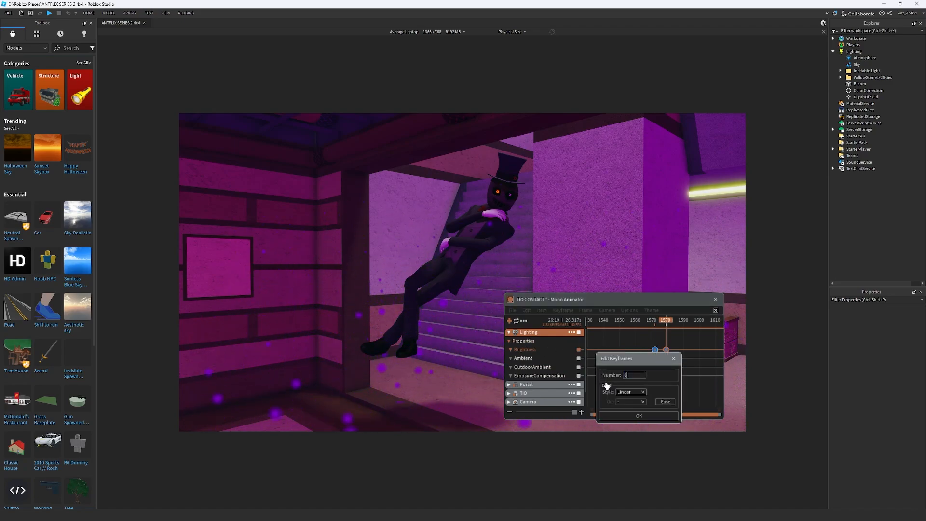
key(Return)
click(532, 367)
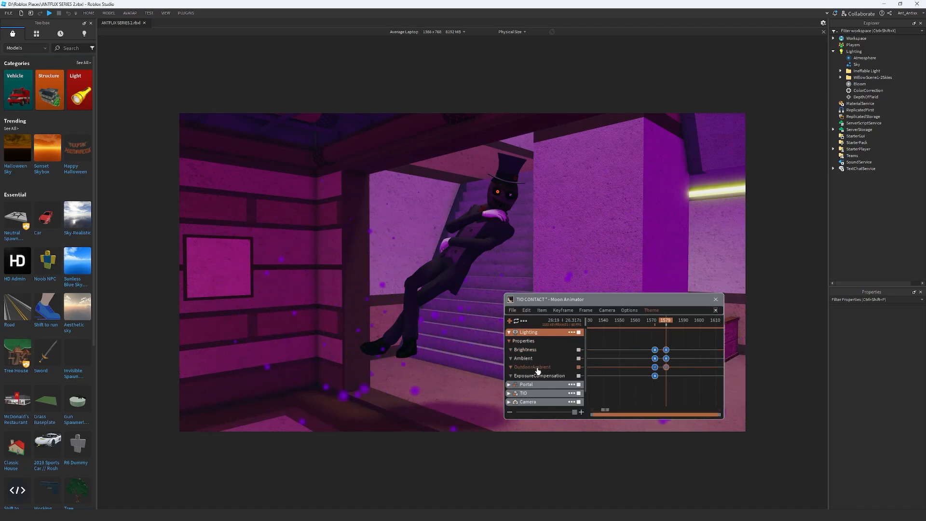
key(equal)
right_click(666, 367)
click(619, 383)
mouse_move(620, 377)
mouse_down()
mouse_move(601, 310)
mouse_move(729, 315)
mouse_move(585, 306)
mouse_move(721, 296)
mouse_move(664, 331)
mouse_move(673, 350)
mouse_up()
drag(739, 322, 739, 306)
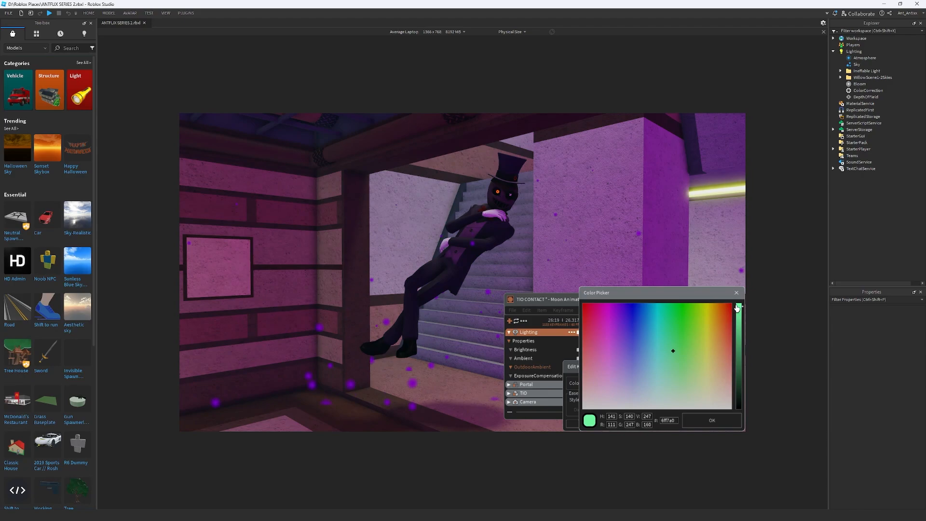
click(679, 330)
drag(680, 333, 742, 292)
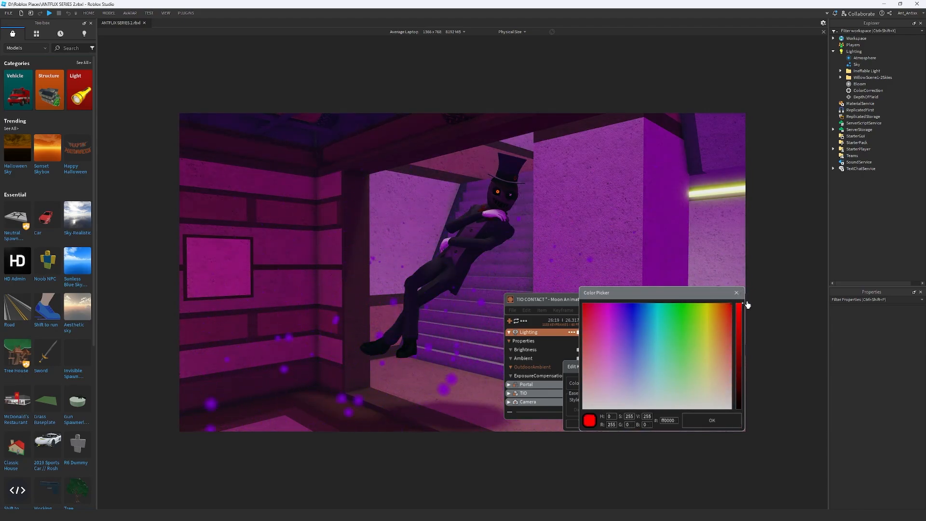
mouse_move(610, 313)
mouse_down()
mouse_move(577, 345)
mouse_move(680, 386)
mouse_move(582, 303)
mouse_move(661, 325)
mouse_move(549, 234)
mouse_move(630, 330)
mouse_move(665, 337)
mouse_move(605, 305)
mouse_up()
click(738, 292)
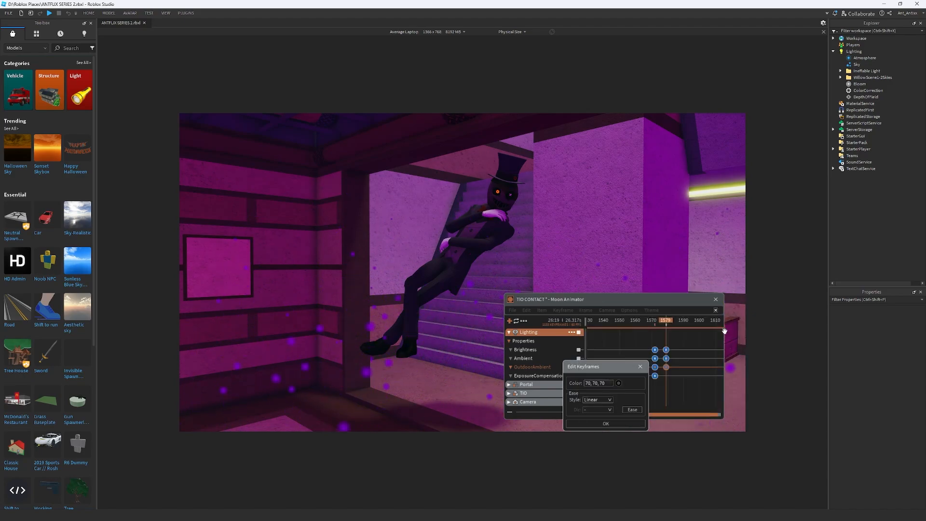
click(640, 367)
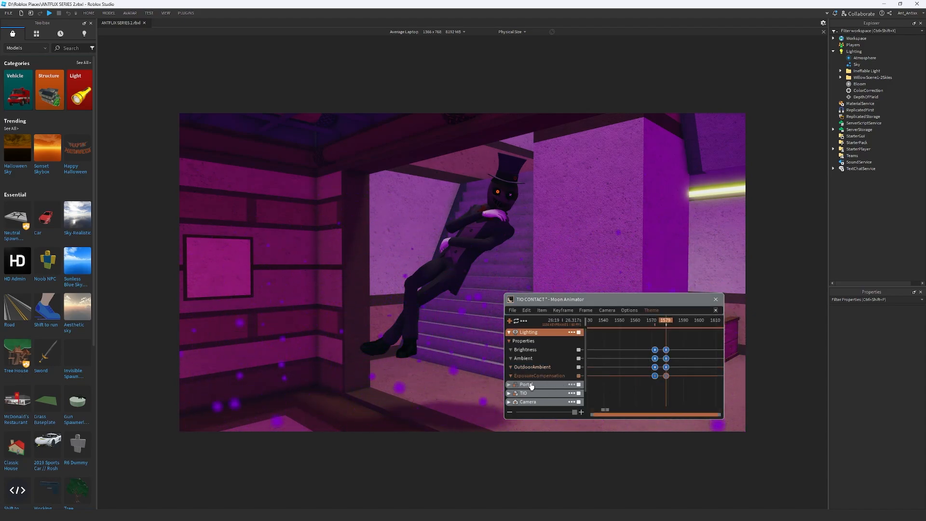
Add an ExposureCompensation keyframe for Lighting at frame 1579 and set its value to 0
key(7)
drag(573, 383, 523, 391)
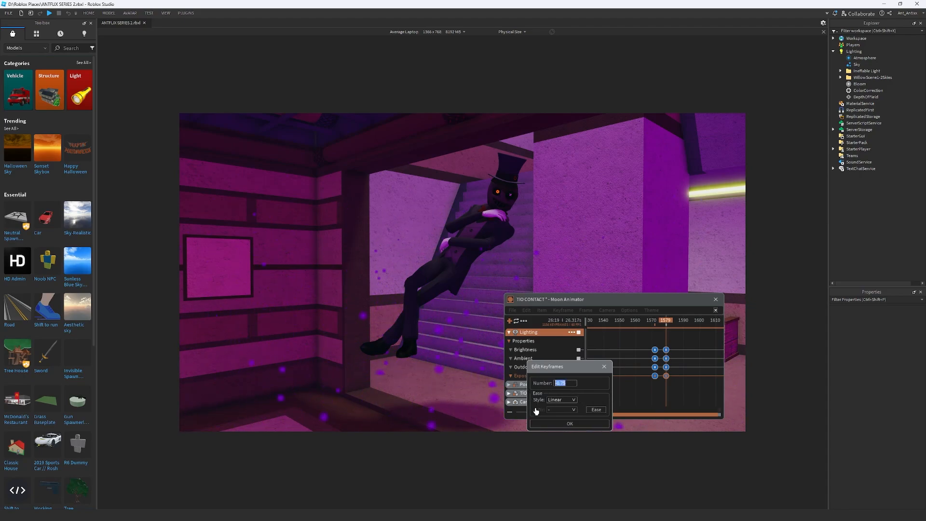
text(0)
key(Return)
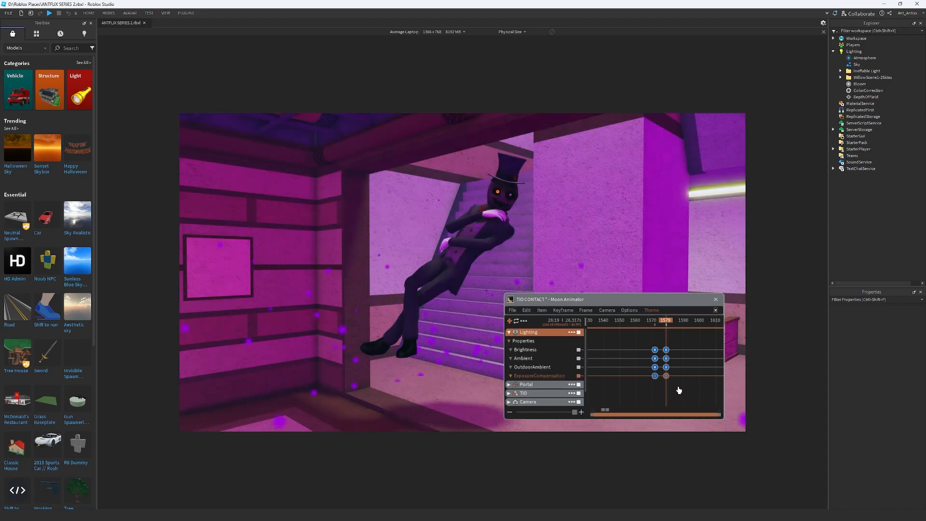
Try out darker negative values for the ExposureCompensation keyframe at frame 1579
drag(680, 387, 661, 375)
key(7)
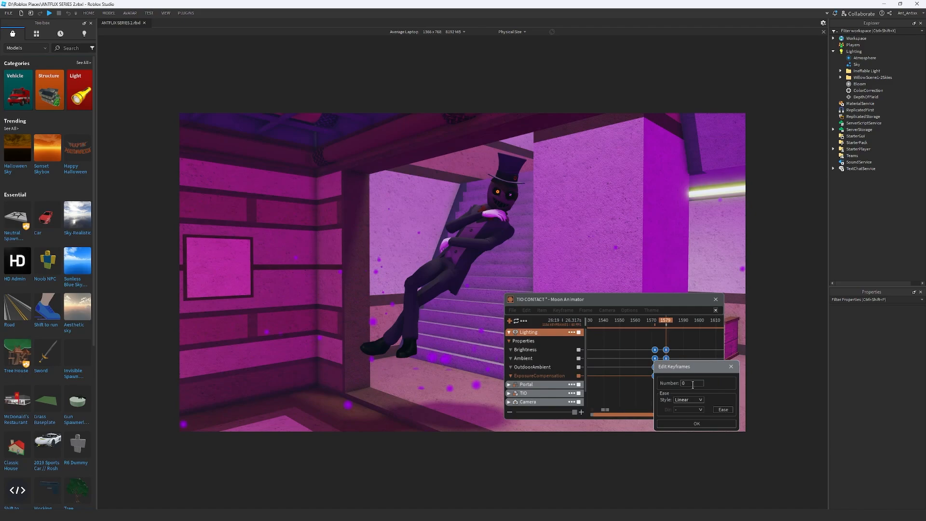
key(Return)
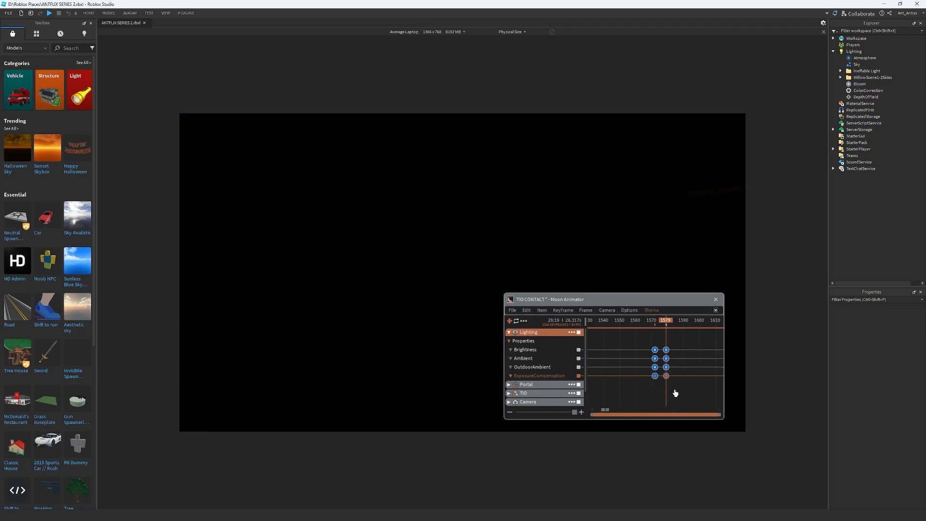
key(7)
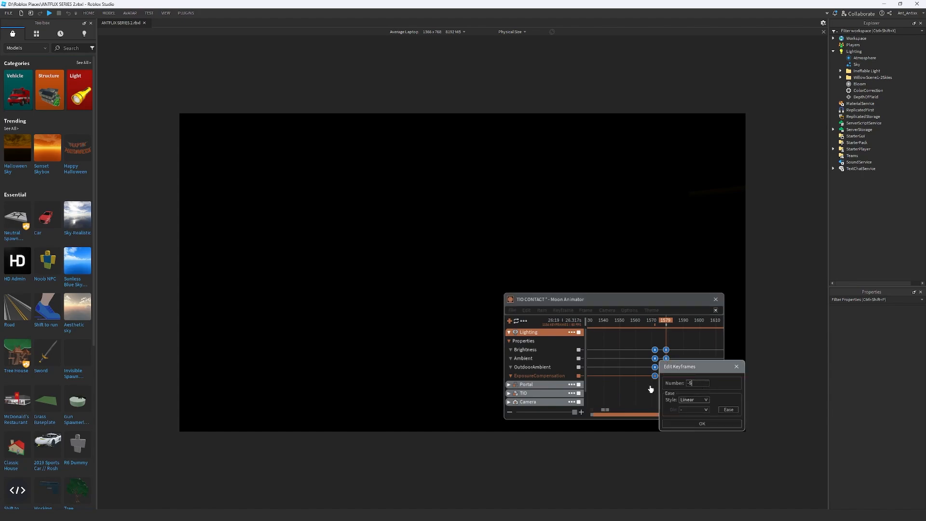
key(Return)
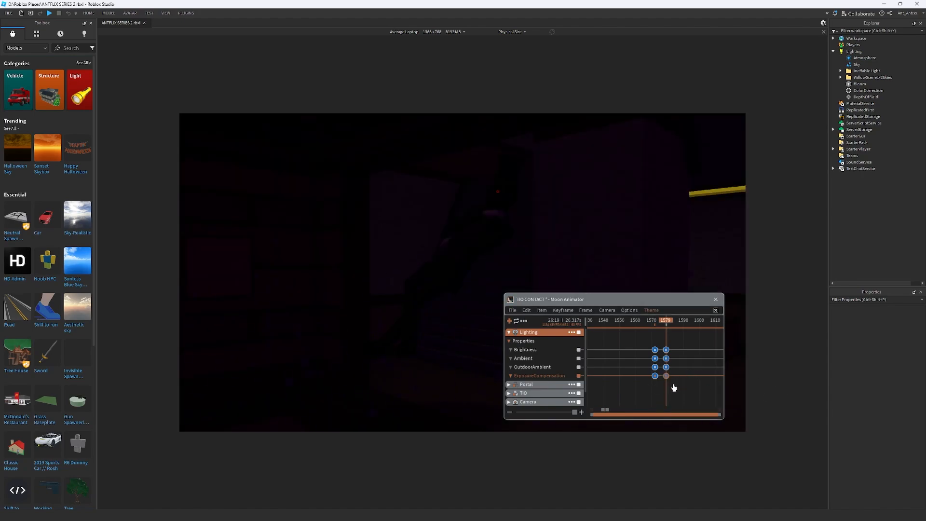
key(7)
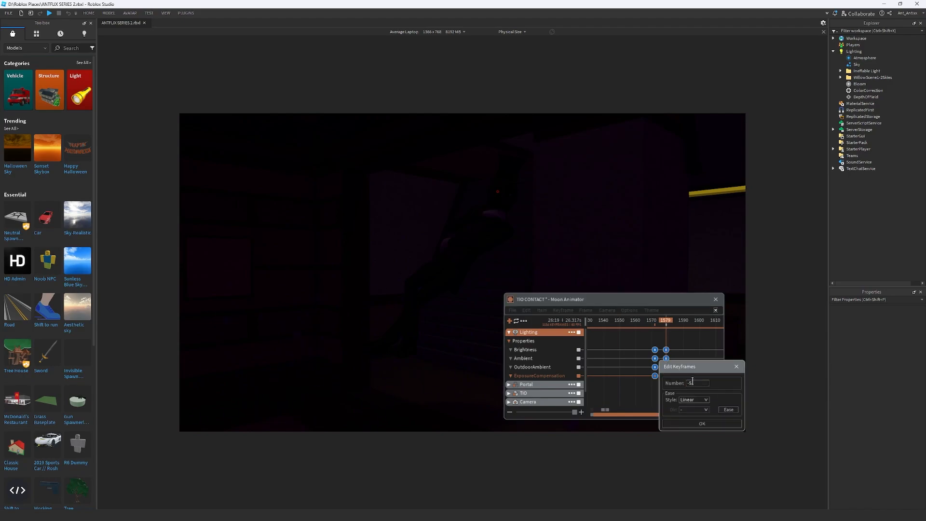
key(Return)
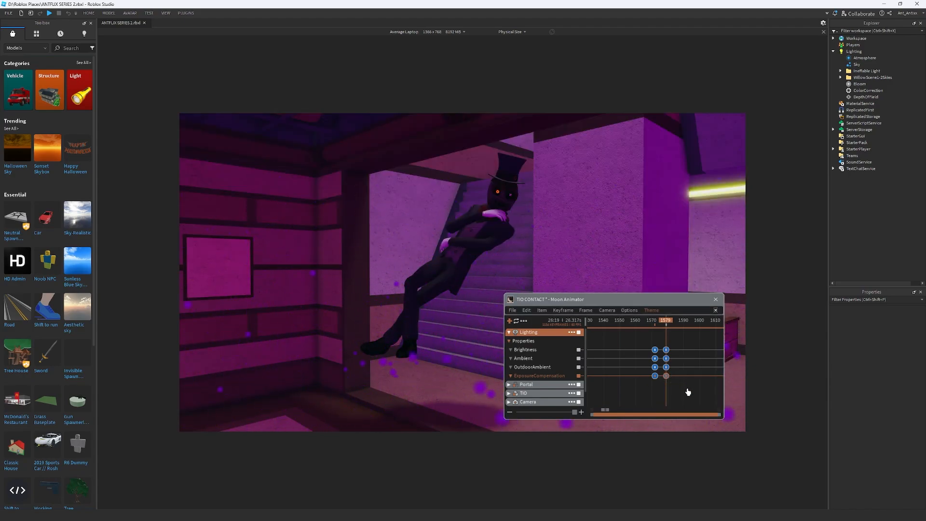
Set Lighting's ExposureCompensation keyframe at frame 1579 to -1
key(7)
drag(701, 383, 649, 384)
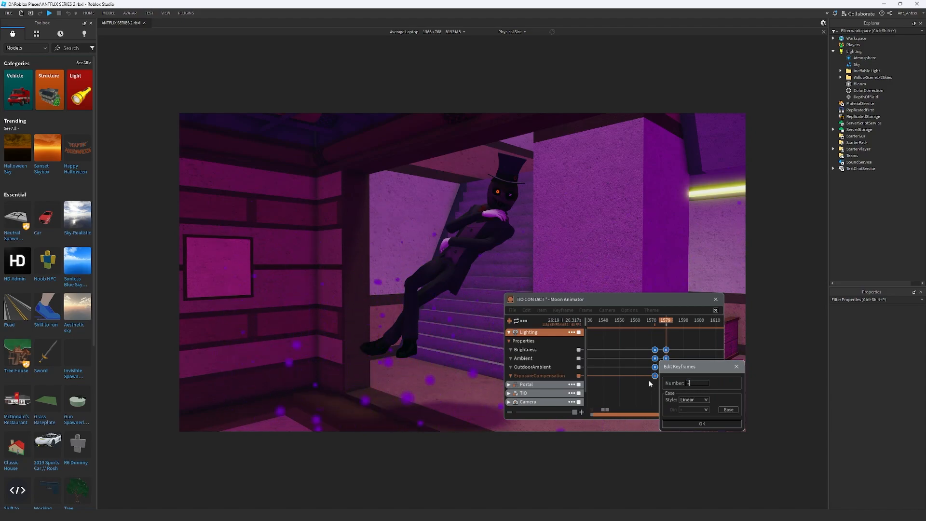
key(Return)
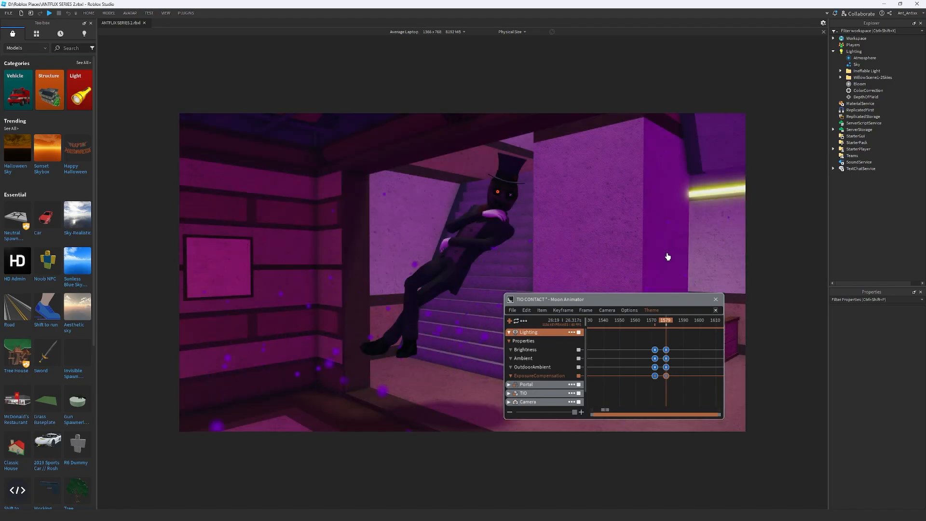
Check the values of the ExposureCompensation keyframes at frames 1572 and 1579
scroll(672, 381, up, 3)
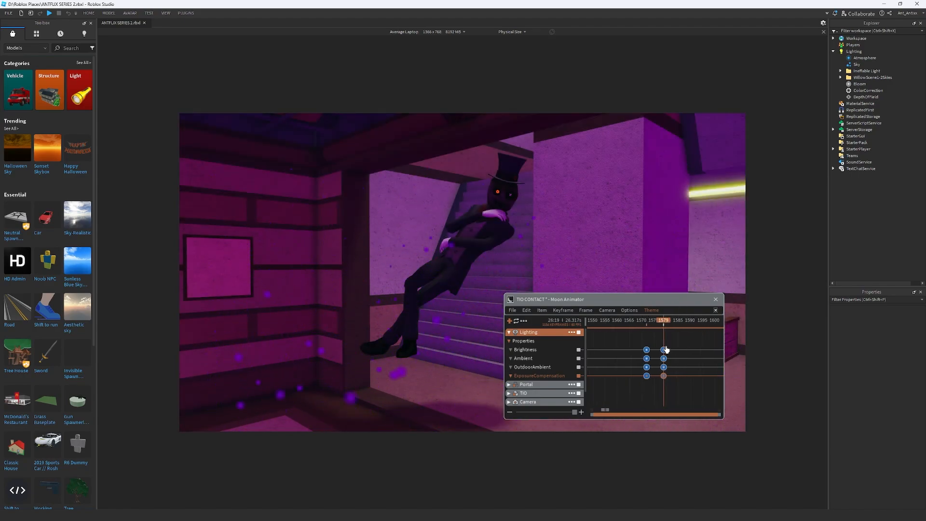
drag(672, 387, 649, 375)
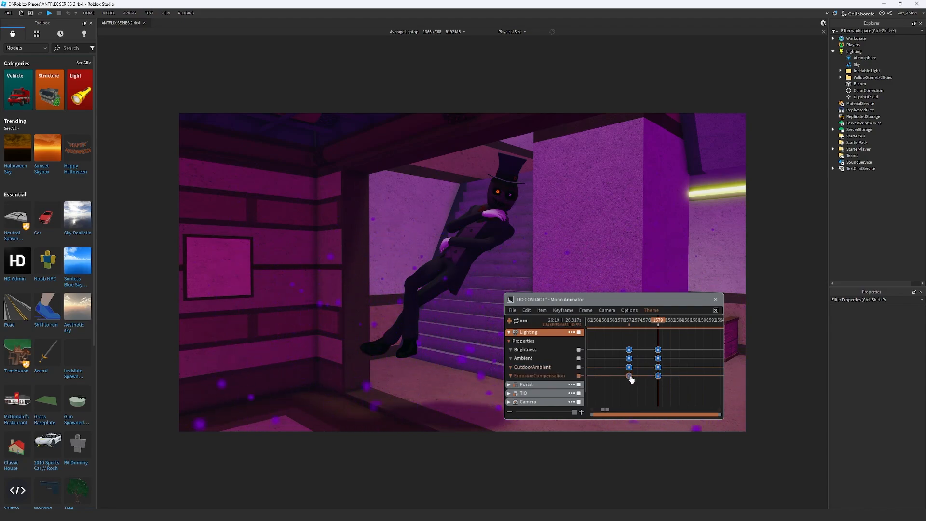
double_click(629, 376)
click(693, 366)
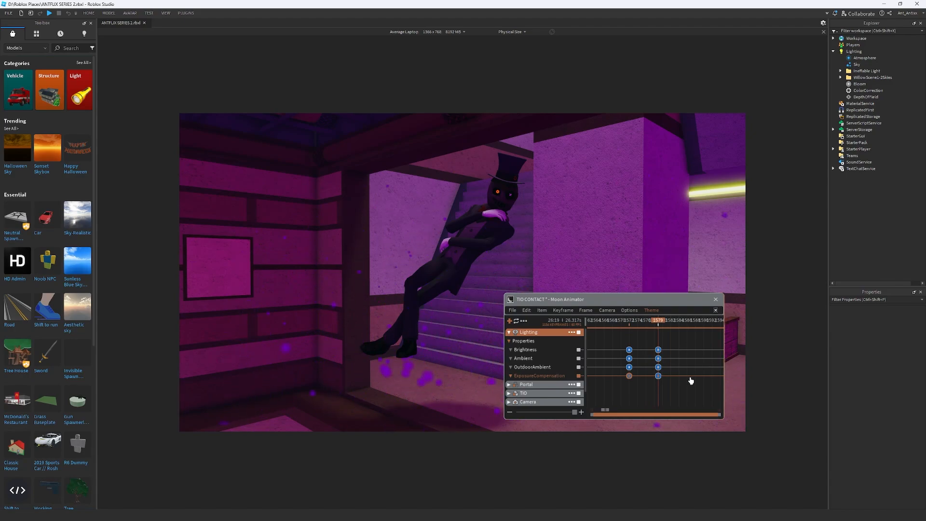
double_click(659, 377)
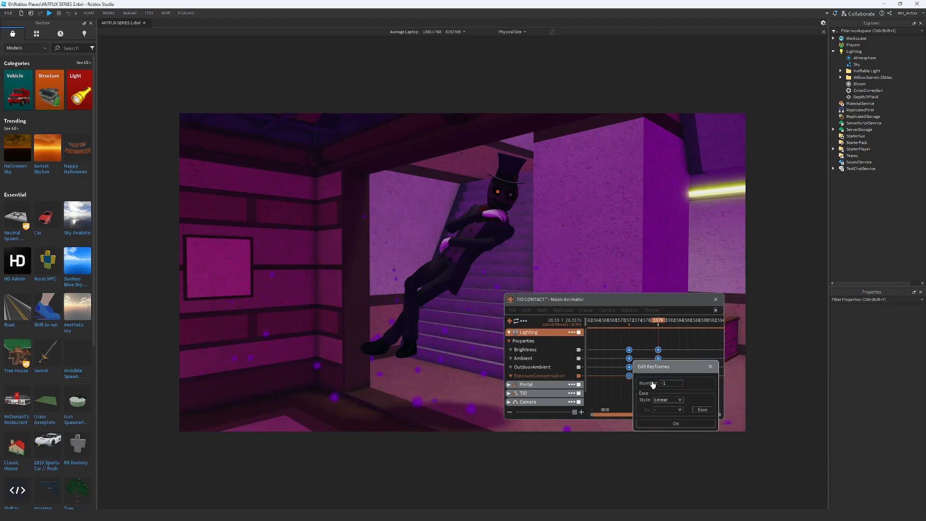
click(690, 423)
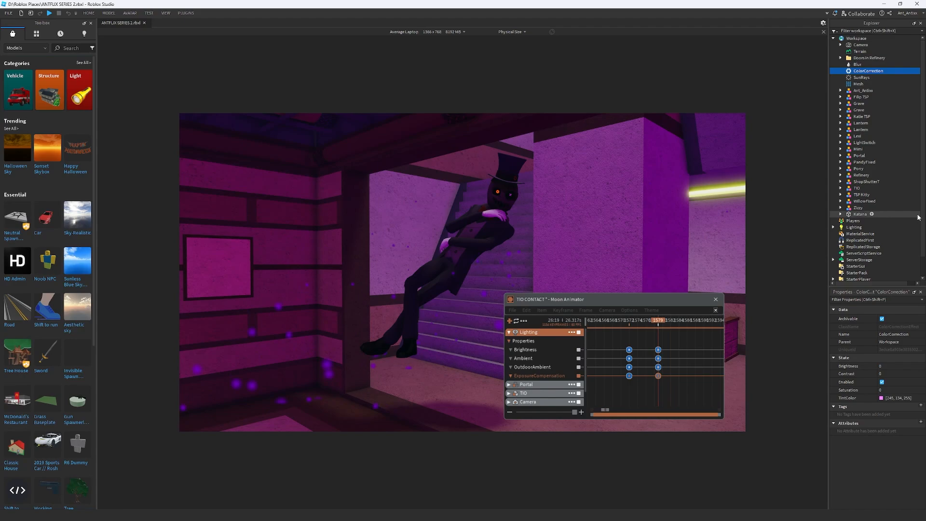
Add the Workspace's ColorCorrection effect to the animation with only its Contrast and Saturation properties
click(508, 319)
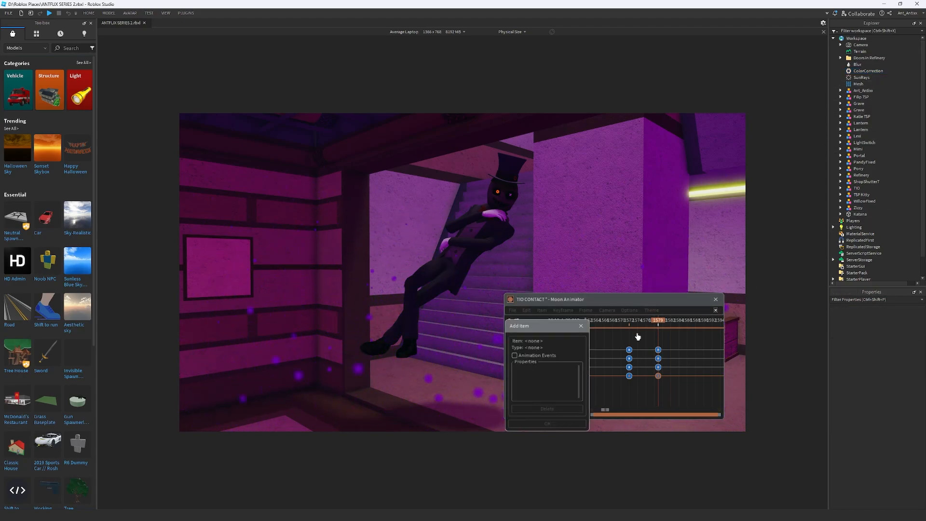
click(868, 71)
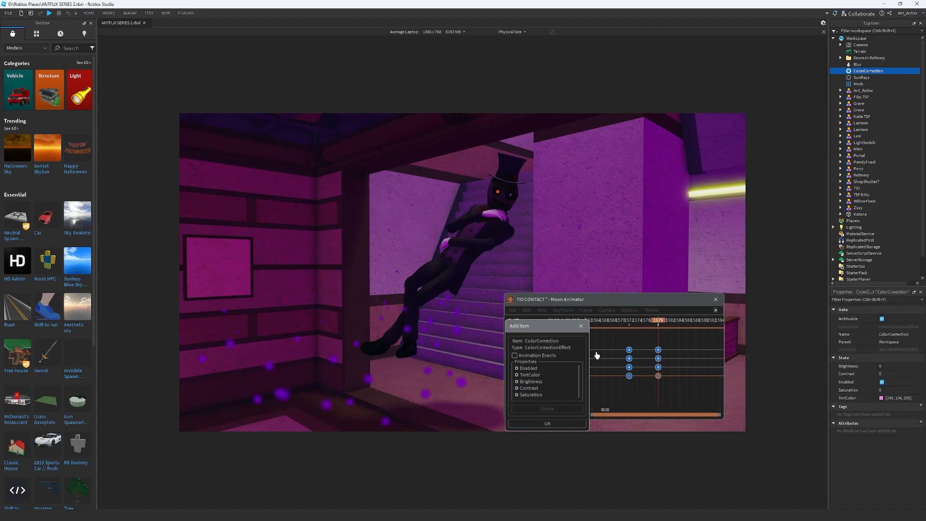
click(526, 369)
click(528, 376)
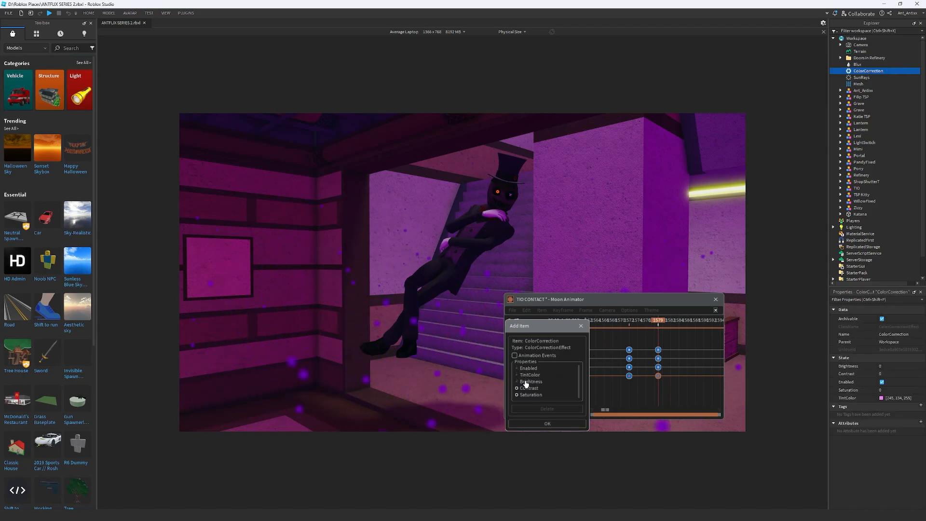
click(525, 382)
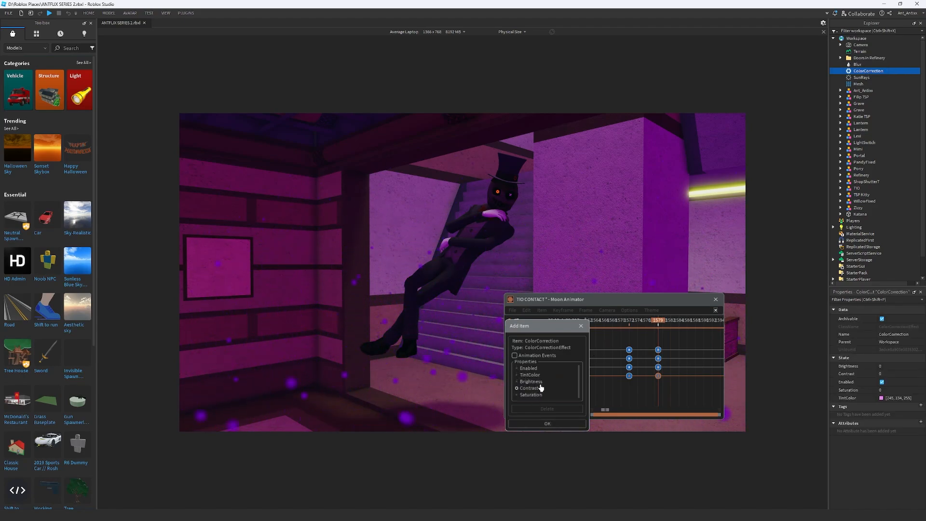
click(549, 424)
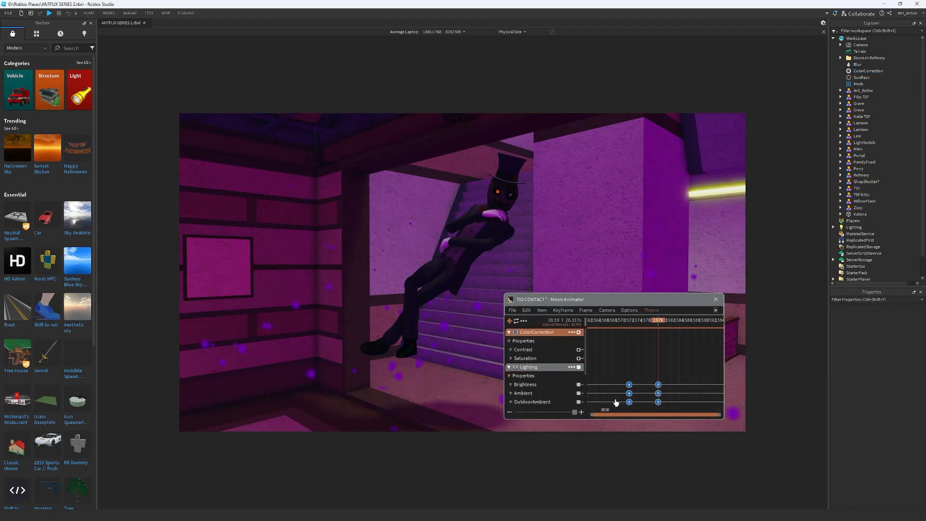
Try keyframing the Workspace ColorCorrection's Contrast and Saturation at frame 1572, and its Contrast at frame 1579 with a value of 1
click(628, 320)
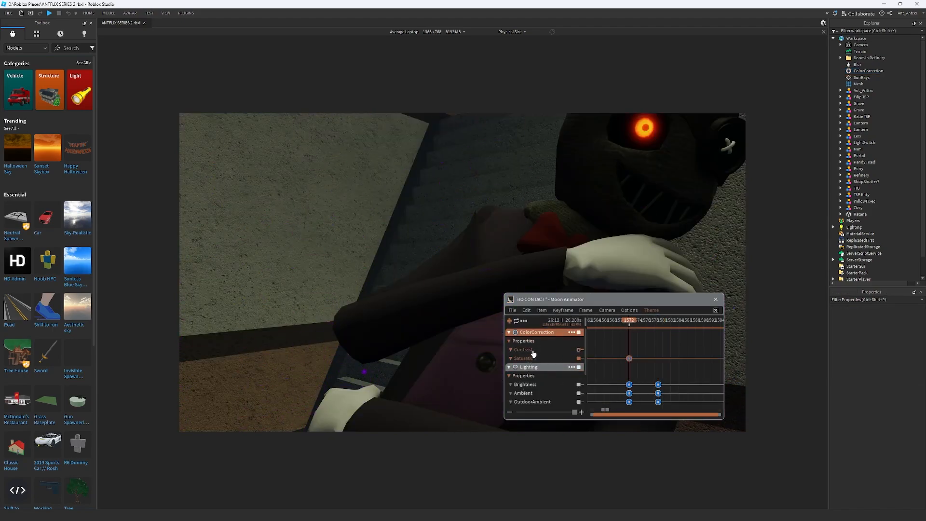
click(660, 320)
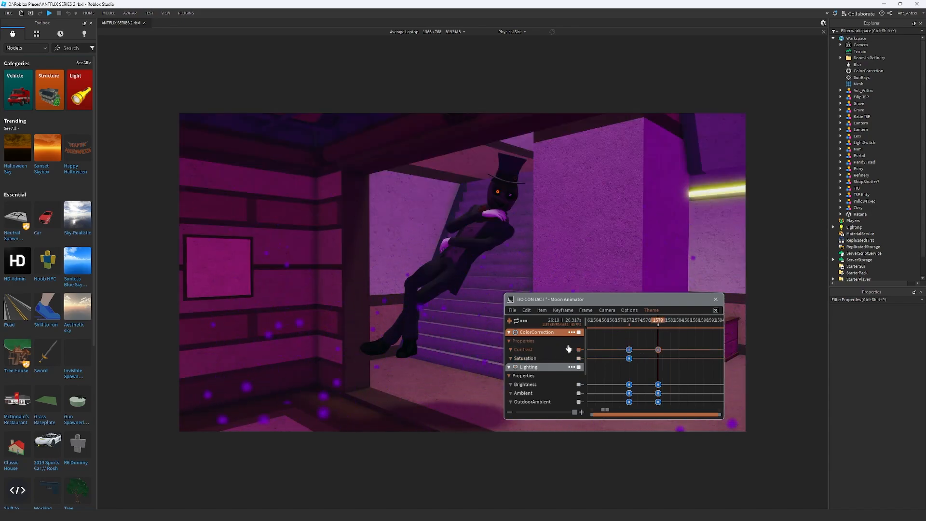
key(7)
drag(613, 372, 582, 374)
text(1)
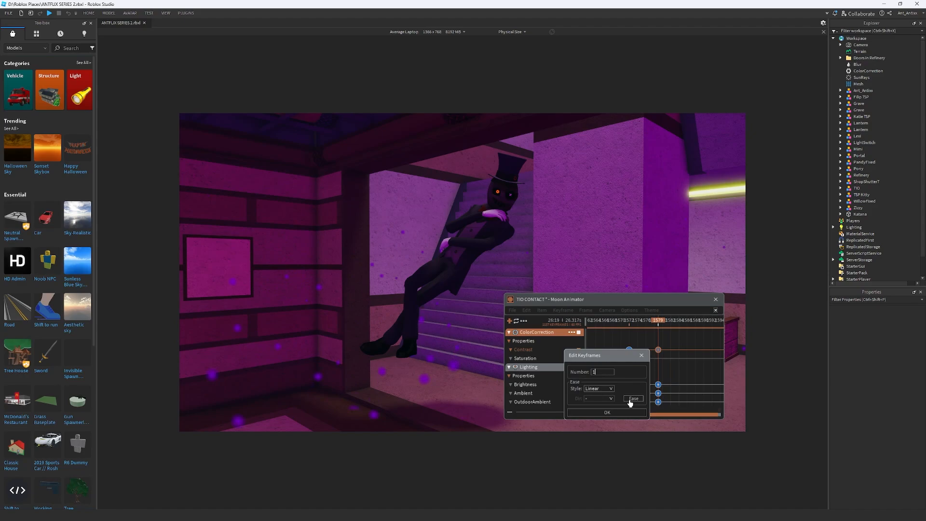
click(608, 413)
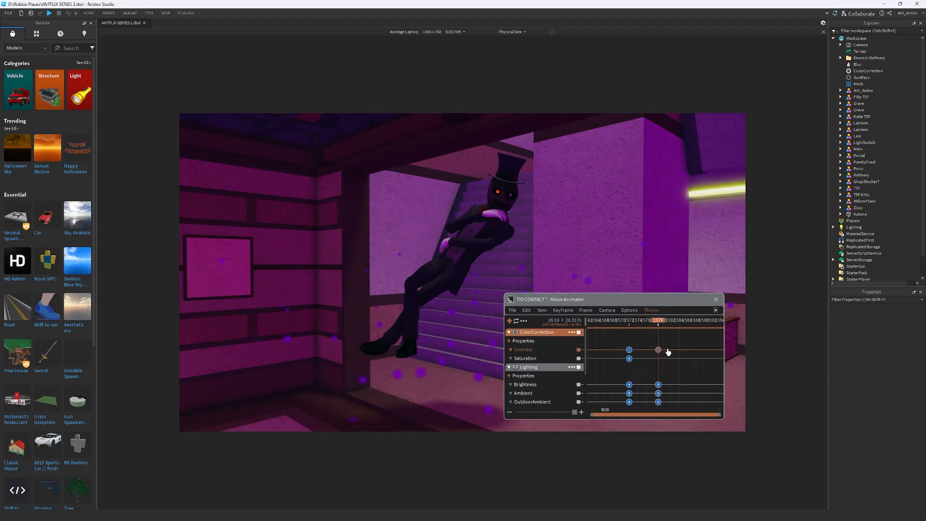
Try other values for the Contrast keyframe at frame 1579, and delete that keyframe
key(7)
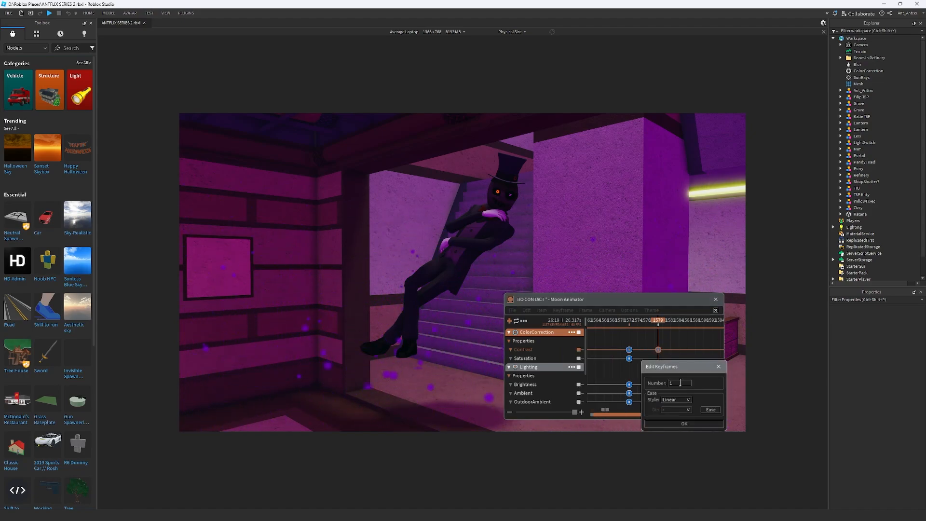
click(678, 385)
key(Return)
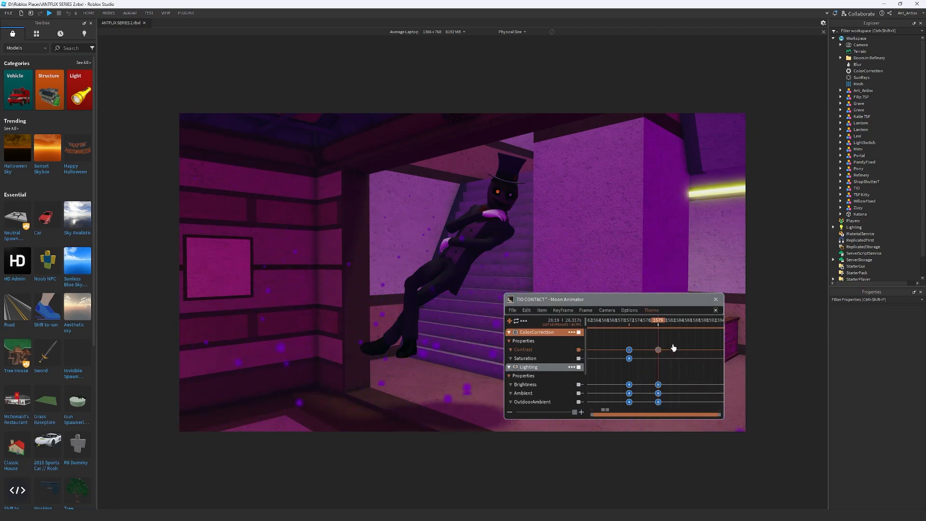
key(7)
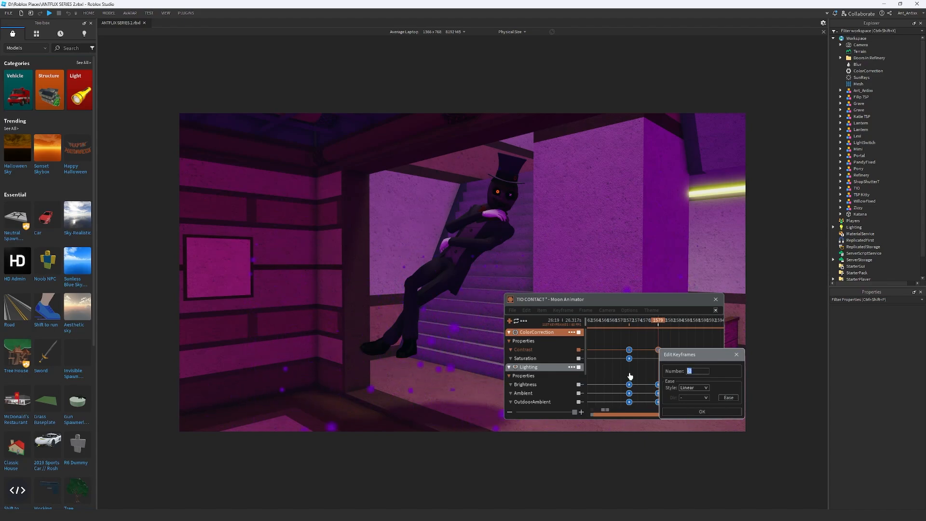
key(Return)
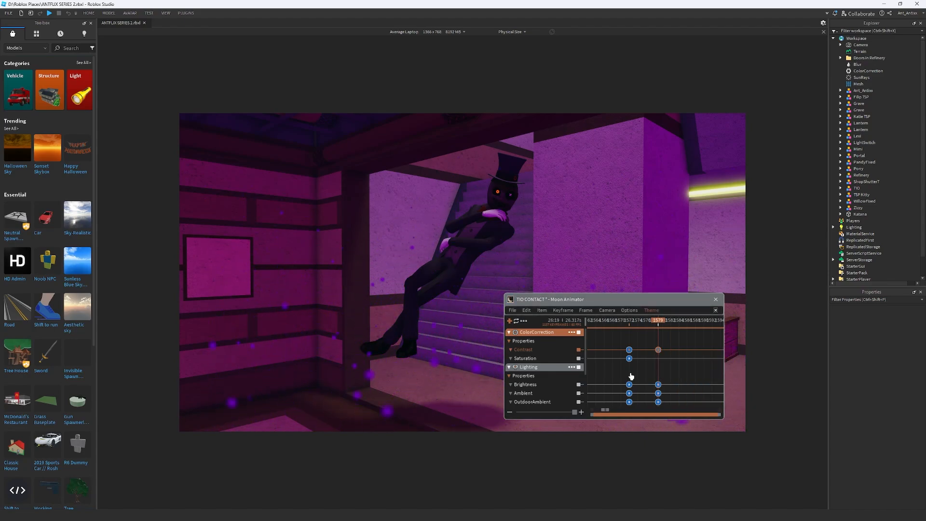
key(Delete)
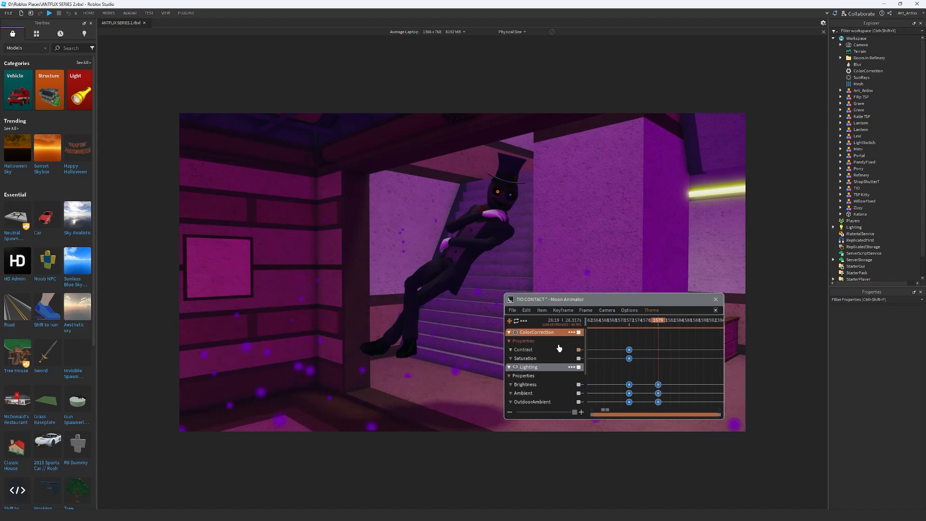
Replace the animation's Workspace ColorCorrection with Lighting's ColorCorrection, keyframing its Contrast and Saturation at frames 1572 and 1579
click(571, 333)
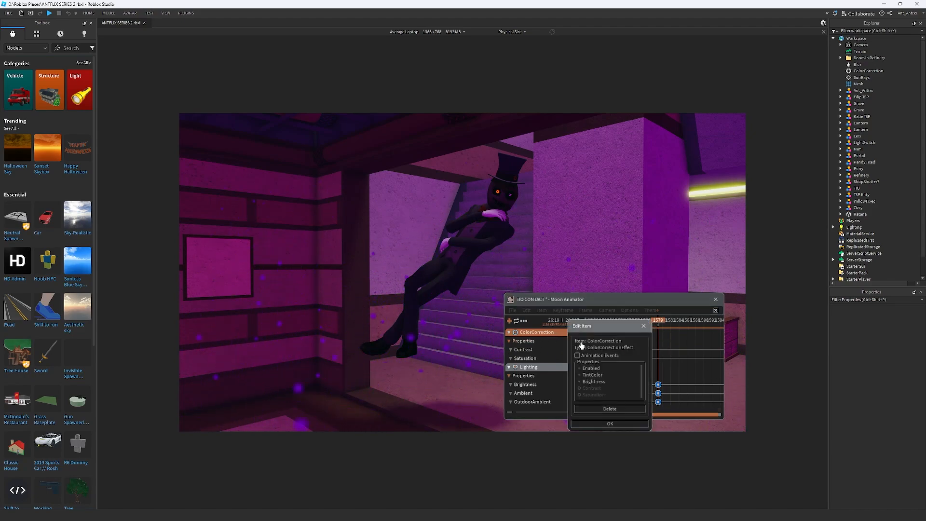
click(612, 408)
double_click(843, 228)
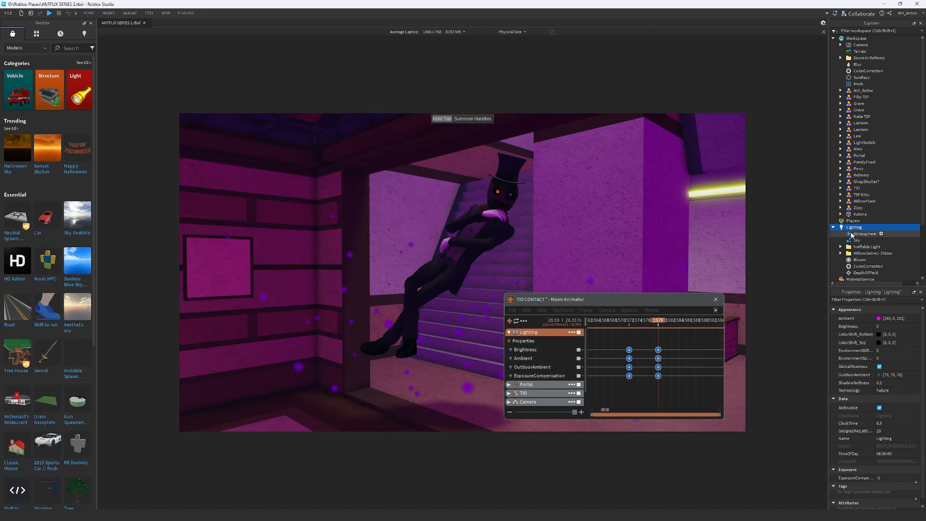
scroll(866, 231, down, 2)
click(868, 229)
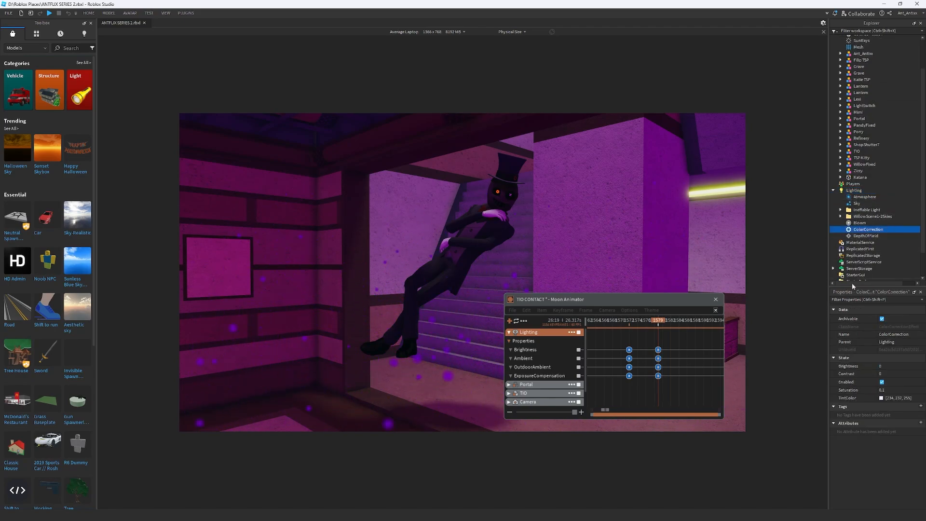
click(509, 321)
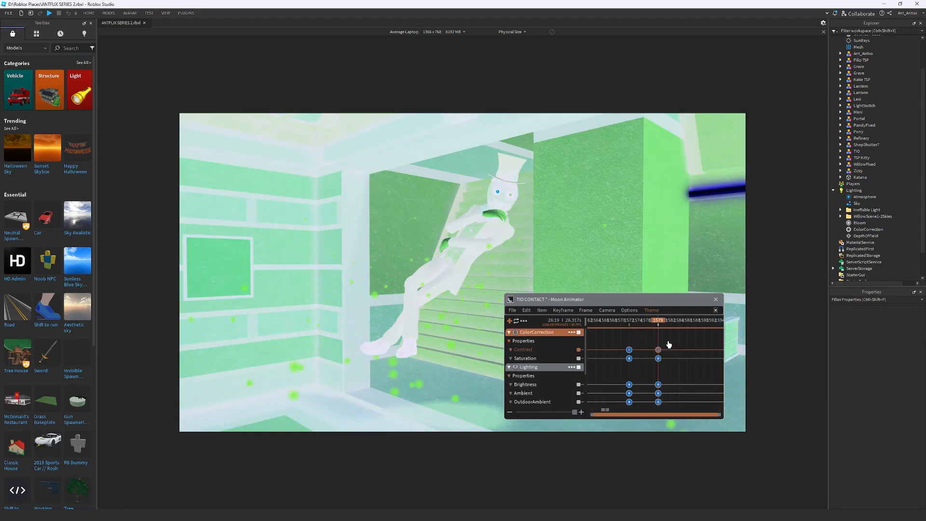
Try out negative values such as -2 for ColorCorrection's Contrast keyframe at frame 1579
drag(675, 352, 653, 355)
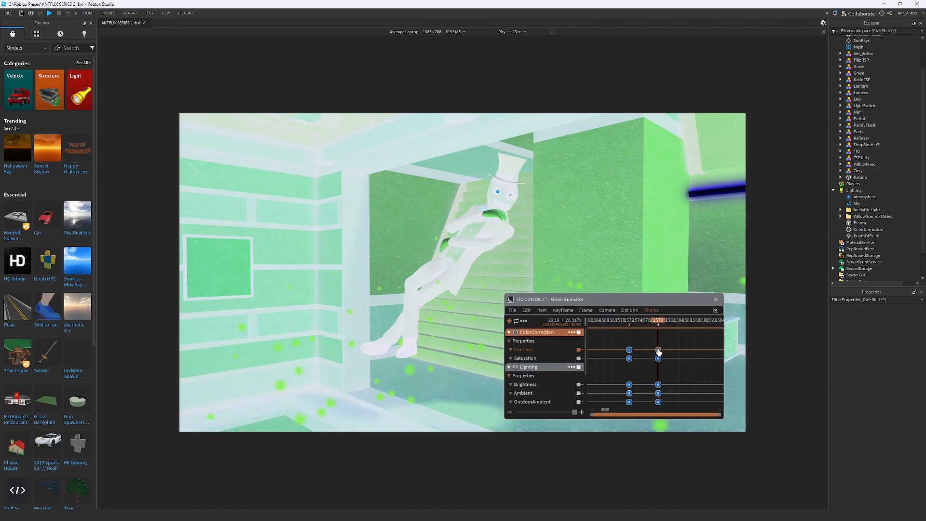
right_click(658, 353)
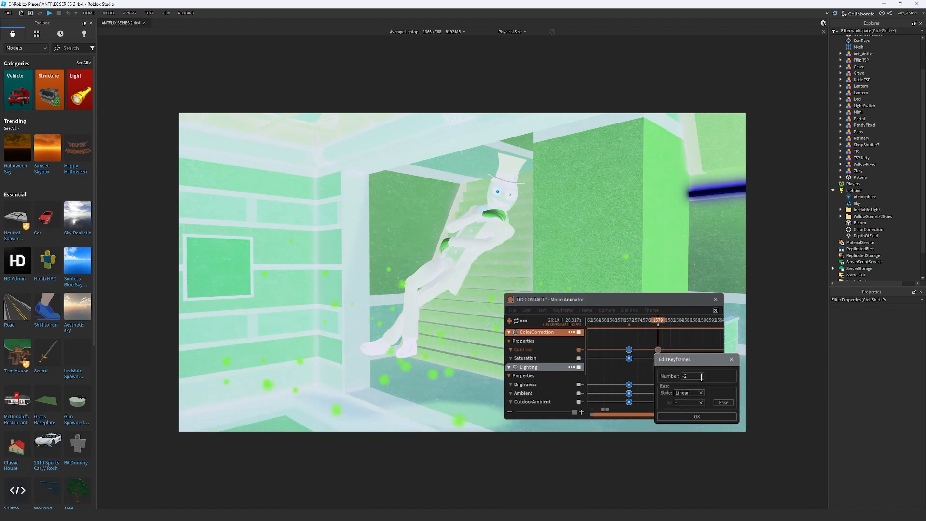
key(Return)
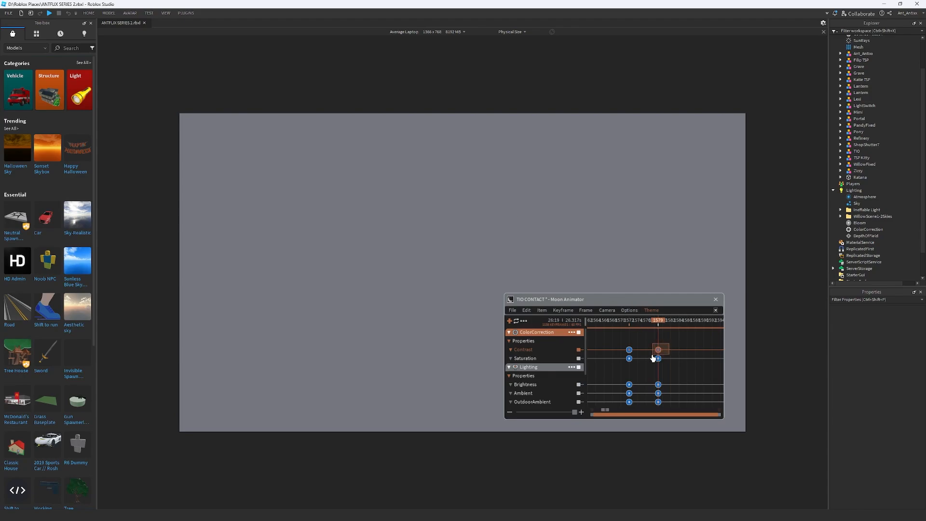
key(7)
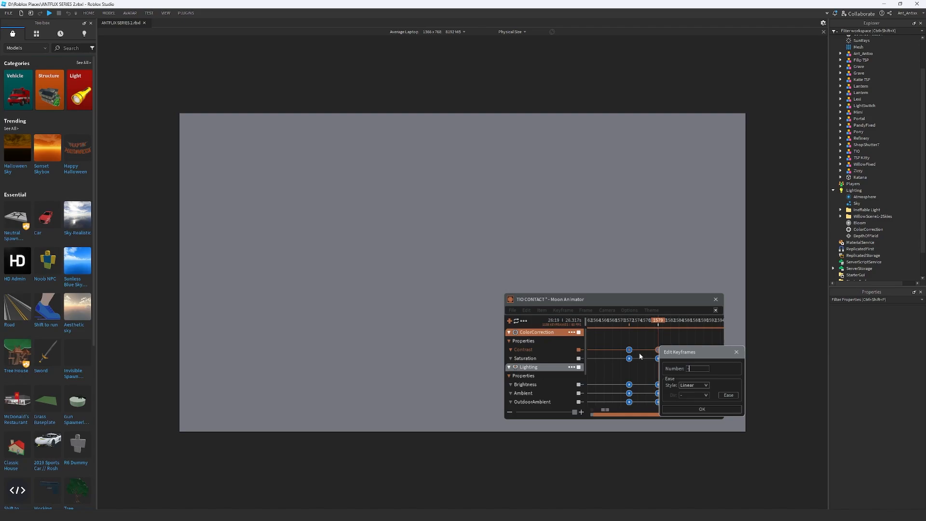
key(Return)
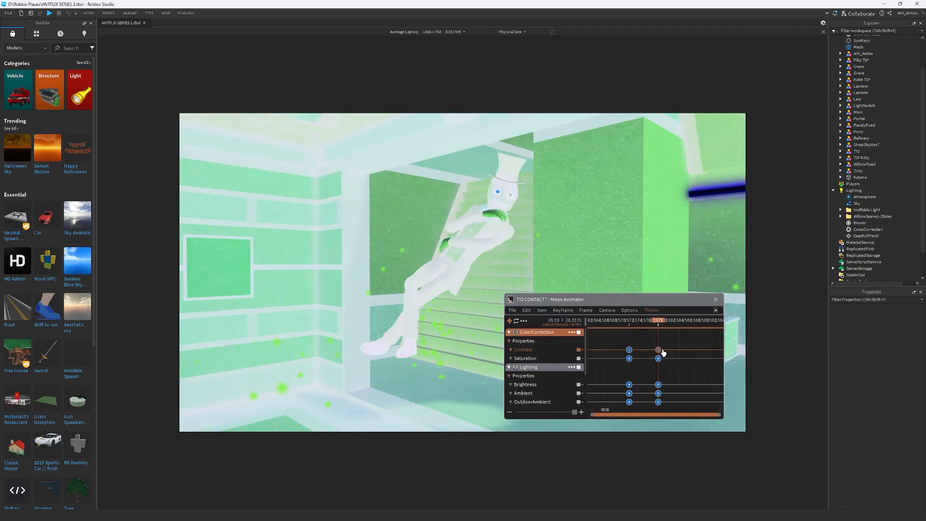
Set ColorCorrection's Contrast keyframe at frame 1579 to 2
key(7)
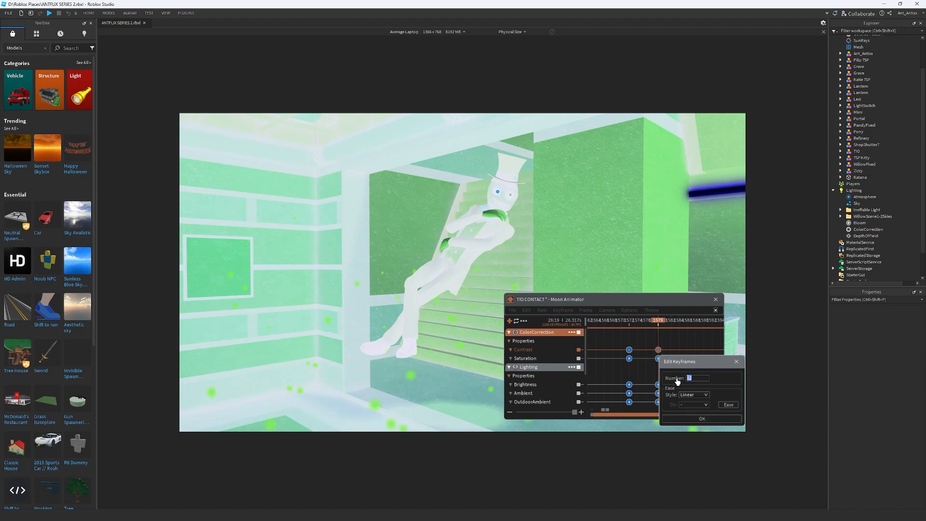
click(688, 378)
text(2)
key(Return)
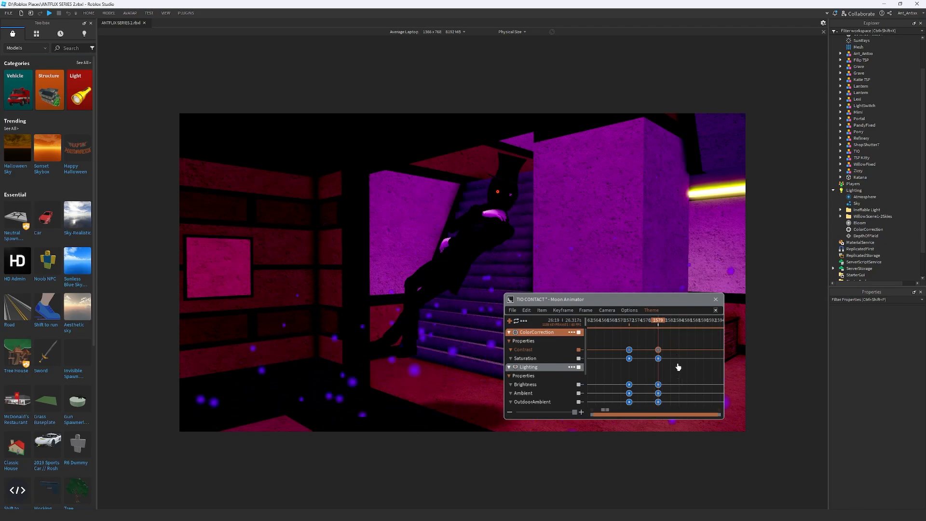
Try out different values for ColorCorrection's Saturation keyframe at frame 1579, down to -1
click(659, 359)
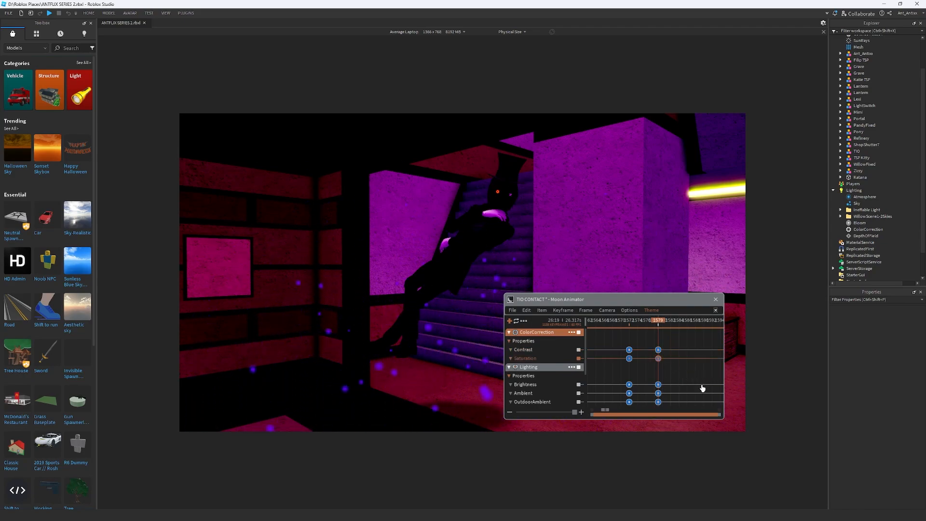
key(7)
drag(702, 384, 664, 383)
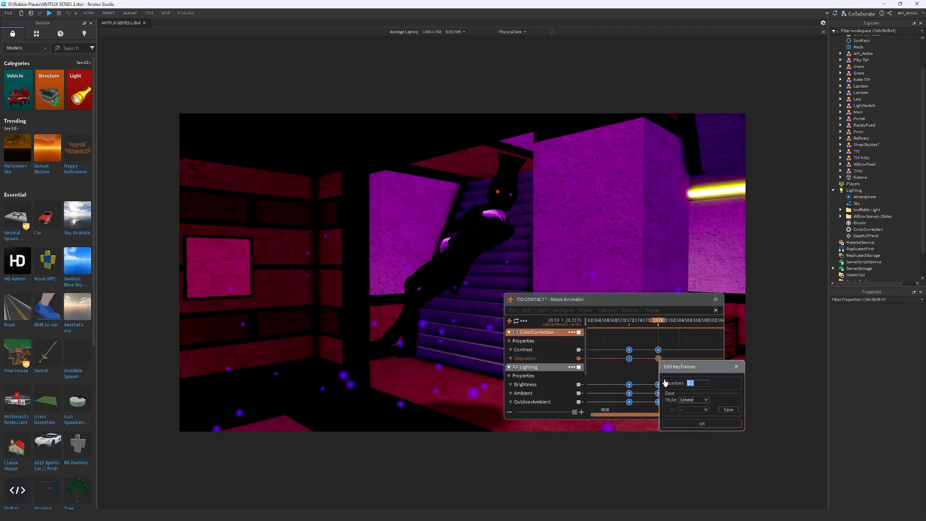
key(Return)
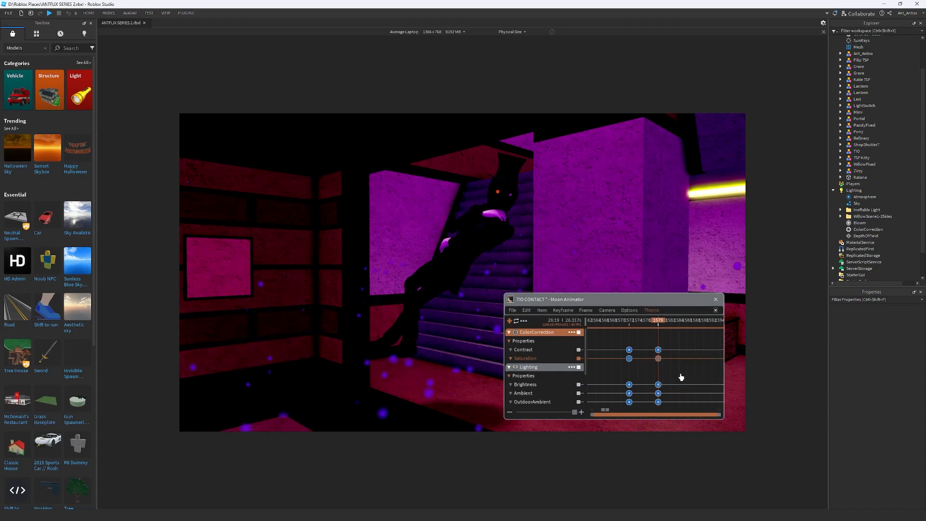
drag(680, 372, 655, 361)
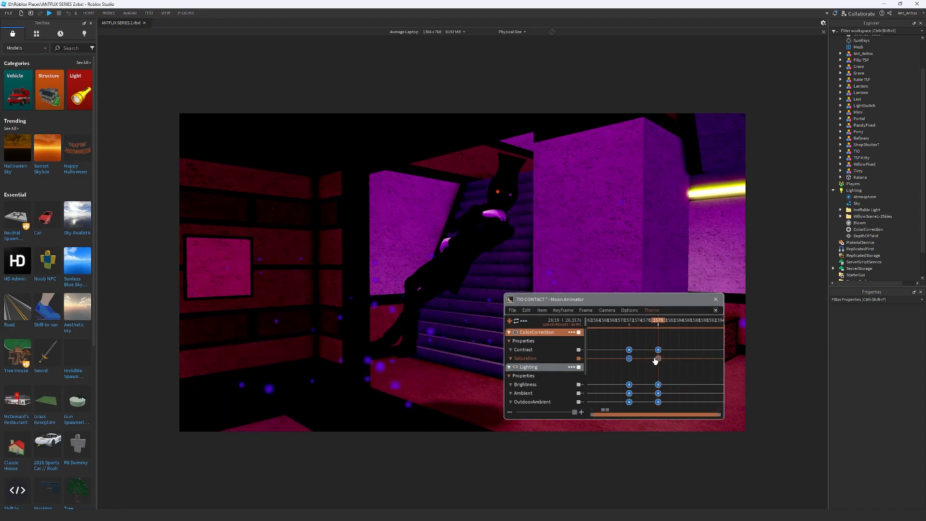
double_click(655, 359)
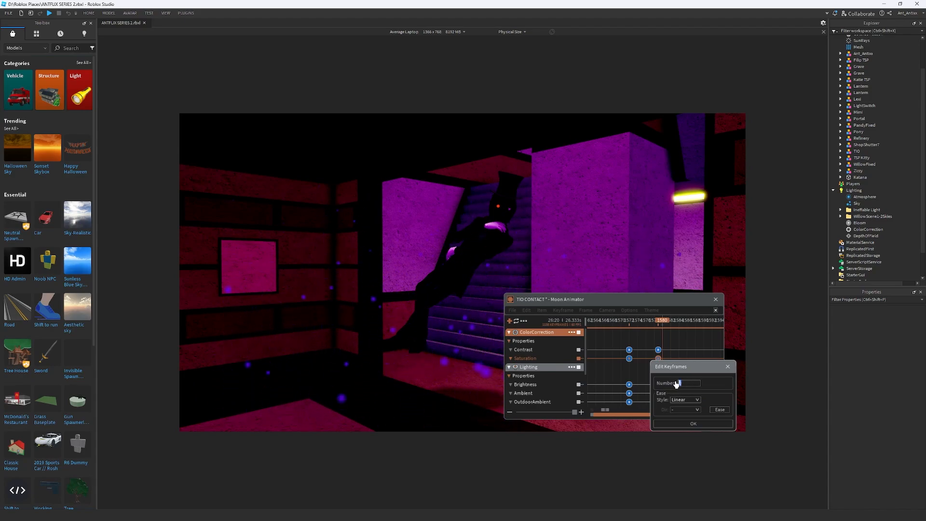
text(-1)
key(Return)
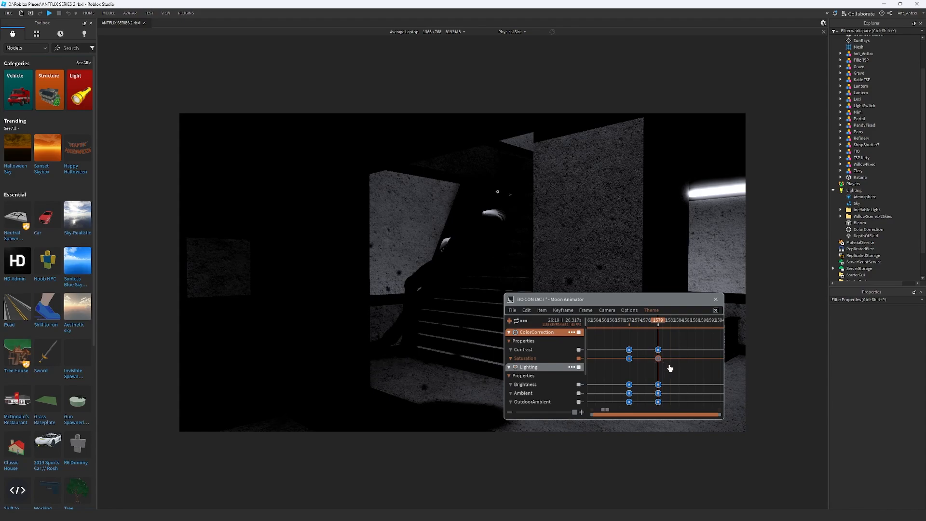
Set ColorCorrection's Saturation keyframe at frame 1579 to a milder negative value that mutes the magenta without removing it
key(7)
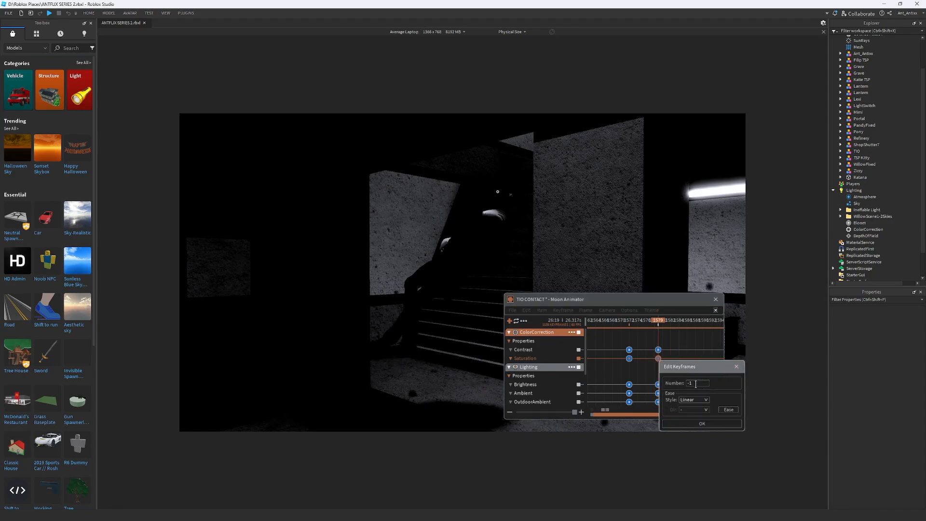
text(-)
key(Return)
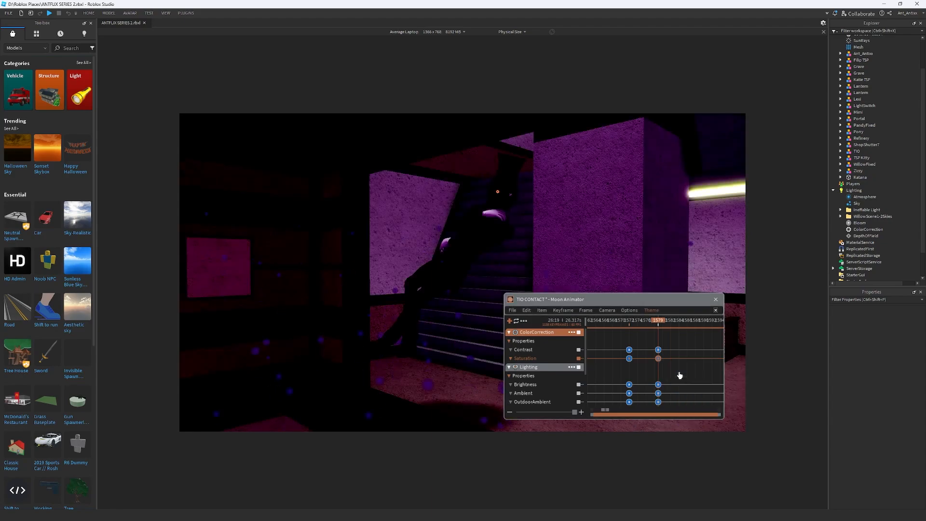
Set Lighting's Brightness keyframe at frame 1579 to 1
click(668, 344)
click(658, 385)
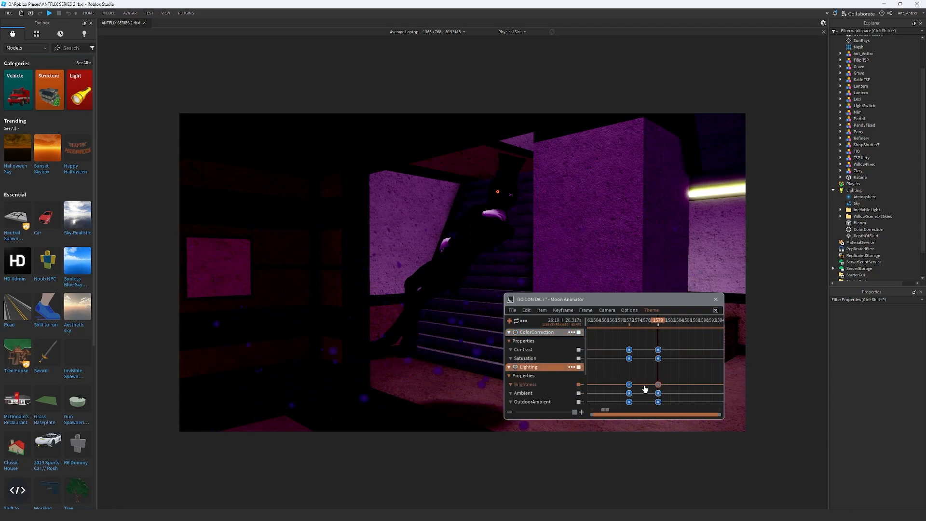
key(7)
drag(680, 385, 654, 388)
text(0)
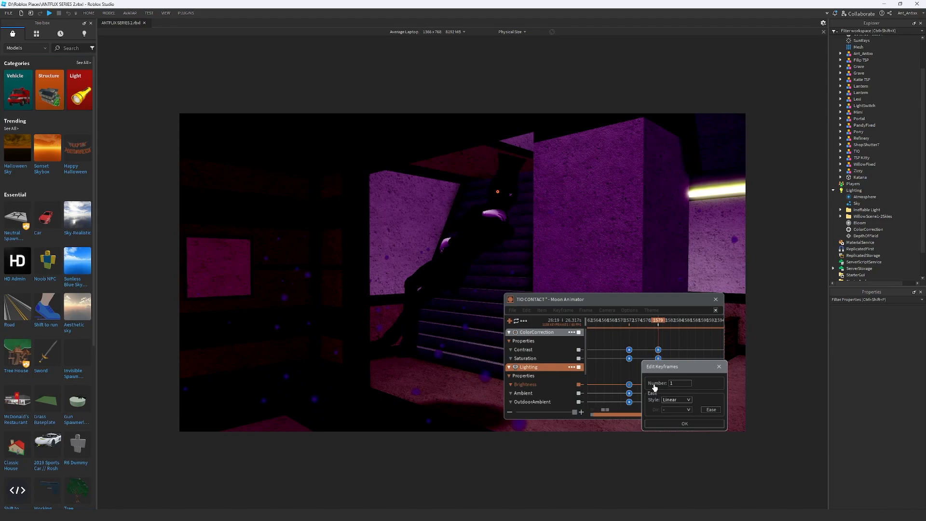
key(Return)
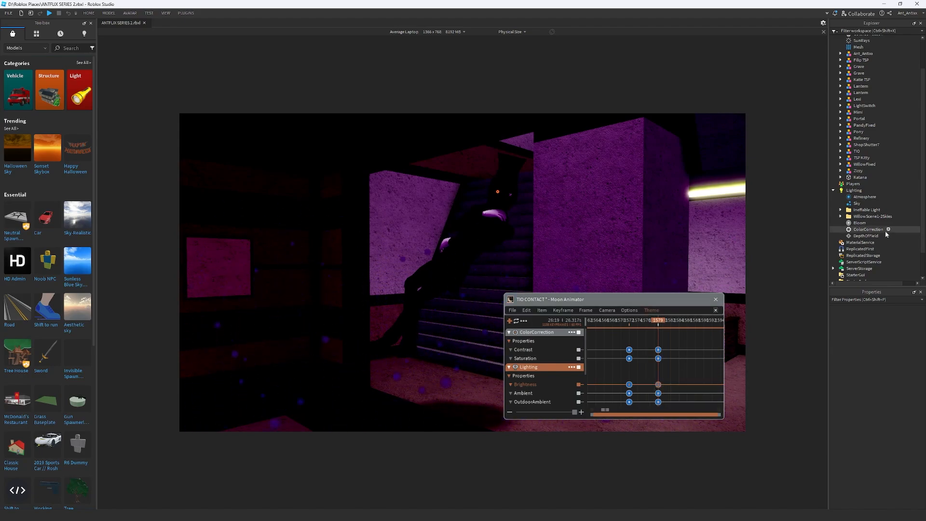
Play the animation past the portal reveal to review the new colour correction, and return to frame 1579
click(708, 330)
key(space)
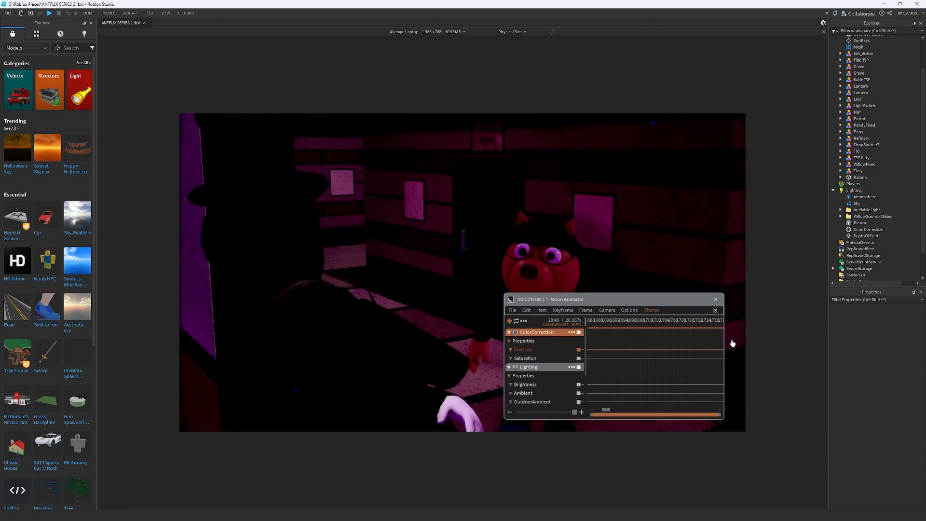
key(space)
drag(690, 345, 655, 346)
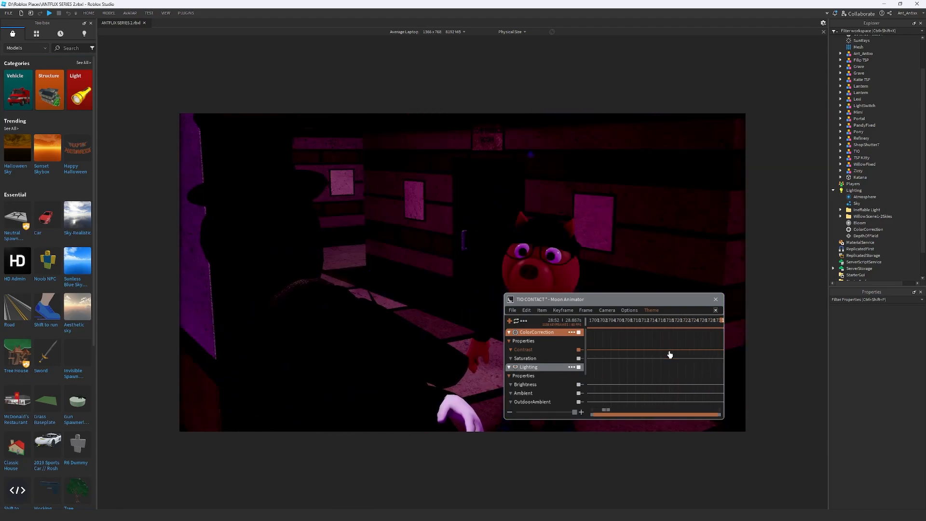
key(space)
scroll(673, 358, down, 5)
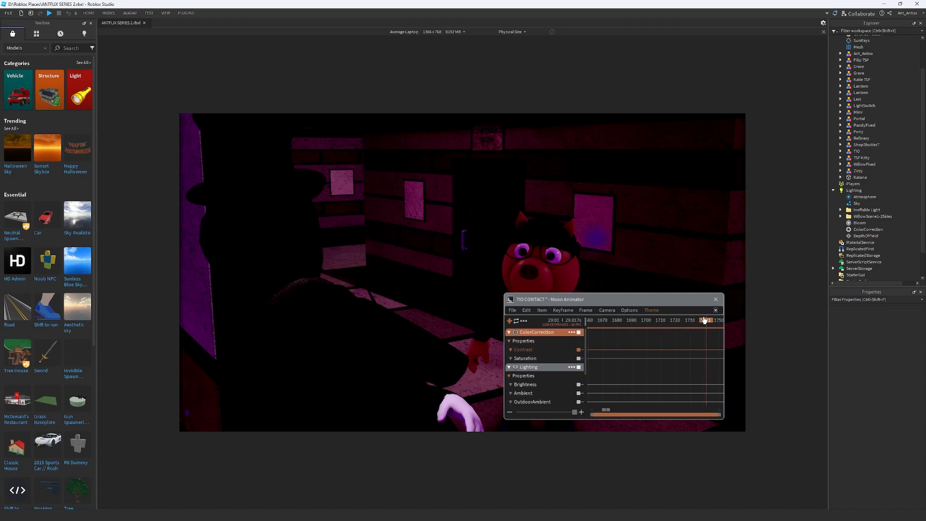
drag(704, 320, 649, 328)
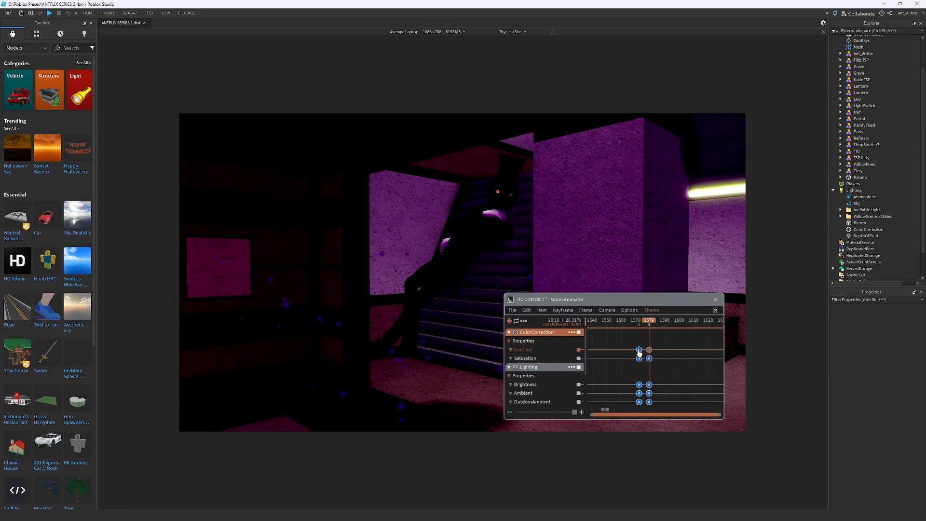
Check the value of ColorCorrection's Contrast keyframe at frame 1572
double_click(639, 350)
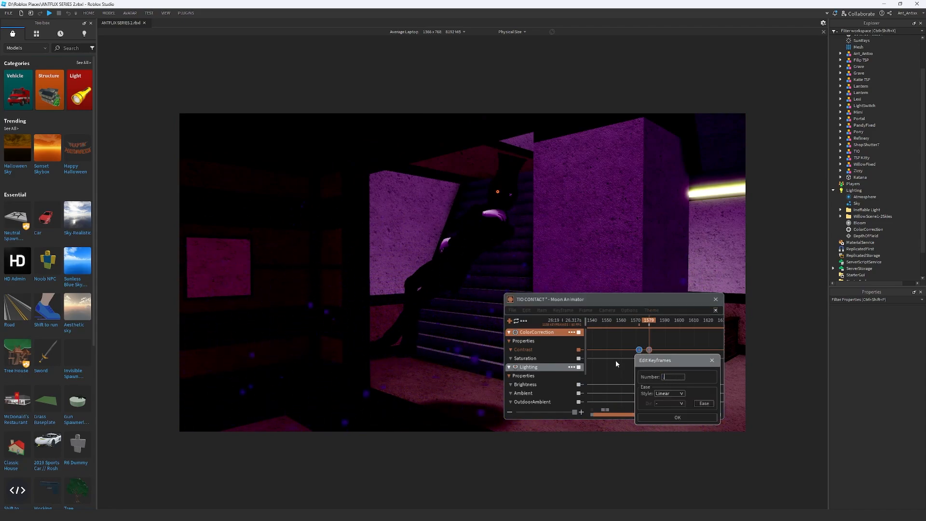
key(Return)
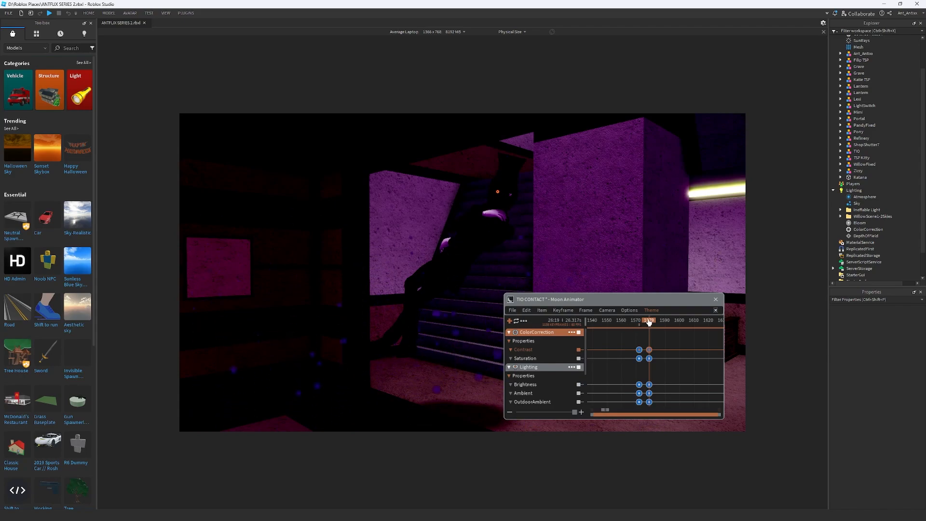
Add a Vignette effect to the animation at frame 1572
drag(649, 322, 637, 323)
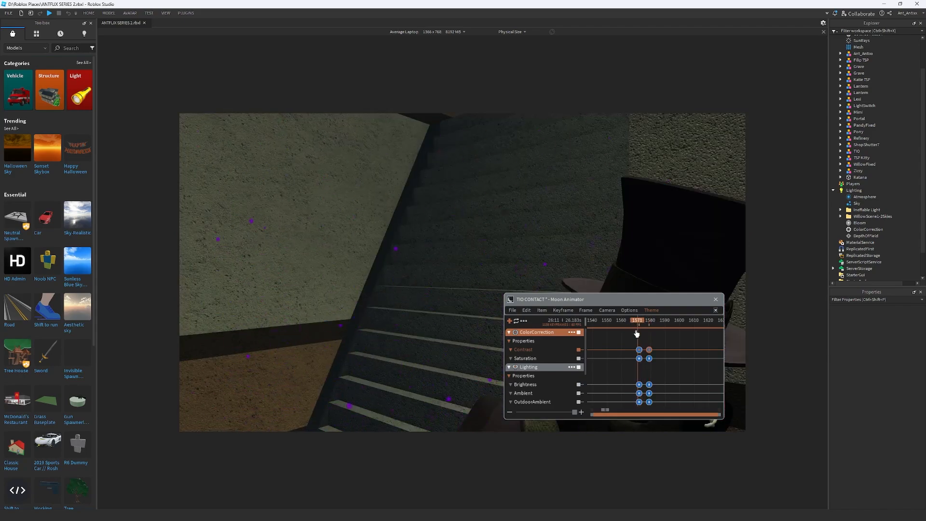
key(Right)
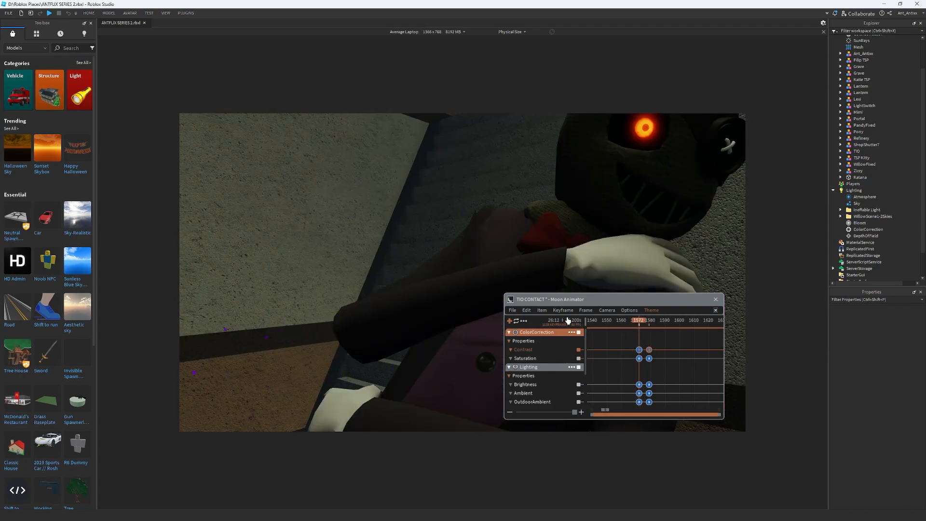
click(526, 311)
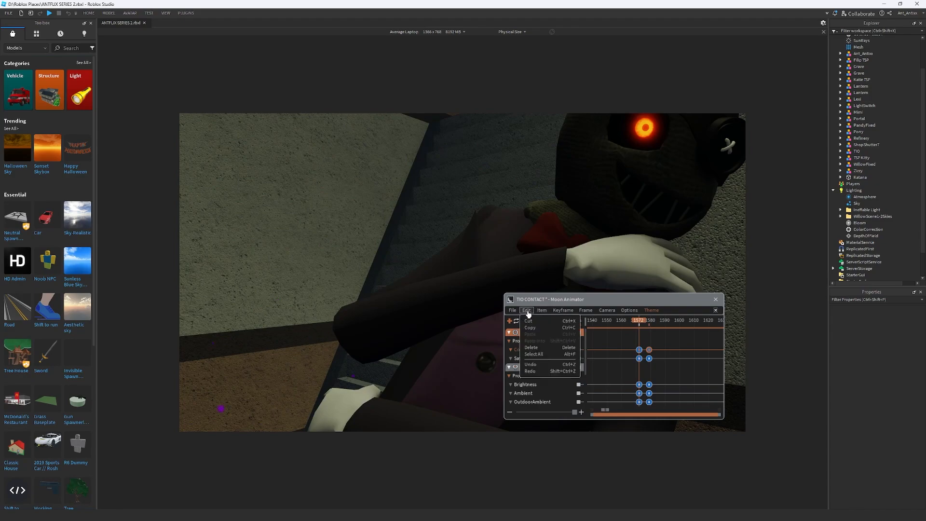
click(541, 310)
mouse_move(564, 332)
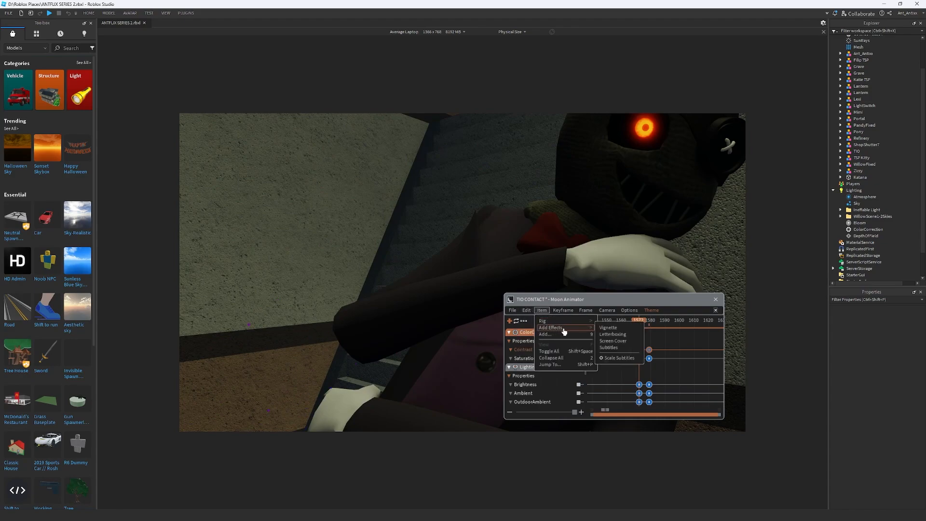
click(610, 328)
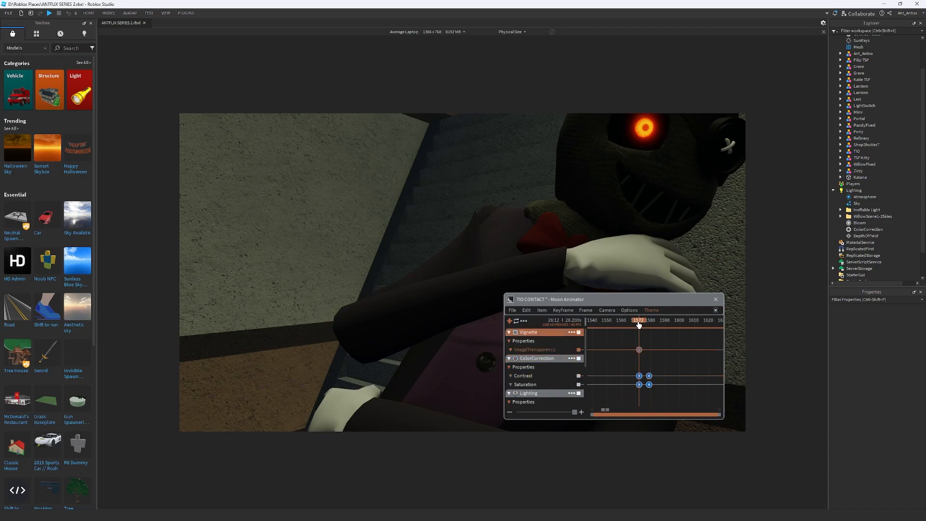
Add an ImageTransparency keyframe for the Vignette at frame 1579 and set it to 0
drag(639, 324, 648, 320)
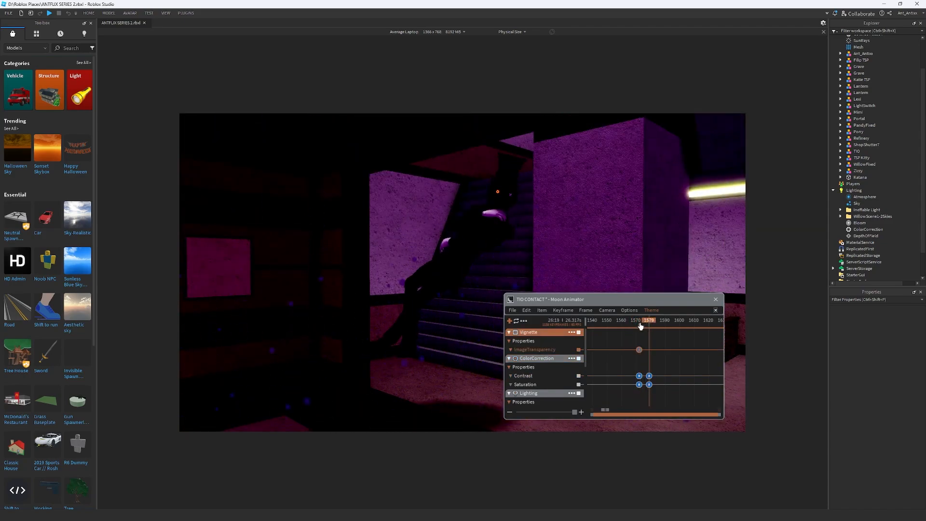
key(plus)
click(639, 349)
key(7)
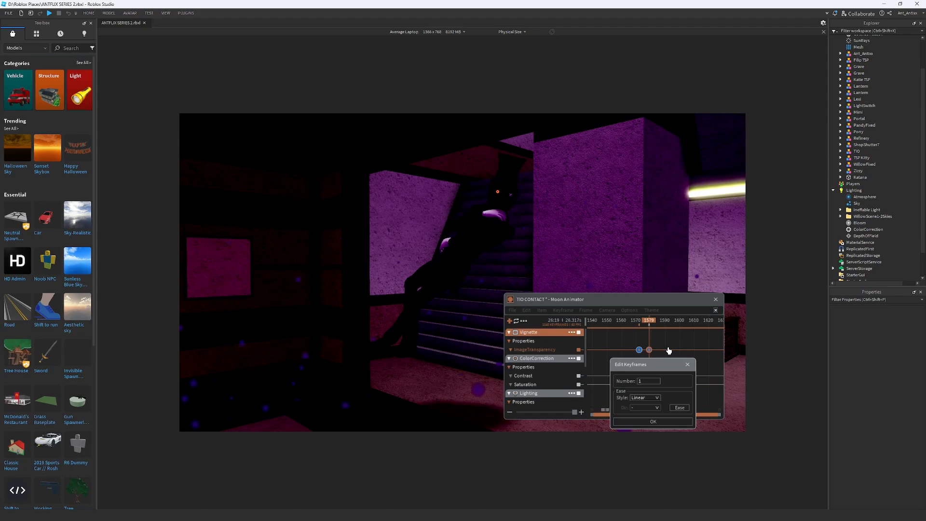
drag(649, 382, 606, 377)
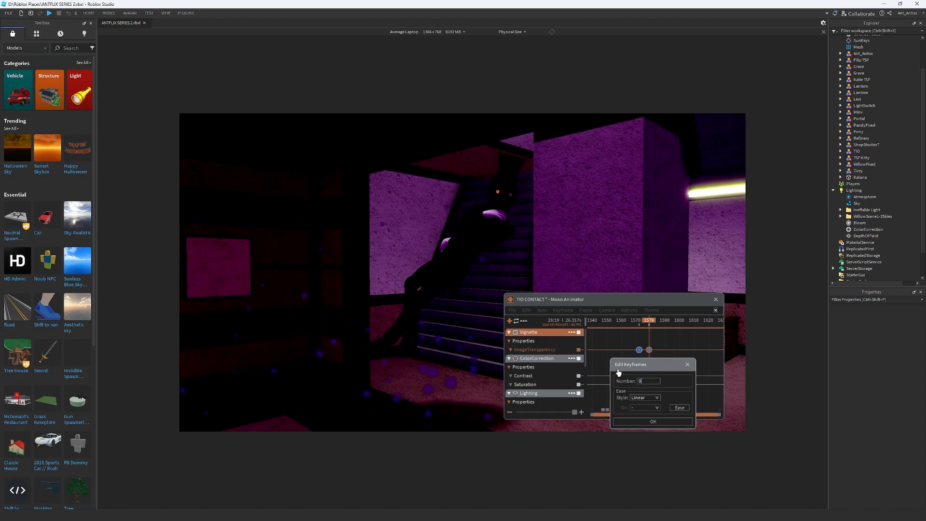
key(Return)
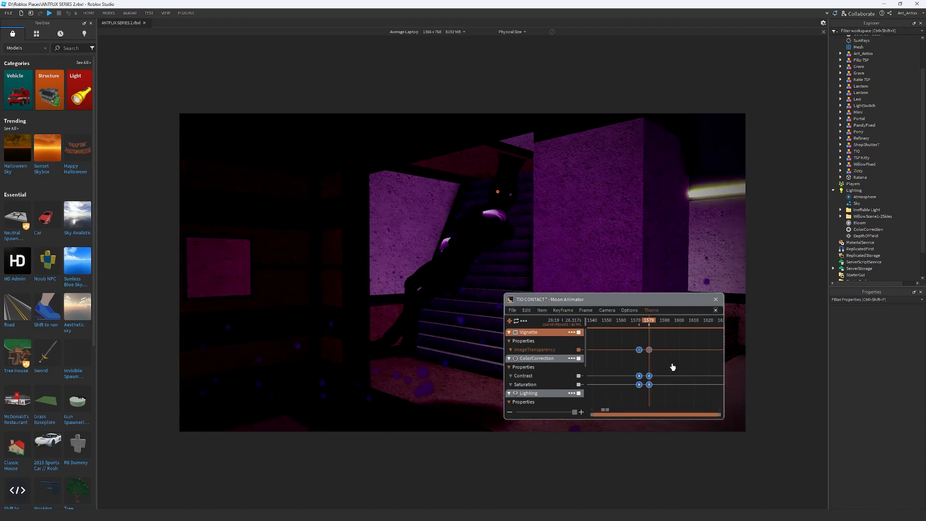
Recheck the value of the Vignette's ImageTransparency keyframe at frame 1579
right_click(652, 344)
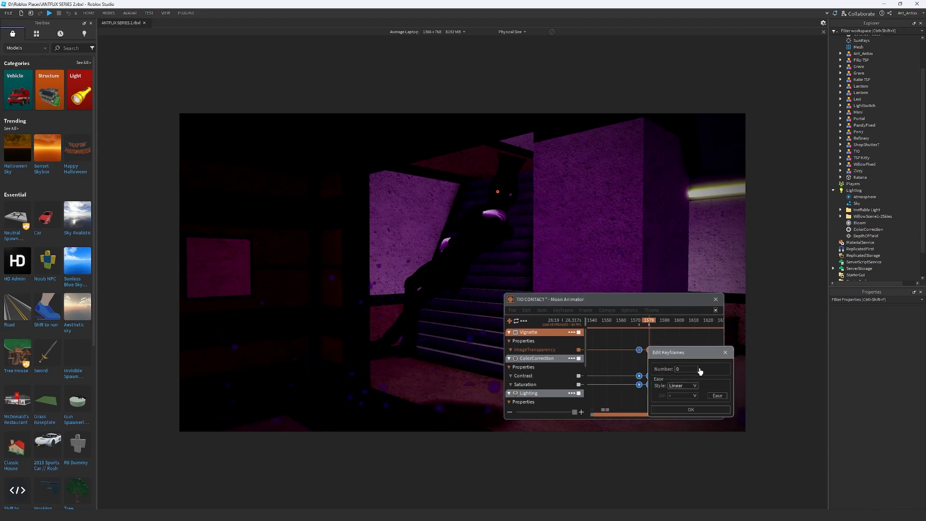
key(Return)
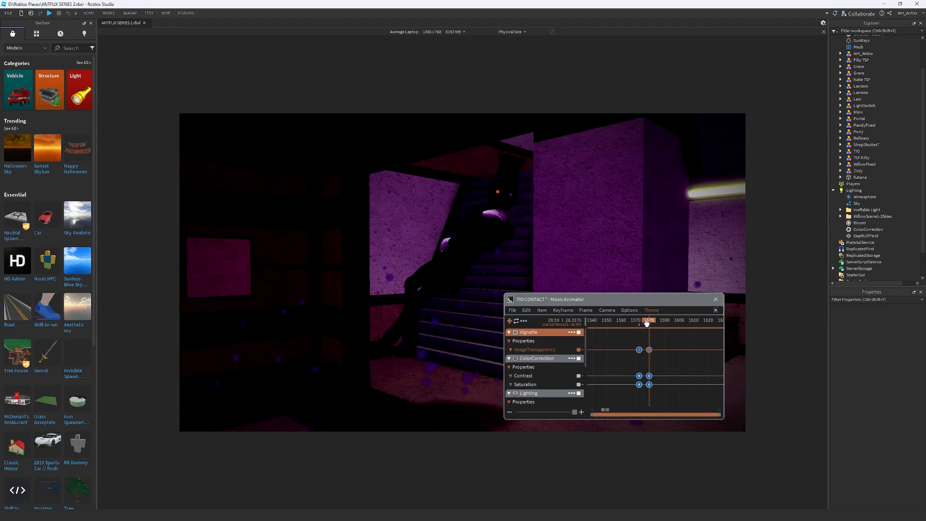
mouse_move(646, 322)
mouse_down()
mouse_move(676, 323)
mouse_move(649, 333)
mouse_up()
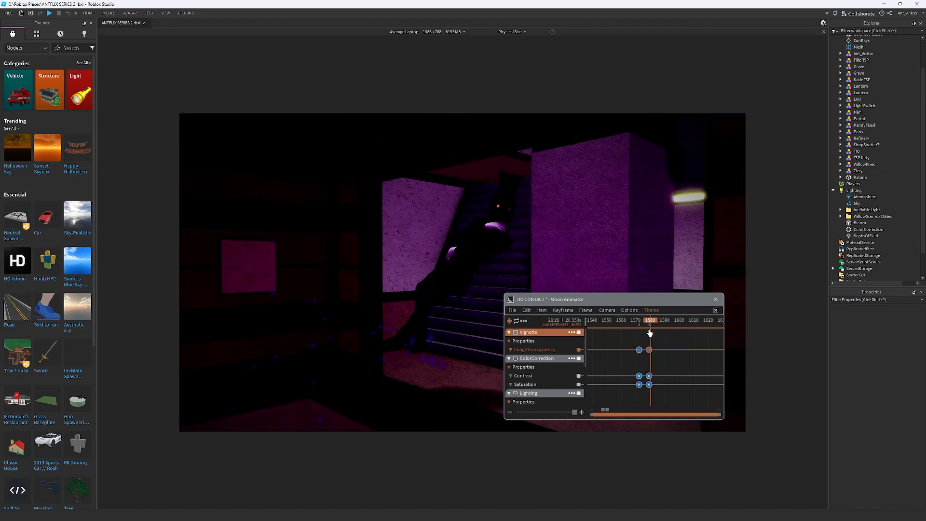
scroll(651, 356, up, 3)
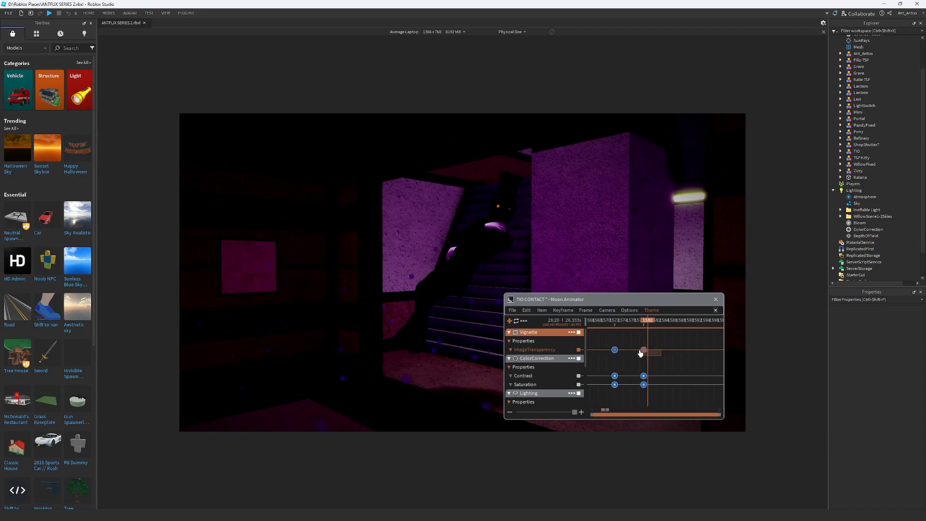
right_click(669, 354)
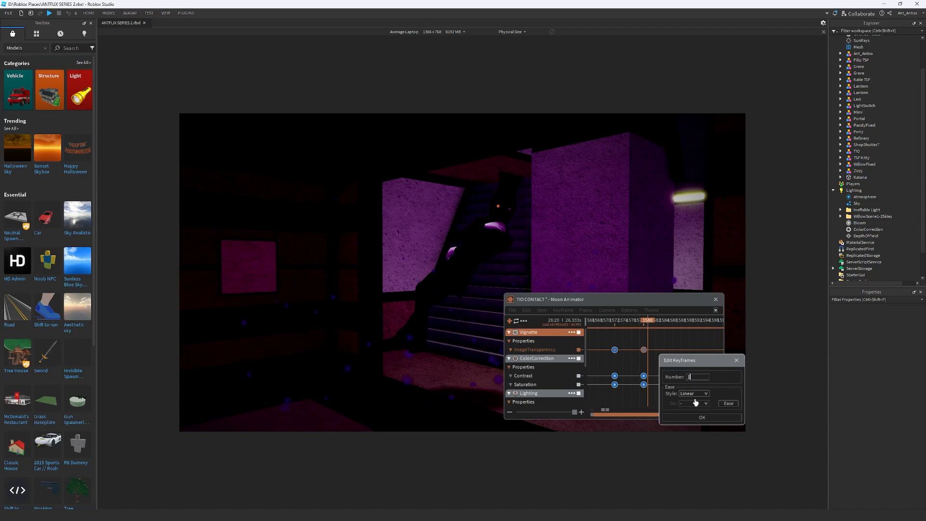
click(703, 417)
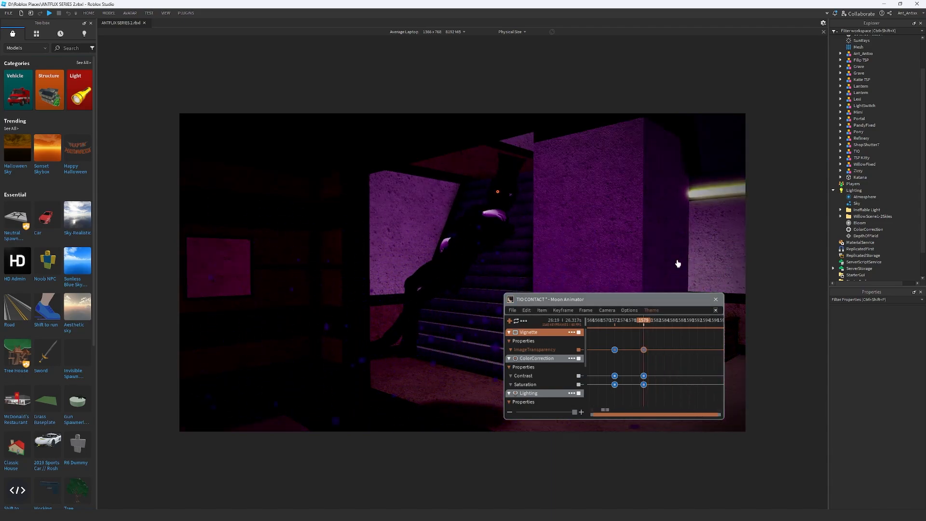
Play the animation from frame 0 to review the whole scene, and return to the portal reveal at frame 1586
scroll(671, 361, down, 3)
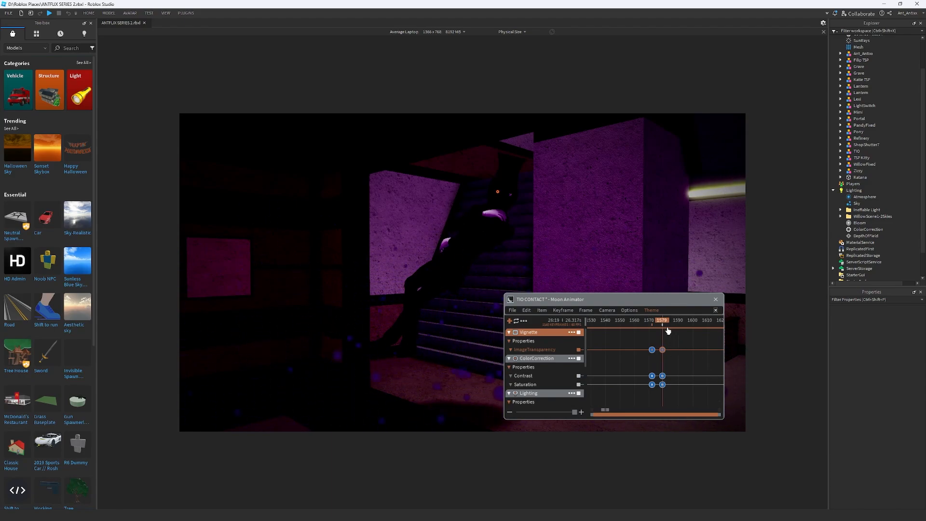
scroll(667, 330, down, 5)
drag(667, 324, 379, 320)
drag(490, 339, 498, 341)
scroll(545, 344, down, 1)
scroll(641, 355, up, 1)
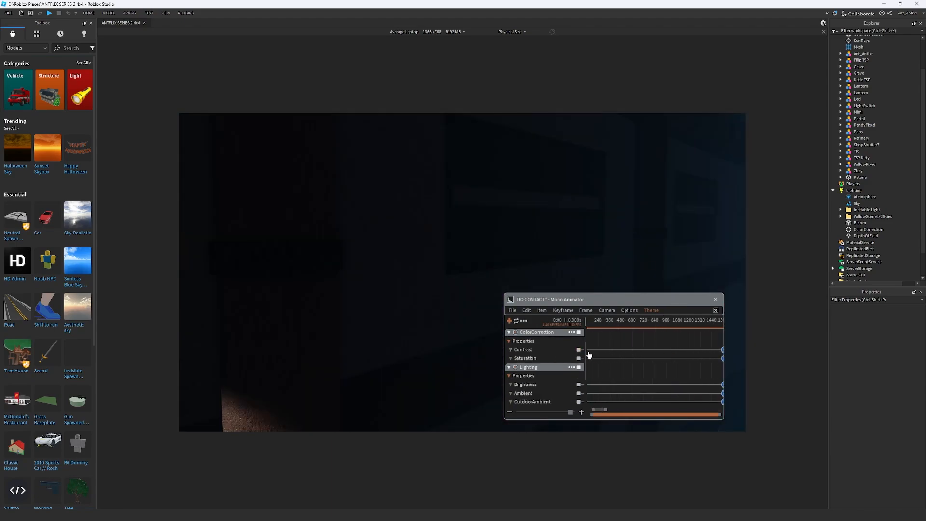
scroll(559, 350, up, 1)
key(space)
scroll(620, 356, down, 1)
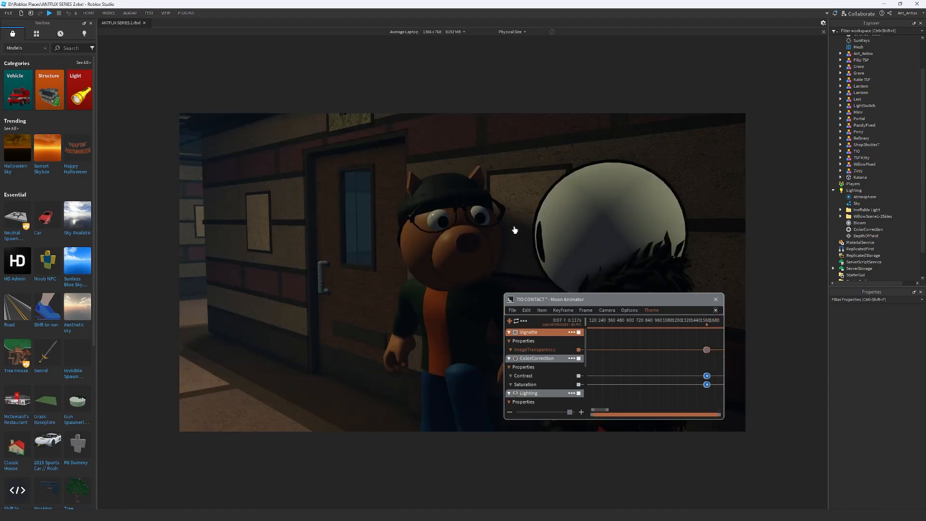
click(708, 324)
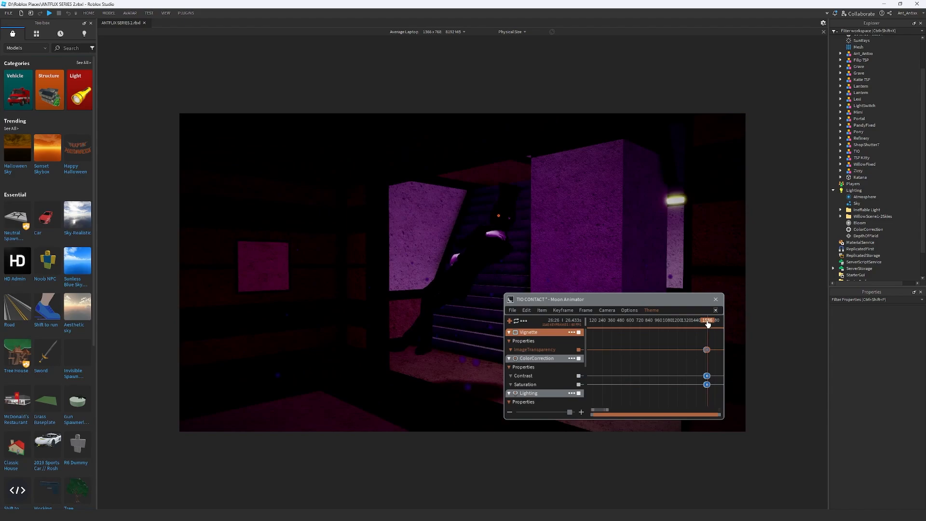
Search the model library for dust and insert the Dust Particle Effect into the scene around the top-hatted character's room
click(77, 49)
text(dus)
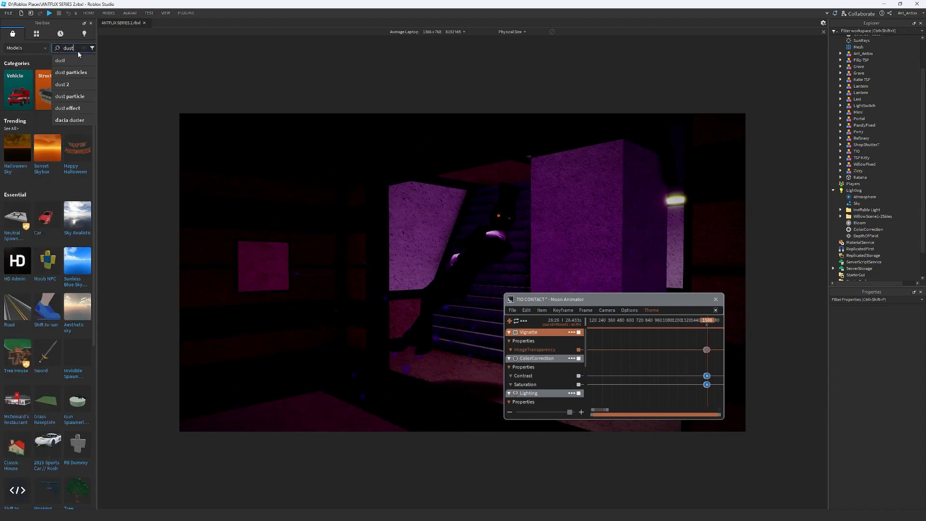
text(t)
click(68, 60)
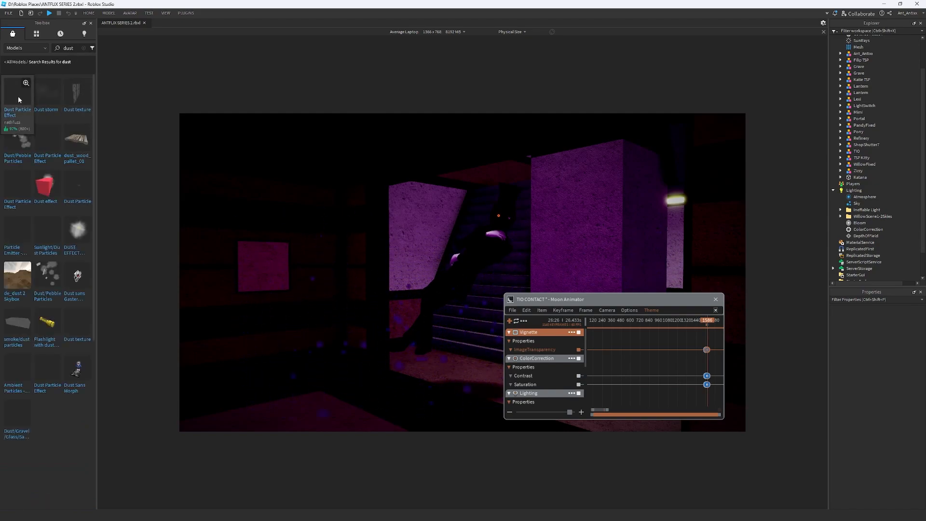
right_drag(715, 246, 715, 246)
key(w)
key(s)
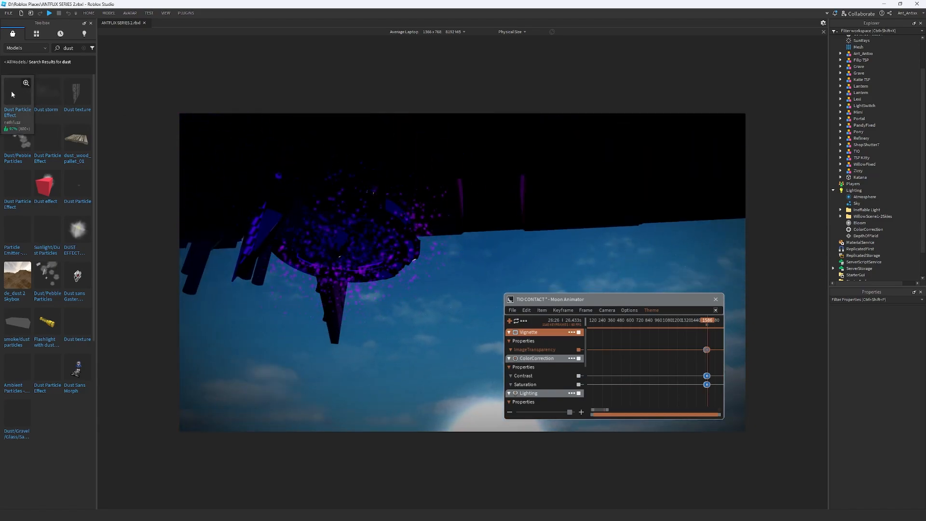
drag(13, 93, 332, 253)
right_drag(449, 265, 449, 265)
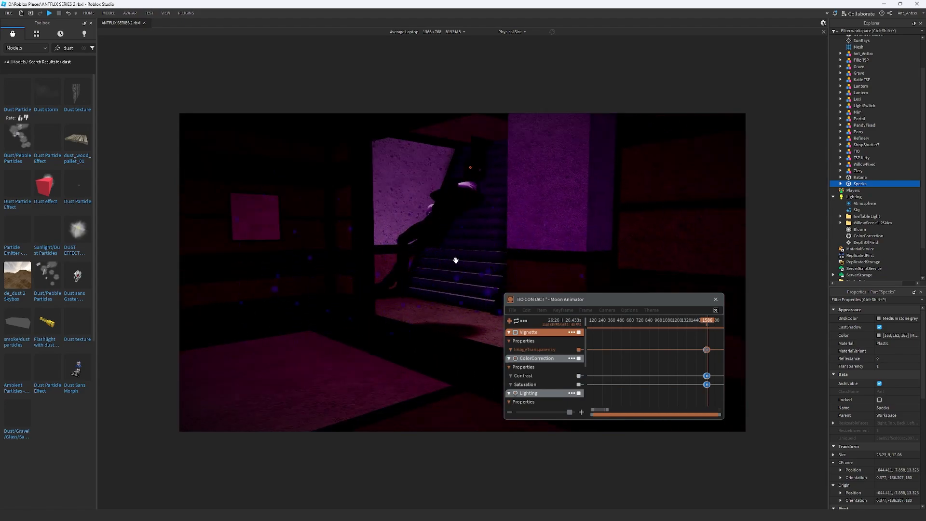
Group the Specks part as a model and rename it Dust
click(840, 185)
right_click(857, 187)
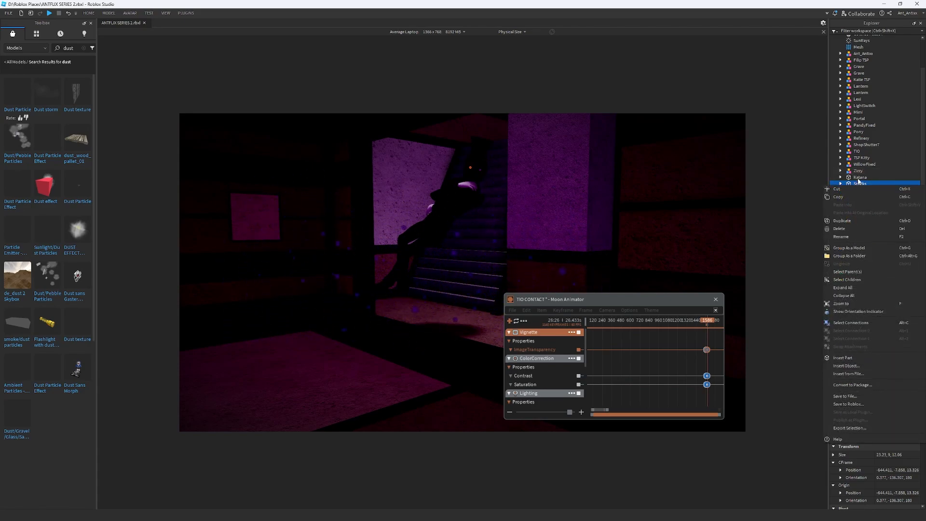
click(849, 248)
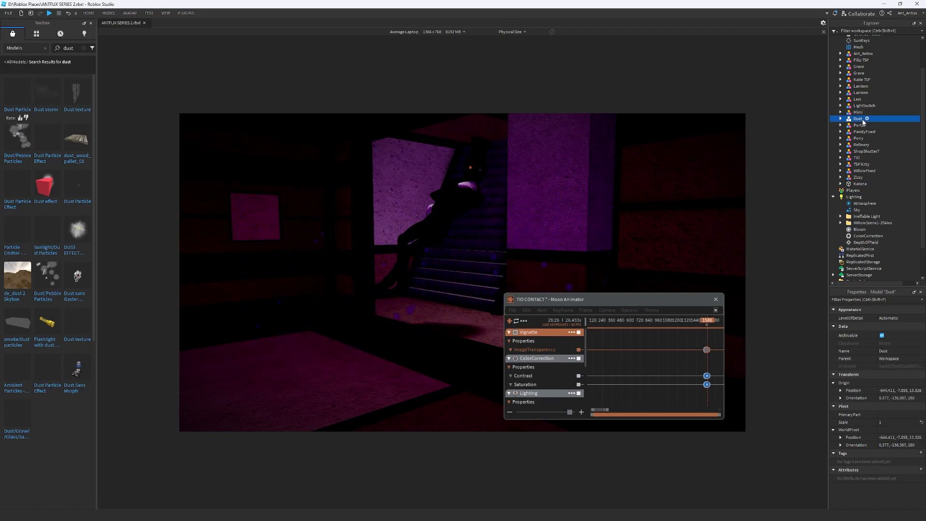
Try to add the Dust model to the TIO CONTACT animation as an item
click(511, 300)
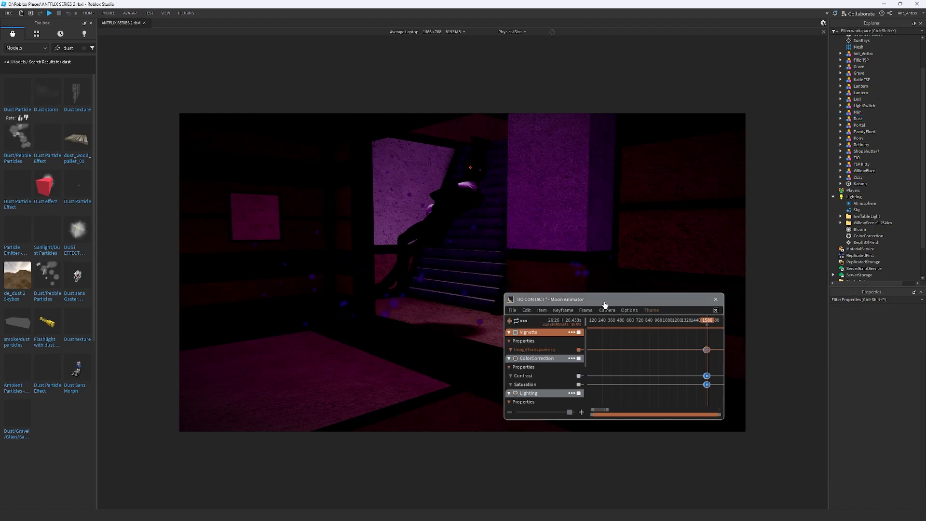
click(509, 321)
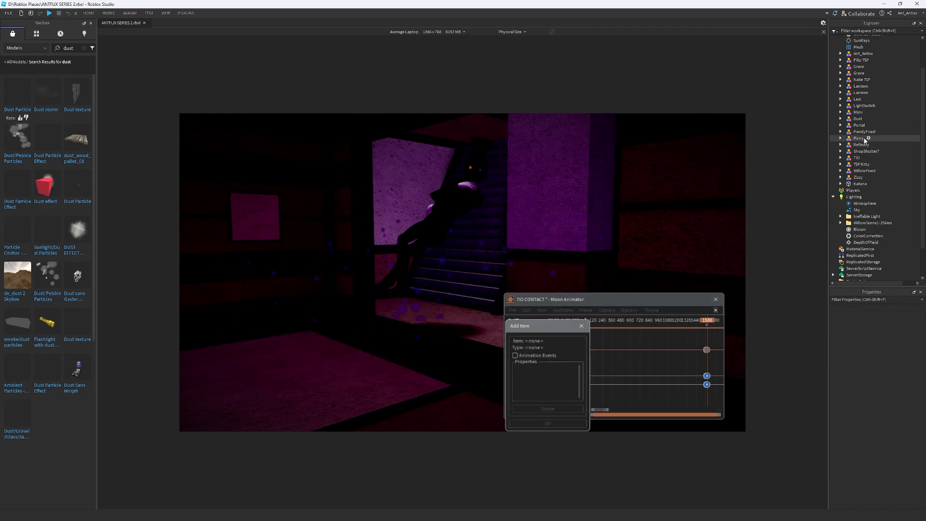
scroll(863, 70, up, 2)
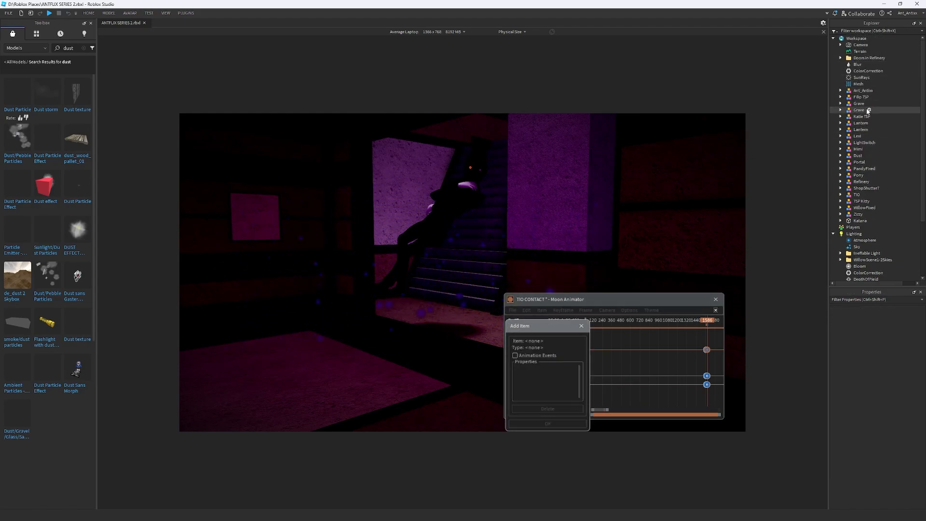
click(857, 155)
click(549, 422)
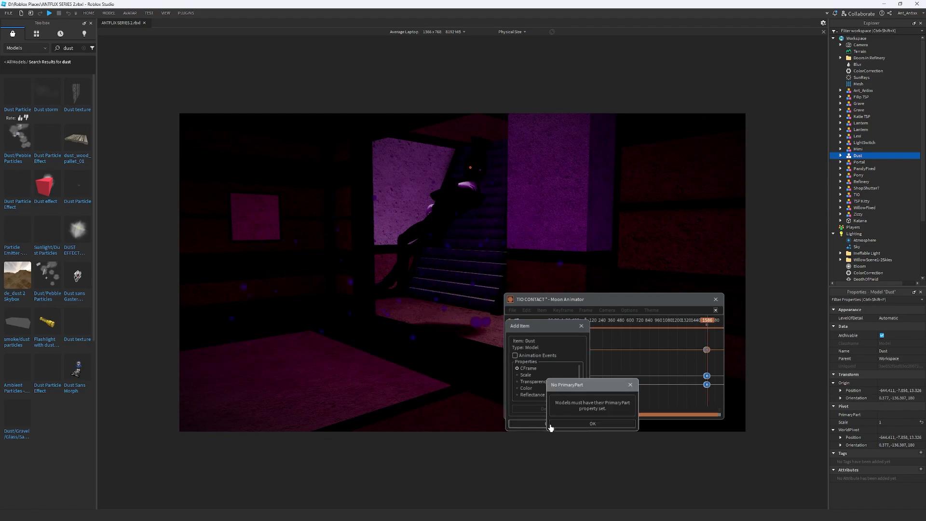
click(576, 424)
click(585, 326)
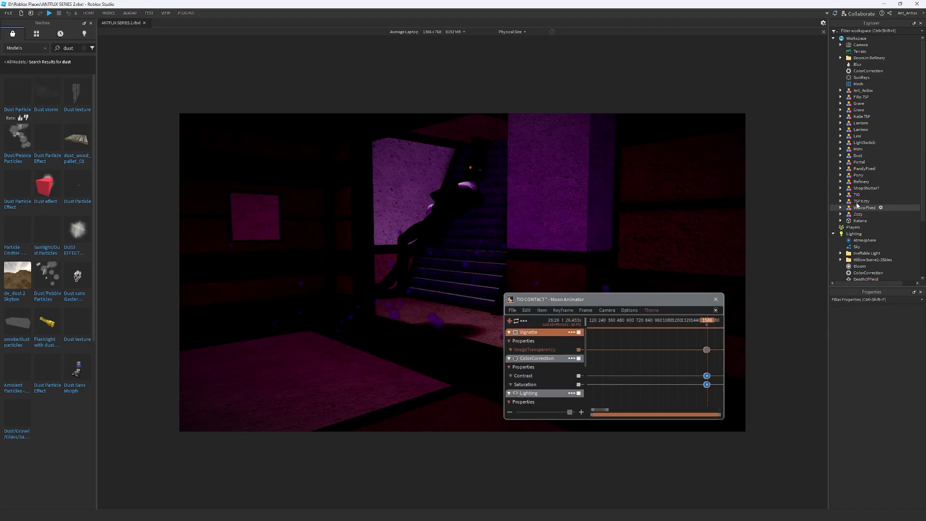
Set the Dust model's PrimaryPart to the Specks part
click(840, 155)
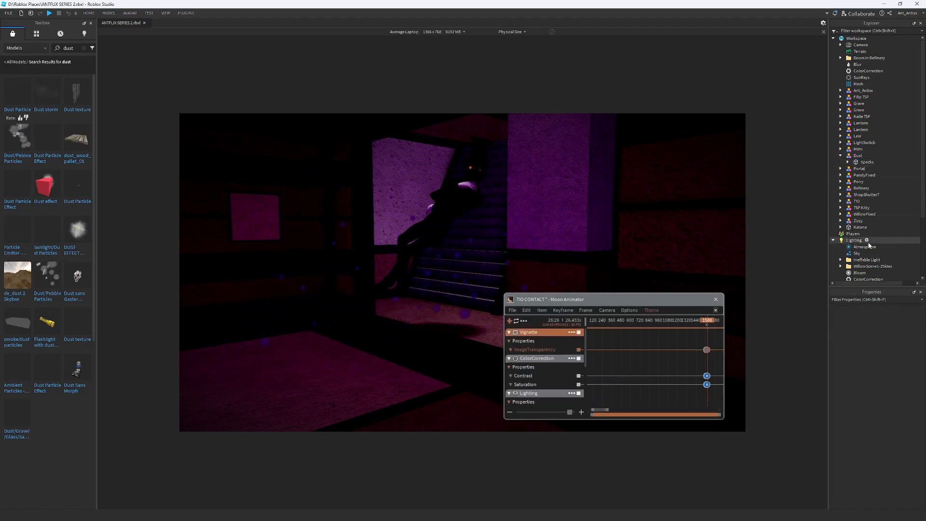
click(857, 155)
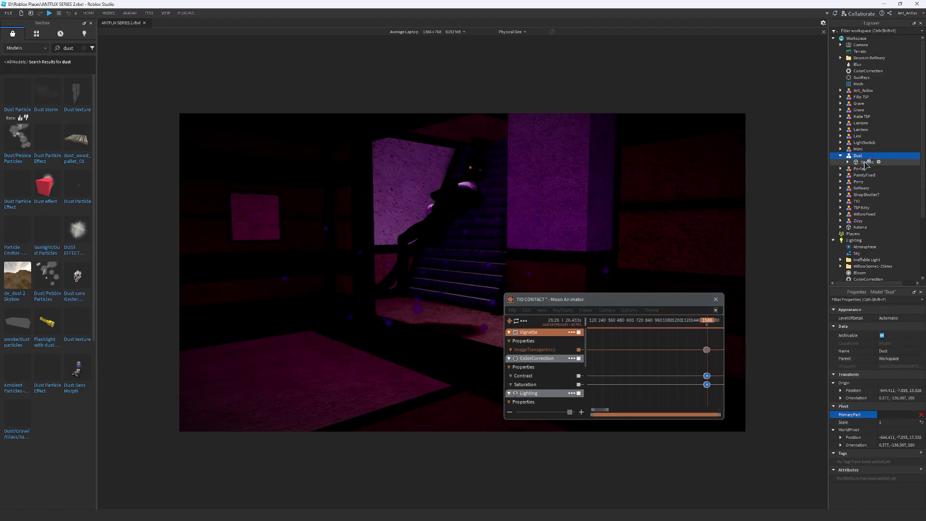
click(840, 156)
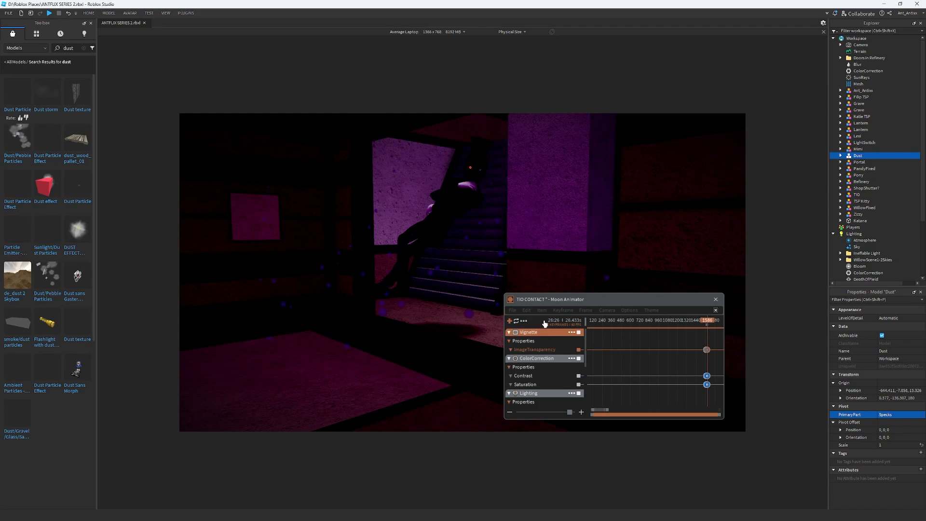
Add the Dust model to the TIO CONTACT animation as an item with its CFrame property
click(510, 322)
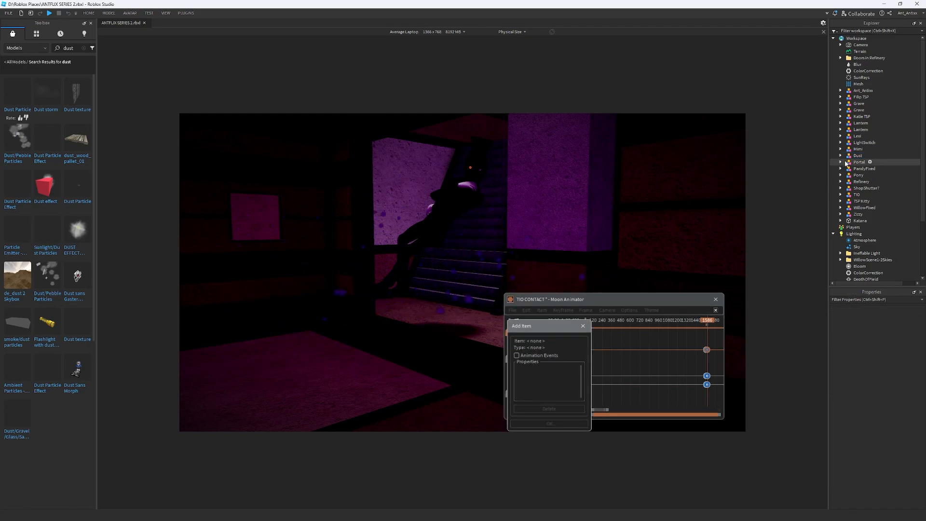
click(859, 155)
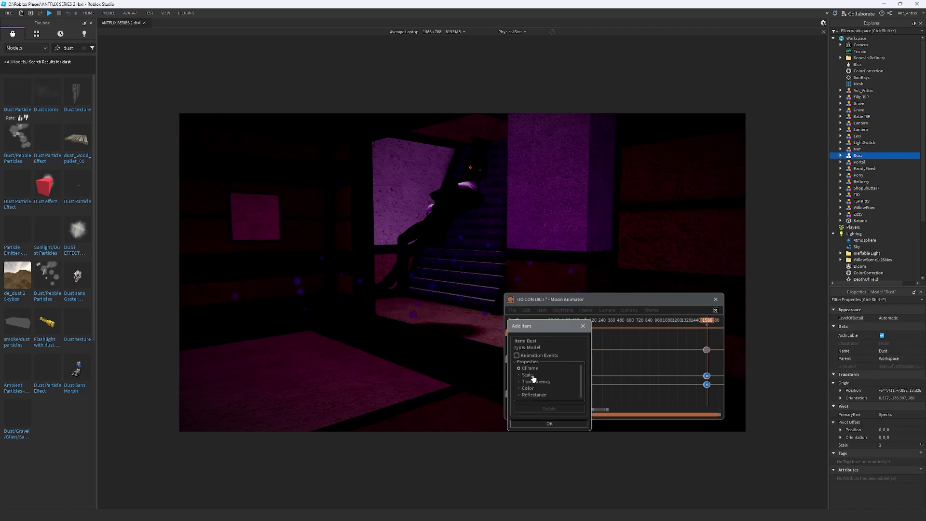
click(548, 423)
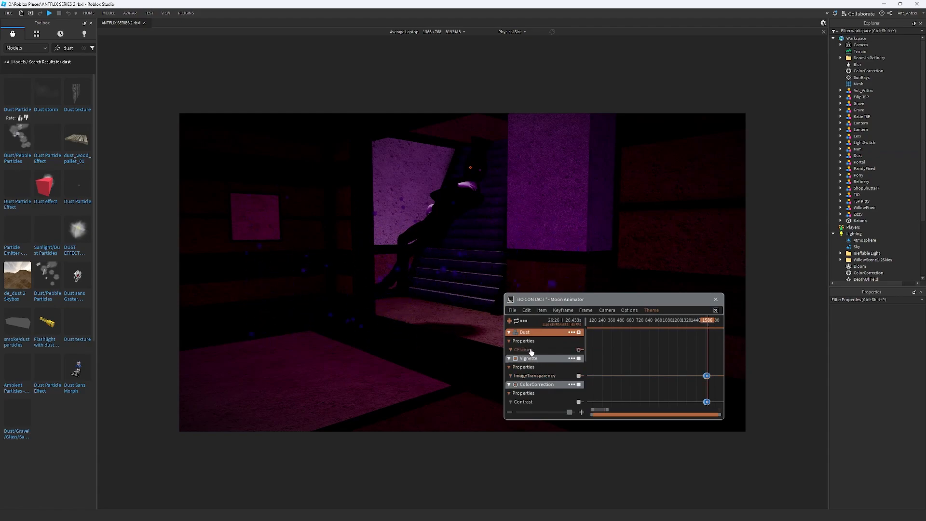
Keyframe the Dust model's CFrame at frames 1572 and 1579, repositioning the model in the room in front of the staircase at frame 1579
scroll(710, 340, up, 10)
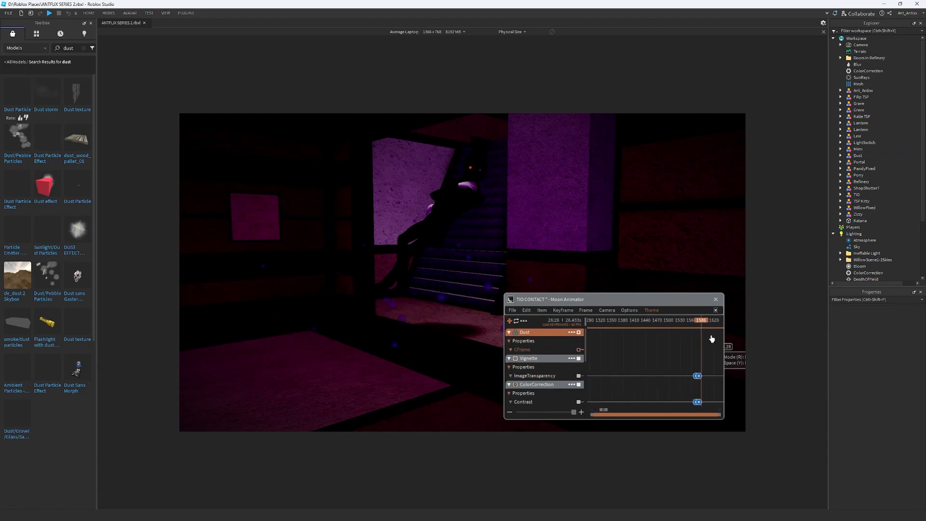
drag(639, 320, 627, 323)
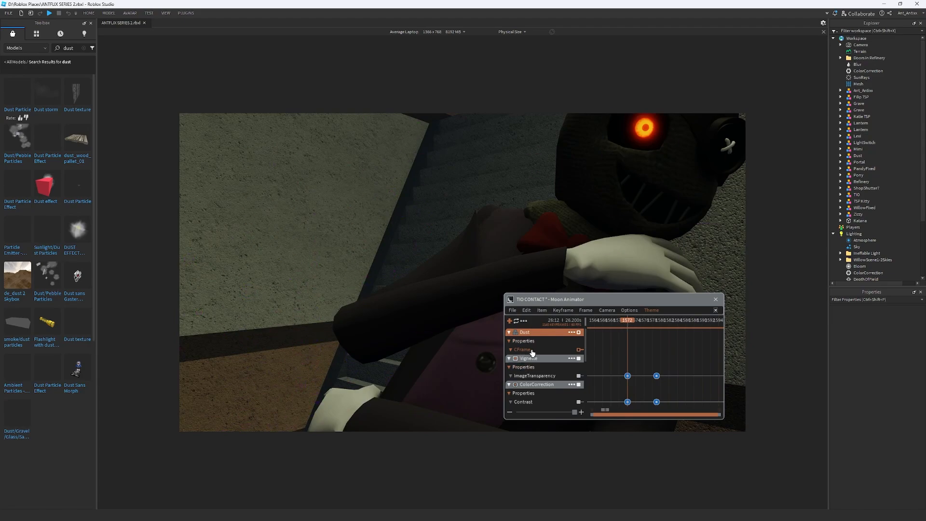
click(657, 322)
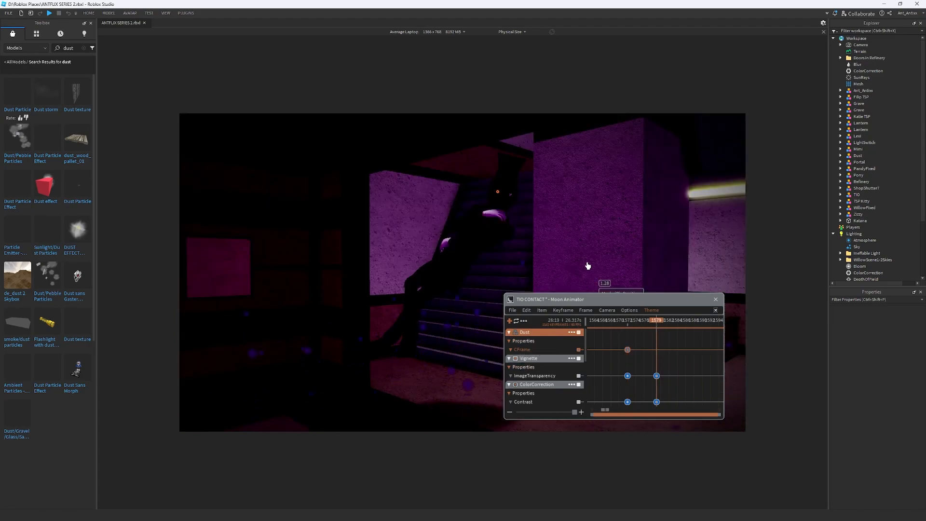
key(s)
right_drag(591, 253, 593, 251)
drag(474, 304, 475, 239)
drag(463, 191, 353, 248)
drag(492, 208, 502, 209)
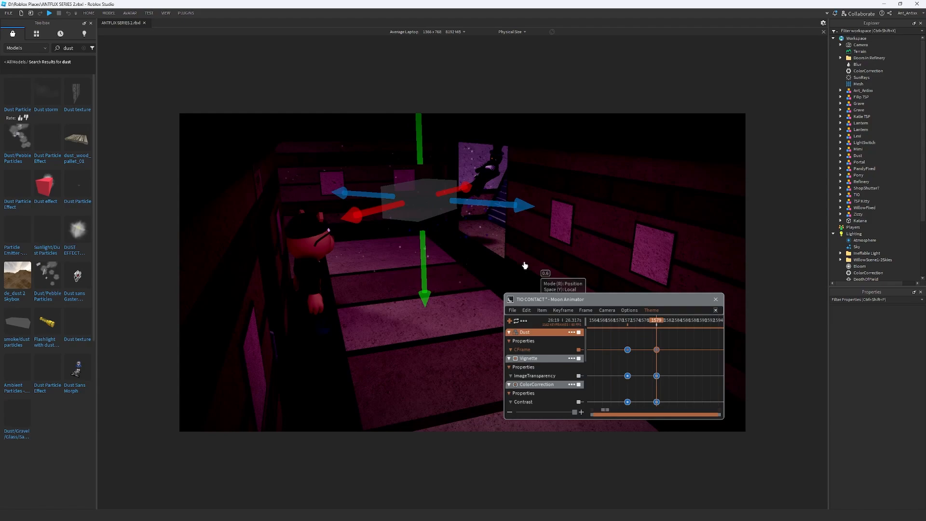
key(w)
right_drag(478, 223, 478, 223)
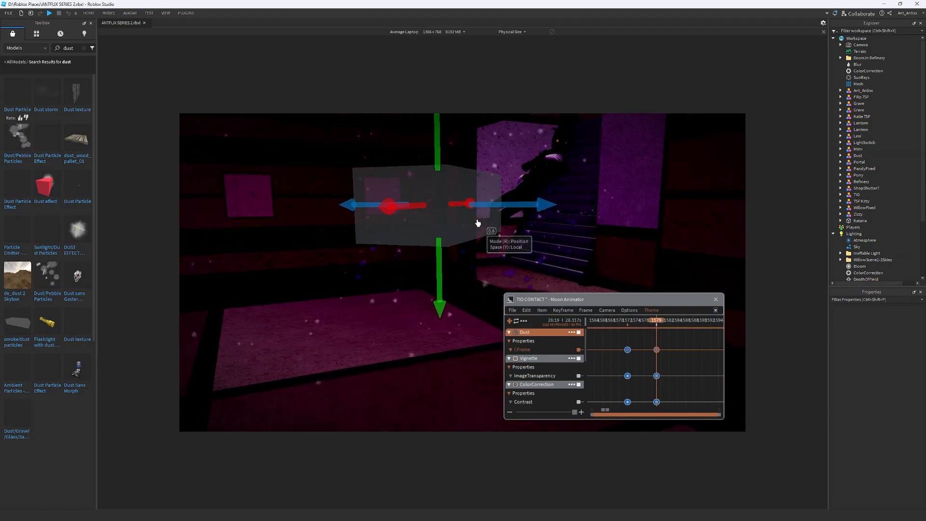
Scrub the timeline around the Dust keyframes to check how the particles look before and during the portal reveal
click(640, 321)
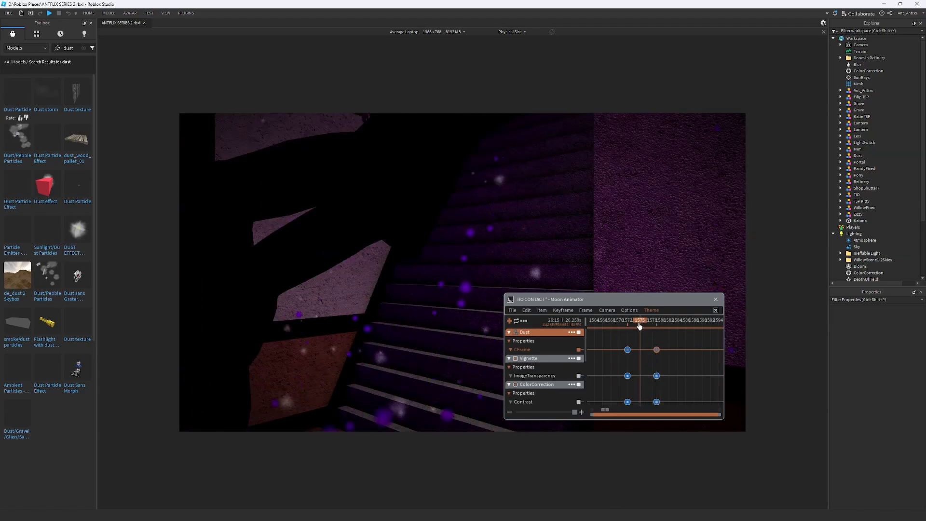
drag(639, 327, 589, 331)
scroll(670, 366, down, 3)
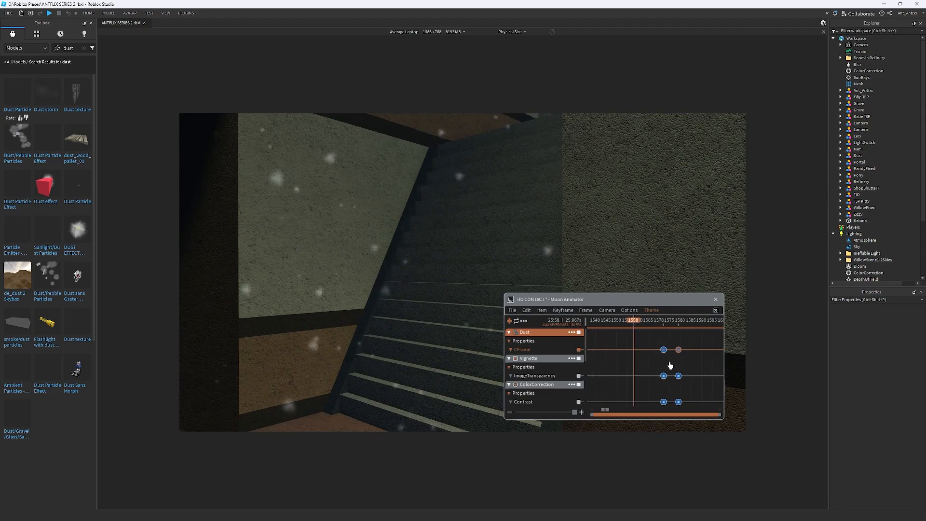
scroll(670, 365, down, 3)
click(665, 323)
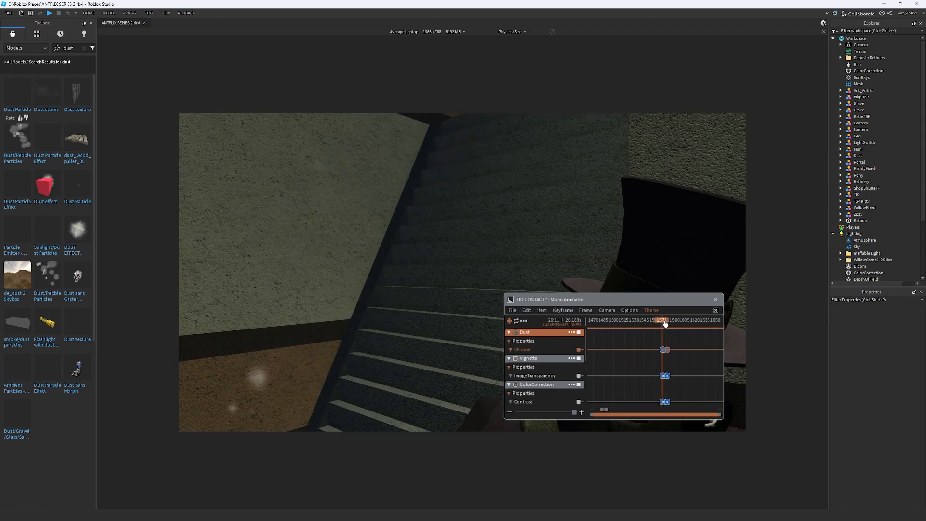
Delete the Dust item from the TIO CONTACT animation and turn off playback looping
click(572, 332)
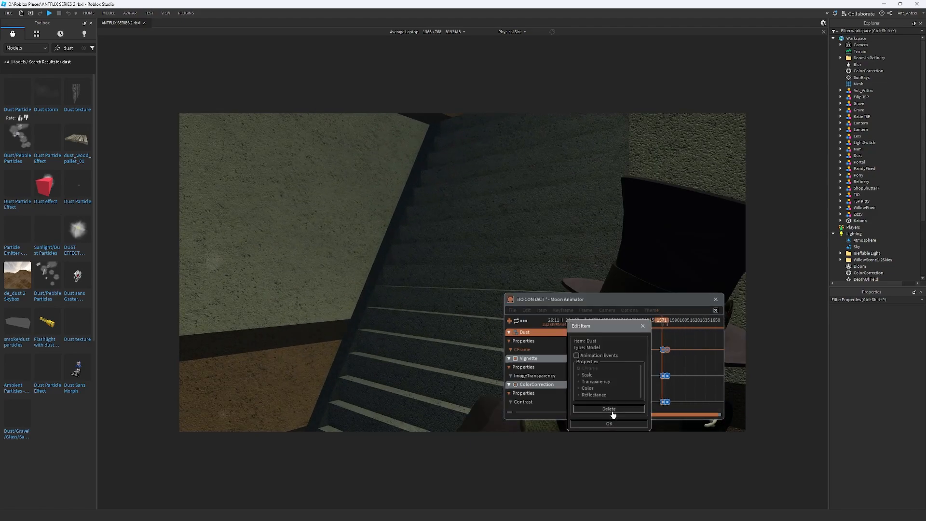
click(609, 409)
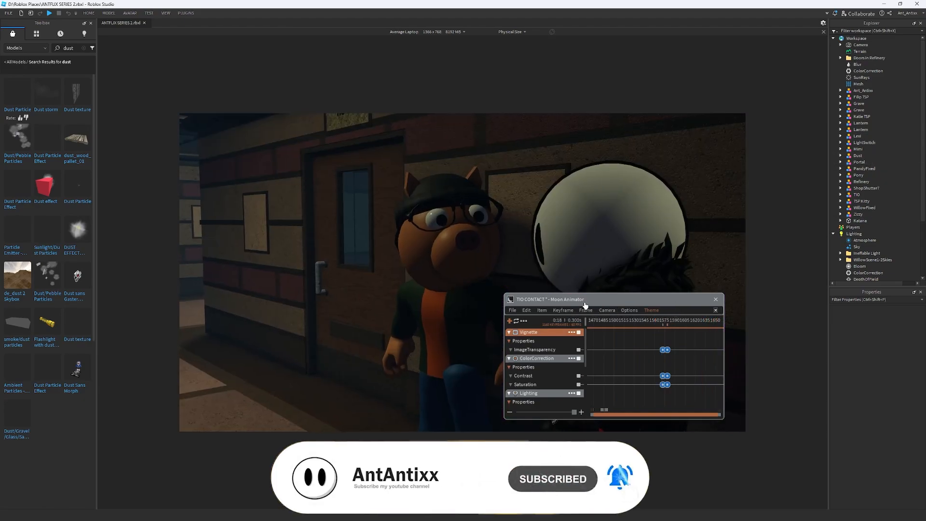
click(517, 324)
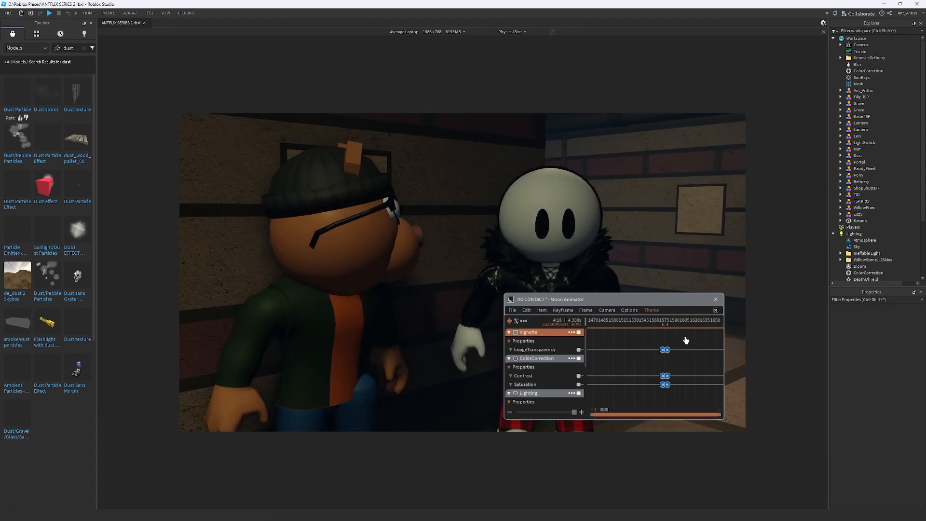